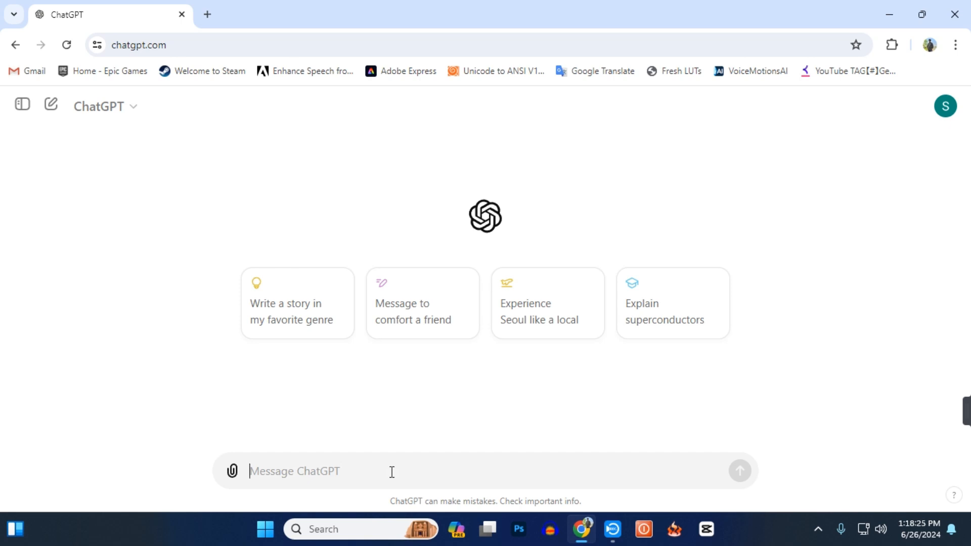
Send the prompt "write a short story a poor man and his wife conversation about family problems in bengali".
type("write a short story a poor man and his wife conversation about family problems in bengali")
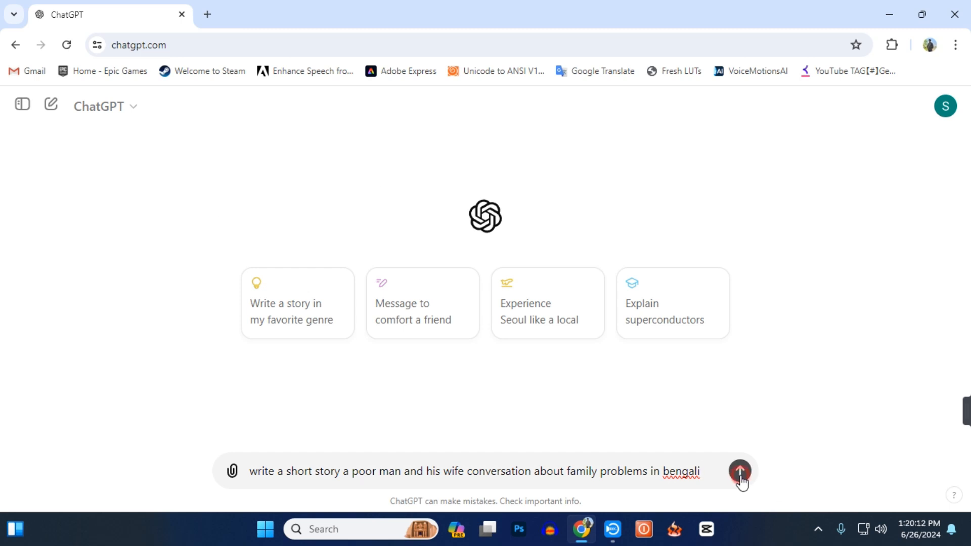
left_click(740, 478)
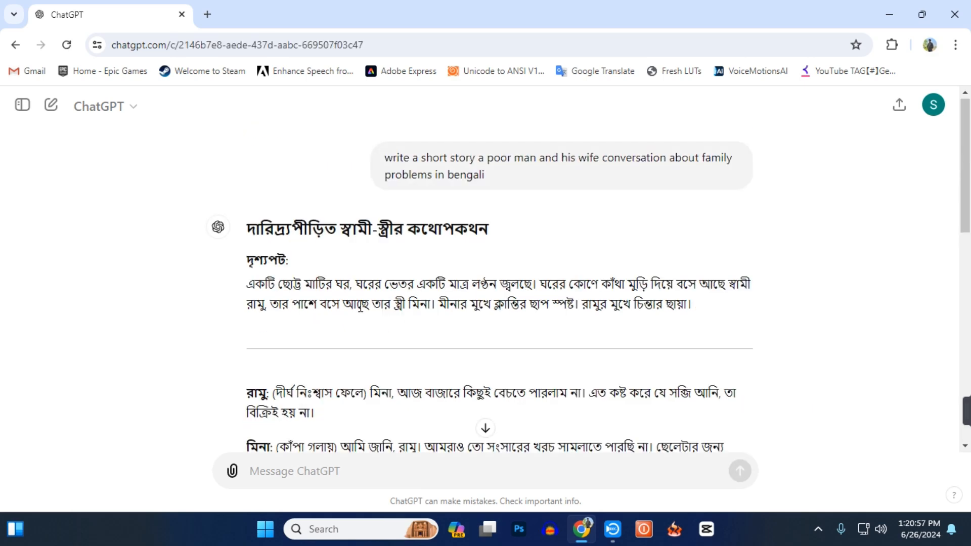
Look through the generated Bengali story to its end and copy the whole response.
scroll(293, 211, "down", 15)
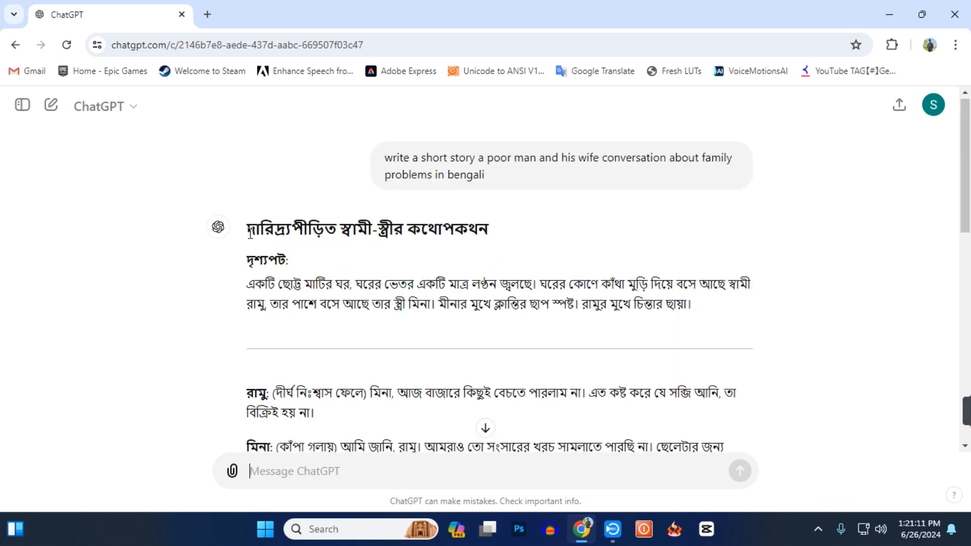
left_click_drag(242, 226, 473, 397)
scroll(469, 393, "down", 5)
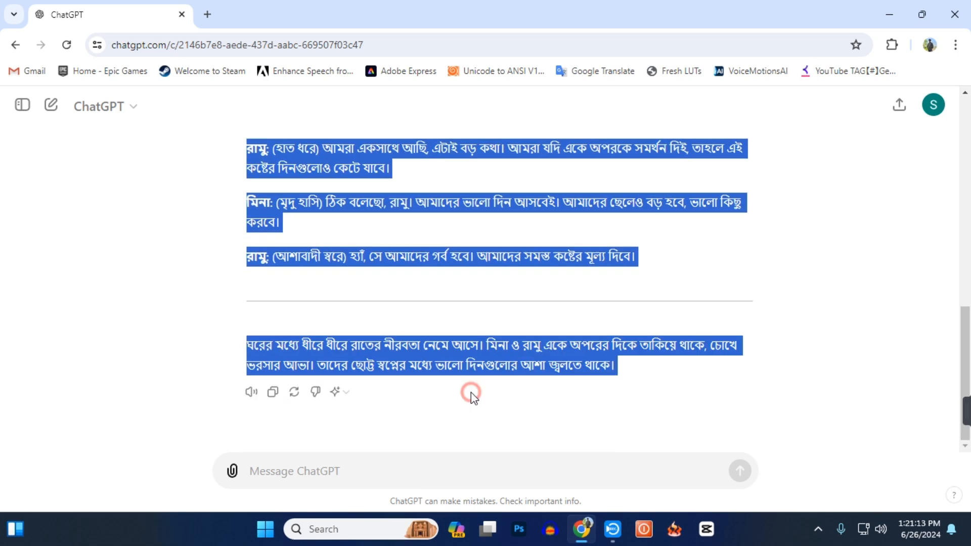
left_click(477, 423)
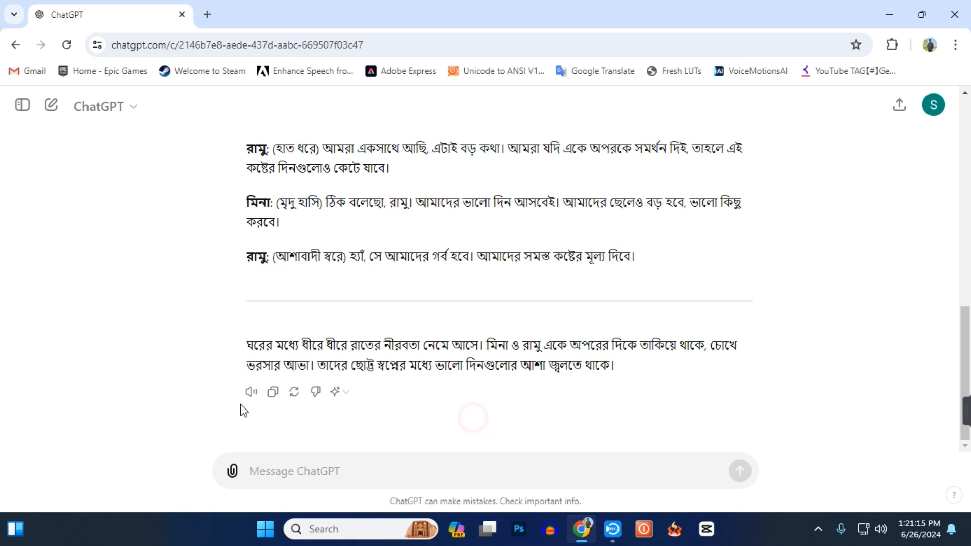
left_click(272, 392)
Open Google Docs in a new browser tab and create a blank document.
left_click(207, 14)
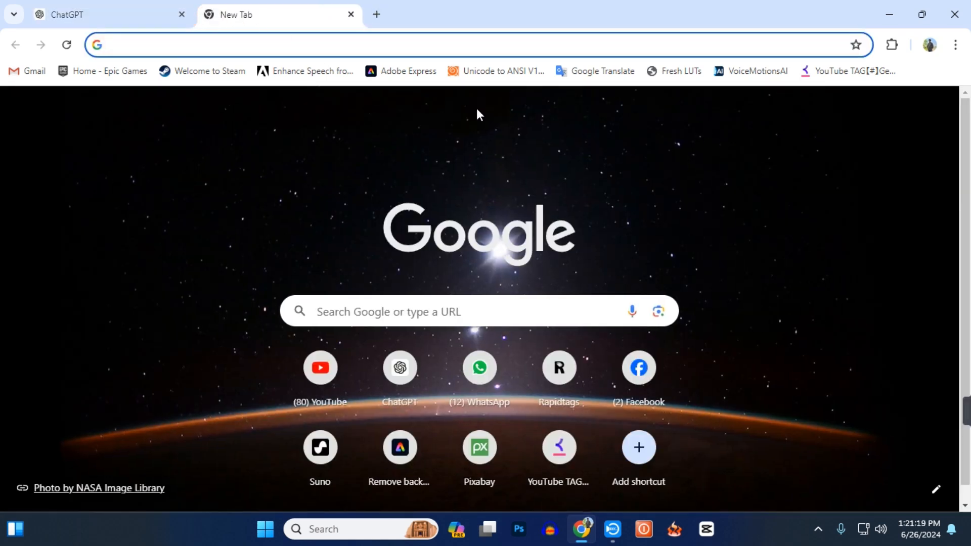
left_click(900, 111)
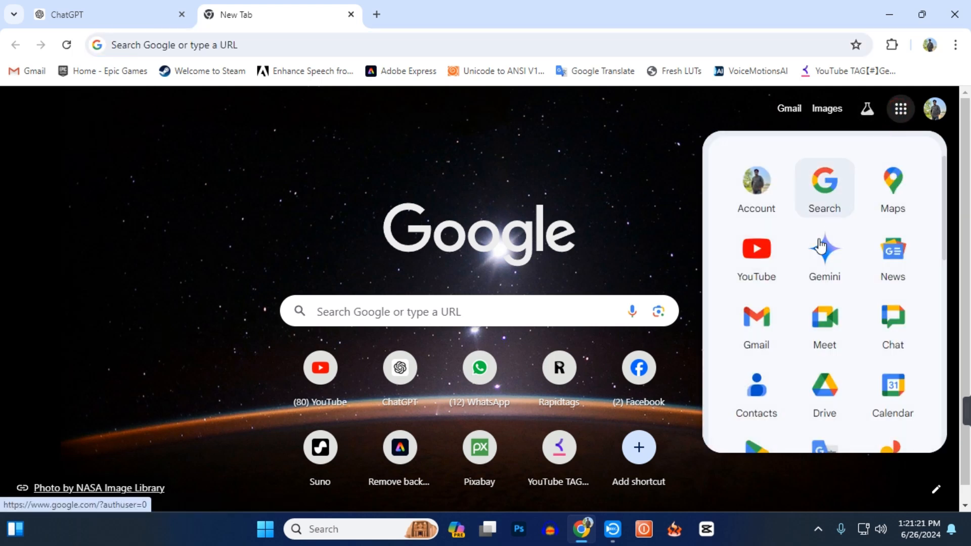
scroll(805, 309, "down", 6)
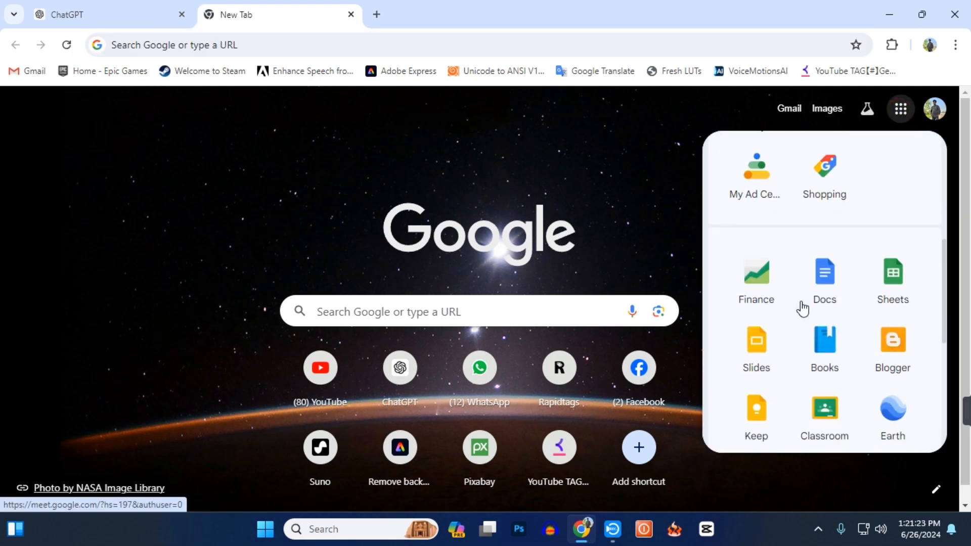
left_click(831, 286)
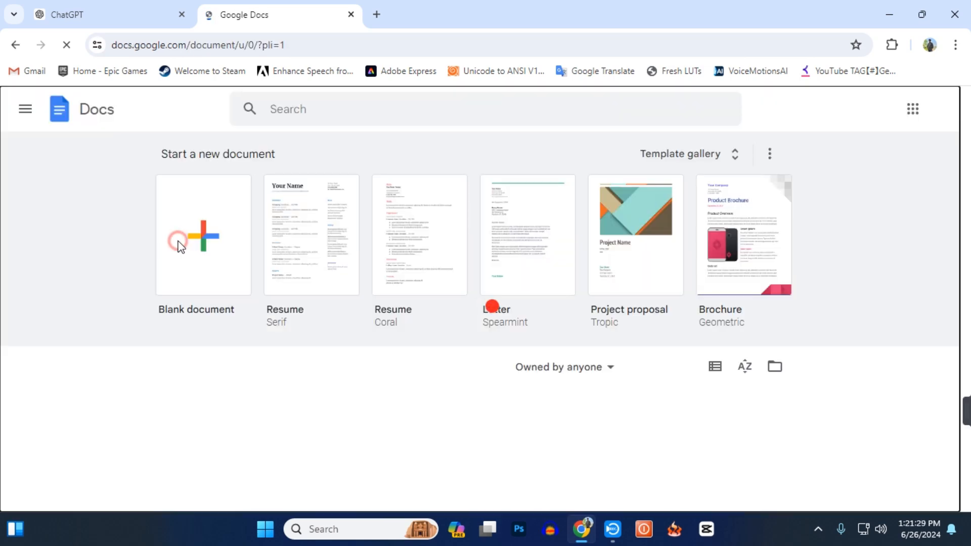
left_click(178, 241)
Paste the copied Bengali story into the blank document and look it over.
key("ctrl+v")
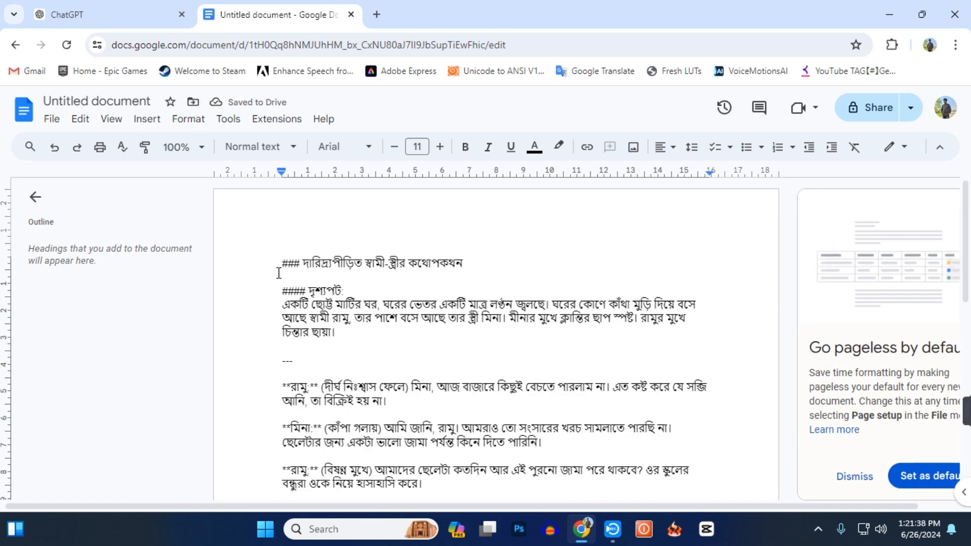
scroll(279, 273, "down", 10)
scroll(277, 273, "up", 5)
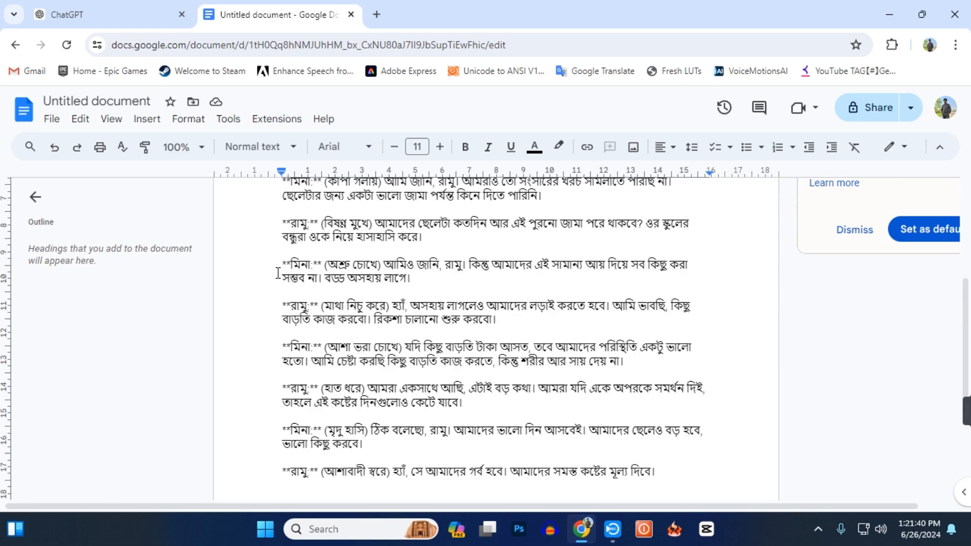
scroll(277, 274, "up", 5)
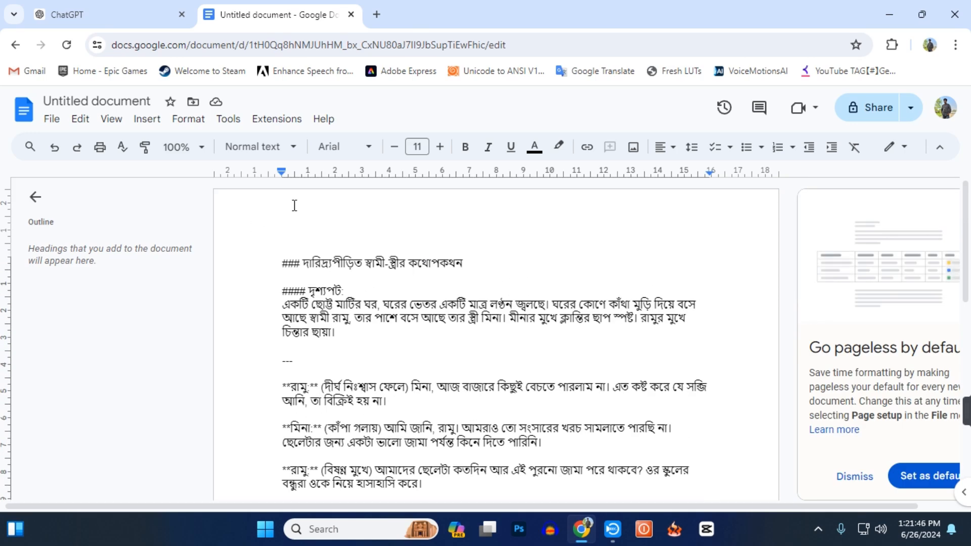
scroll(329, 364, "down", 3)
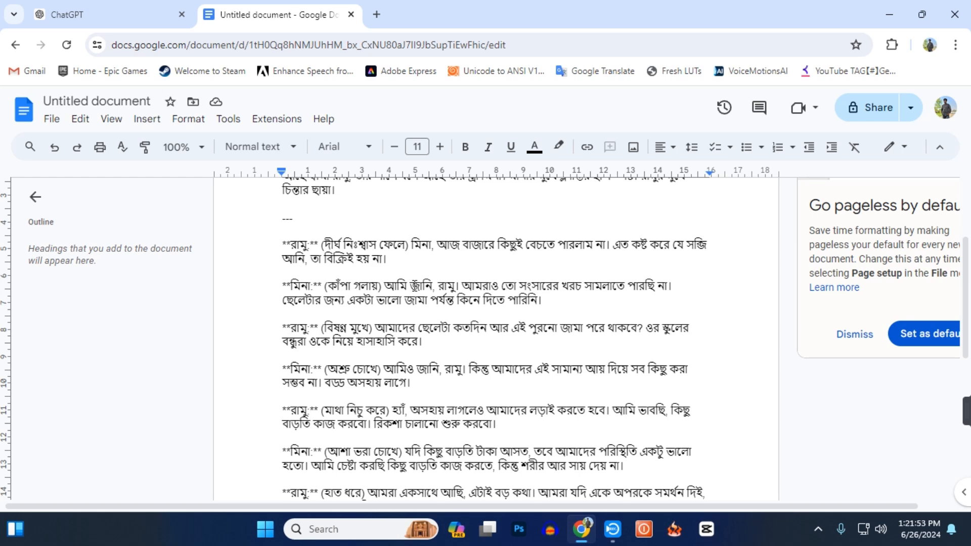
scroll(410, 282, "up", 3)
Search Google for "bengali ai voice generator free" in a new tab and open Narakeet's Text to Speech Bangla result in its own tab.
left_click(377, 16)
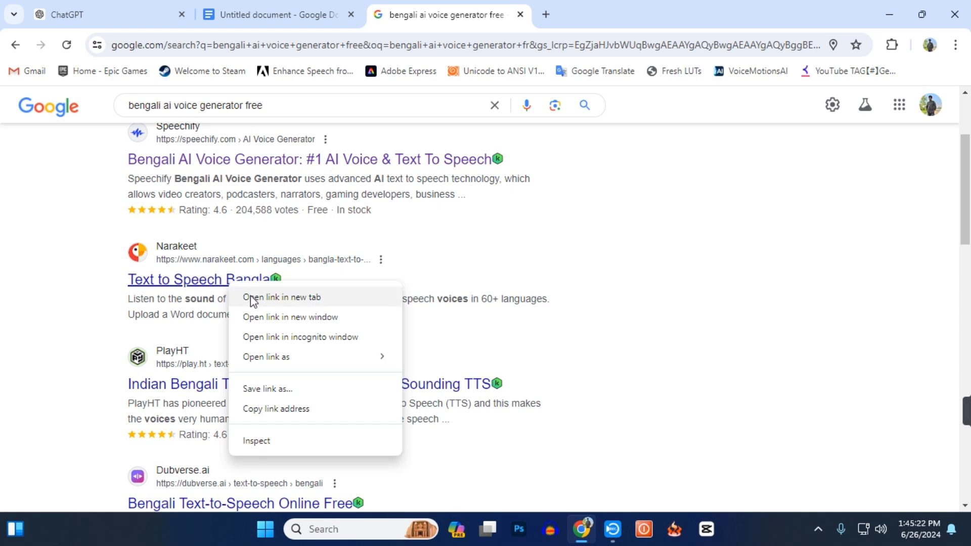
left_click(250, 297)
left_click(611, 15)
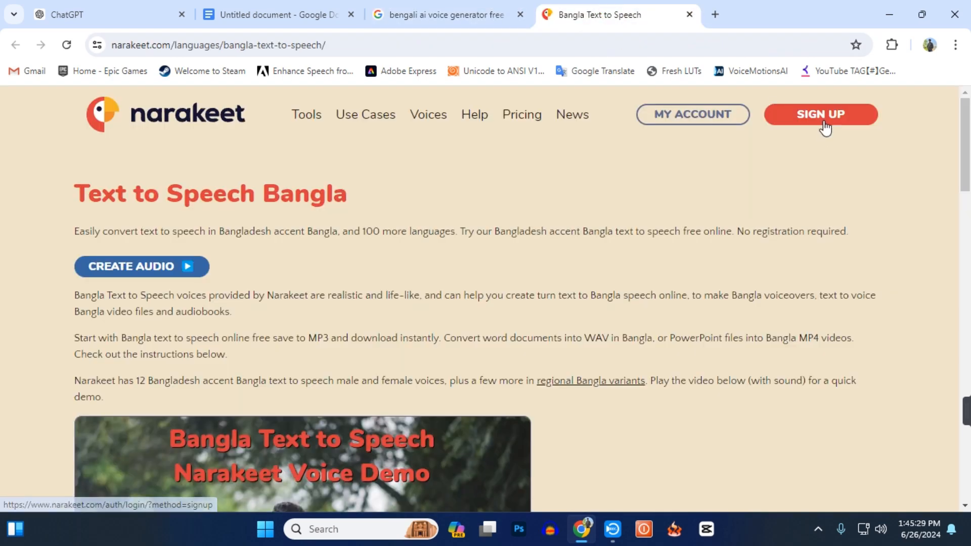
Sign up for Narakeet by continuing with one of the listed Google accounts.
left_click(822, 121)
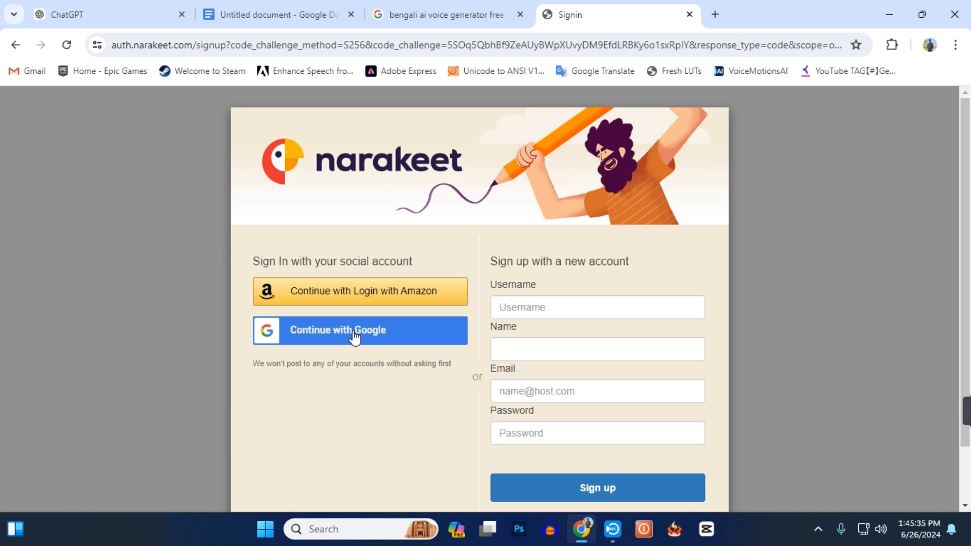
left_click(355, 337)
left_click(569, 360)
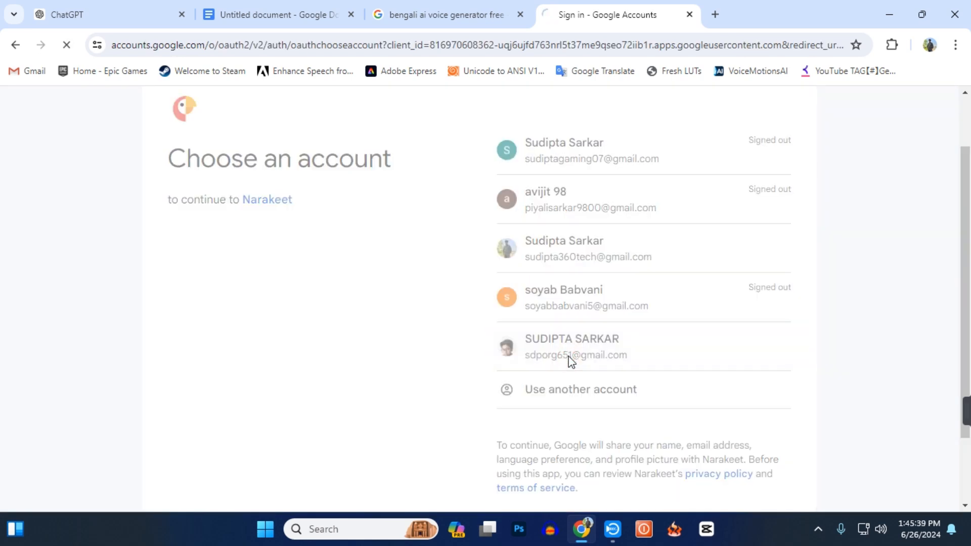
left_click(599, 375)
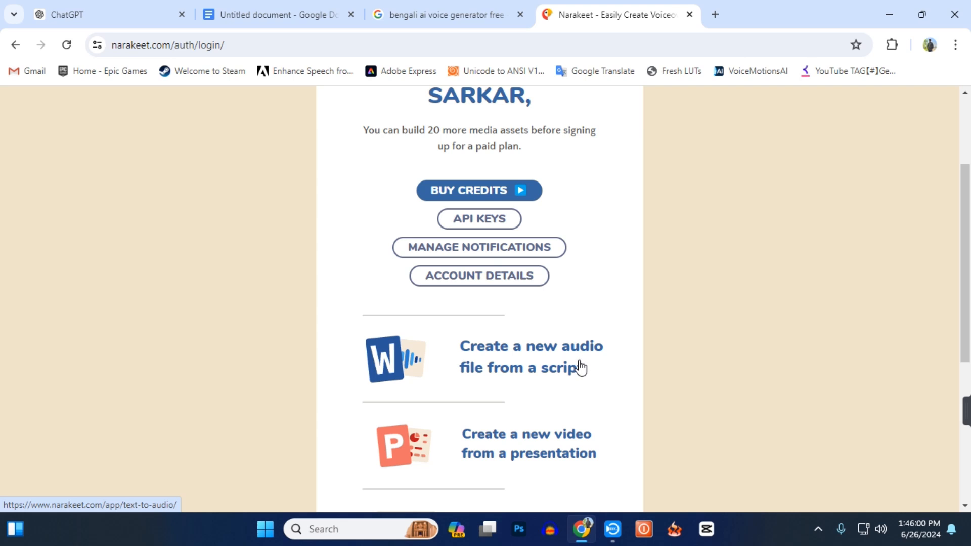
Start a new audio file from a script with the language set to Bangla - Bangladesh Accent.
left_click(580, 367)
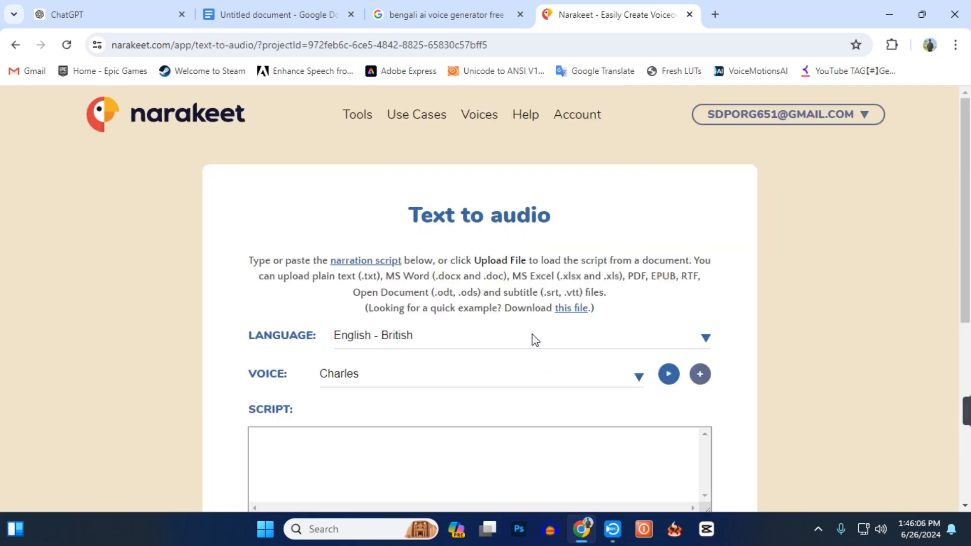
left_click(532, 336)
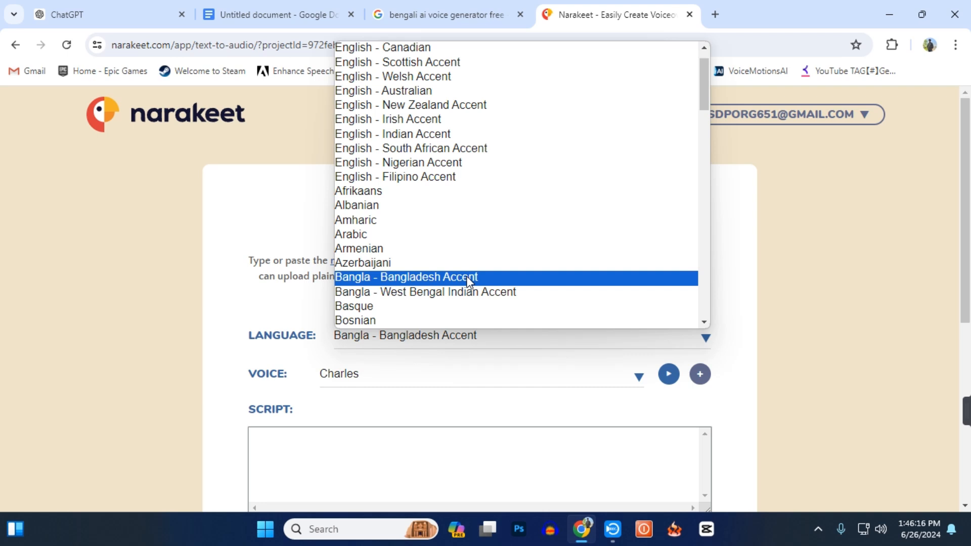
left_click(468, 279)
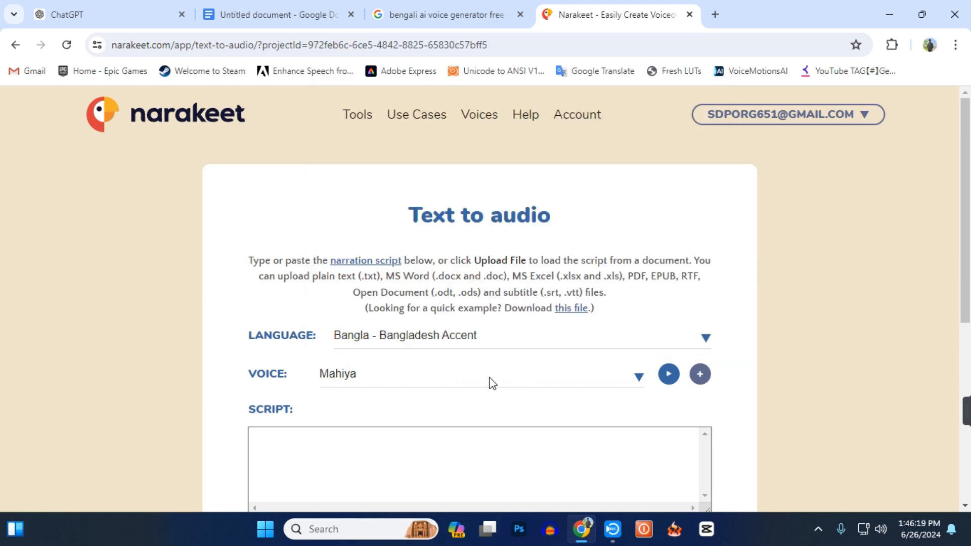
Choose Salman as the voice, play its sample and stop it.
left_click(490, 379)
left_click(432, 214)
left_click(668, 374)
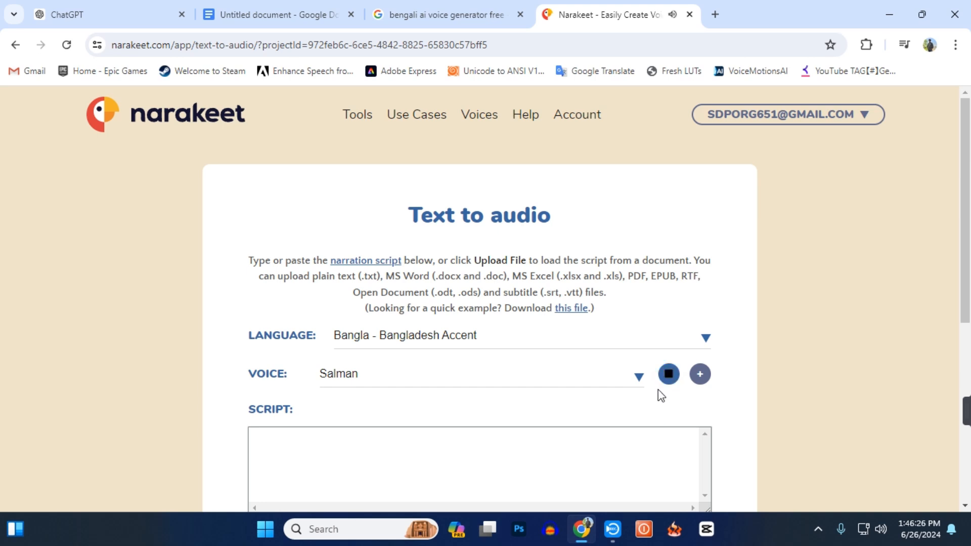
left_click(668, 377)
scroll(498, 423, "down", 3)
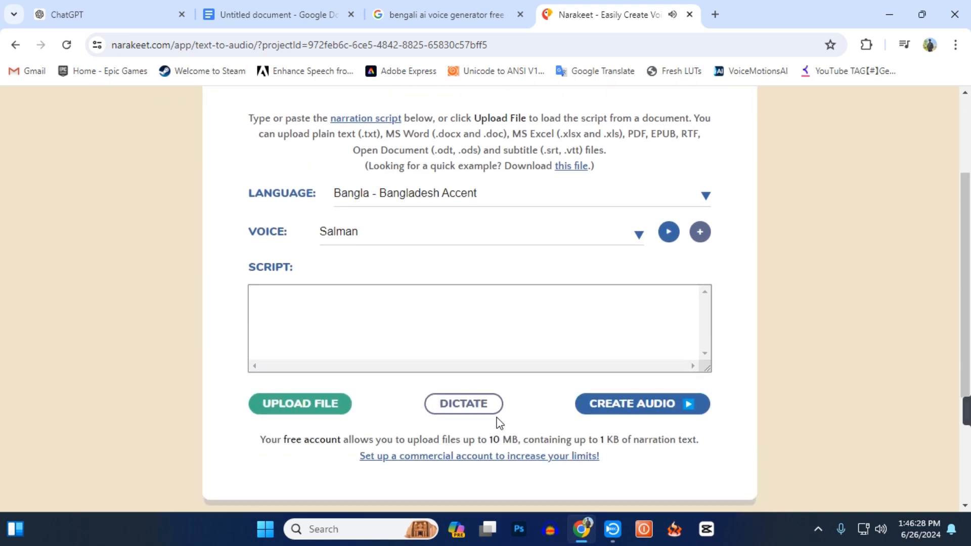
scroll(497, 423, "up", 2)
Copy the husband's first spoken sentences, without the speaker label, from the Google Docs story and paste them into Narakeet's script.
left_click(289, 7)
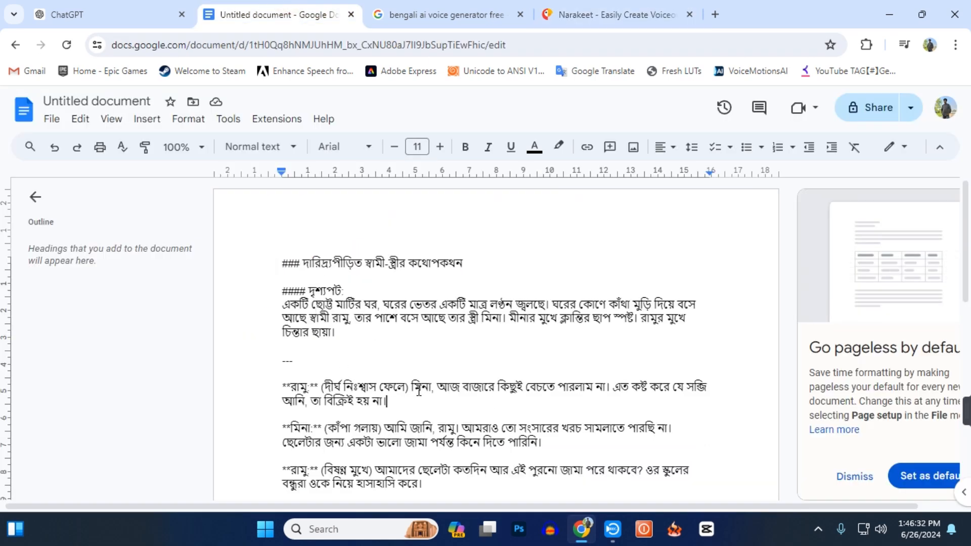
left_click_drag(411, 390, 416, 400)
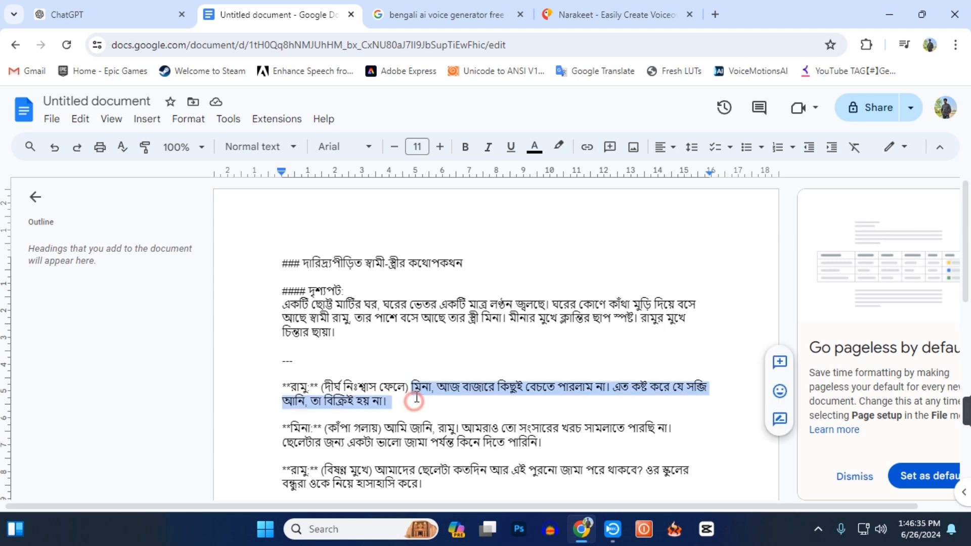
right_click(417, 399)
left_click(451, 180)
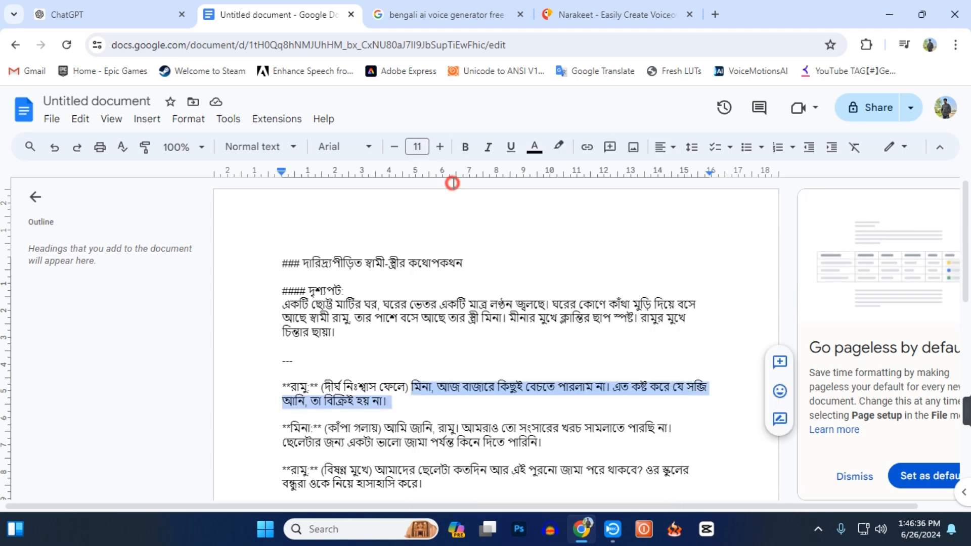
left_click(618, 14)
left_click(421, 385)
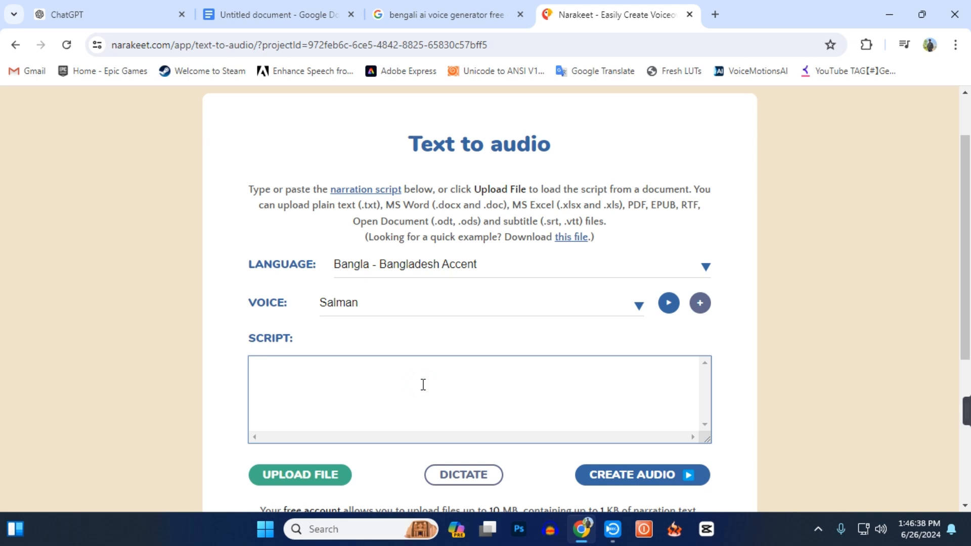
key("ctrl+v")
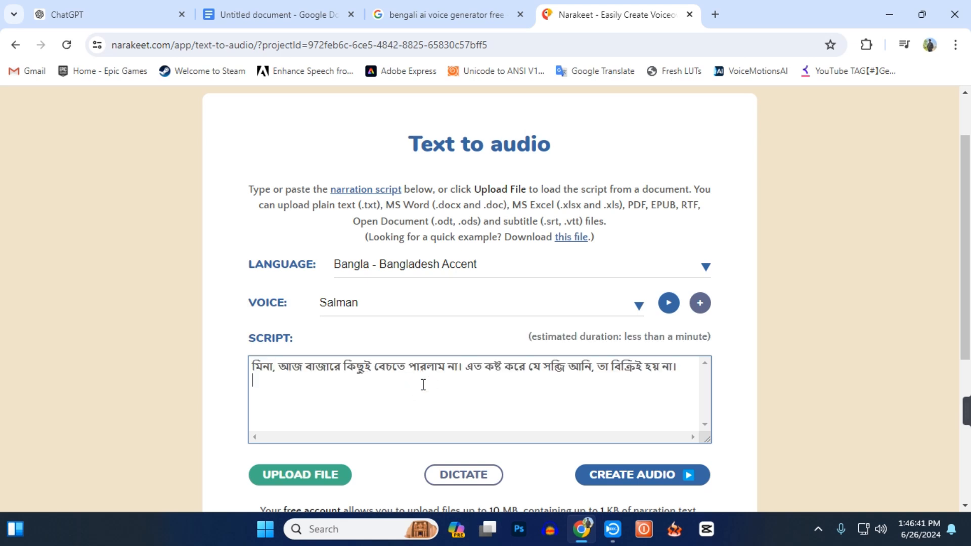
Create the audio from the pasted script and play the result.
scroll(424, 385, "down", 3)
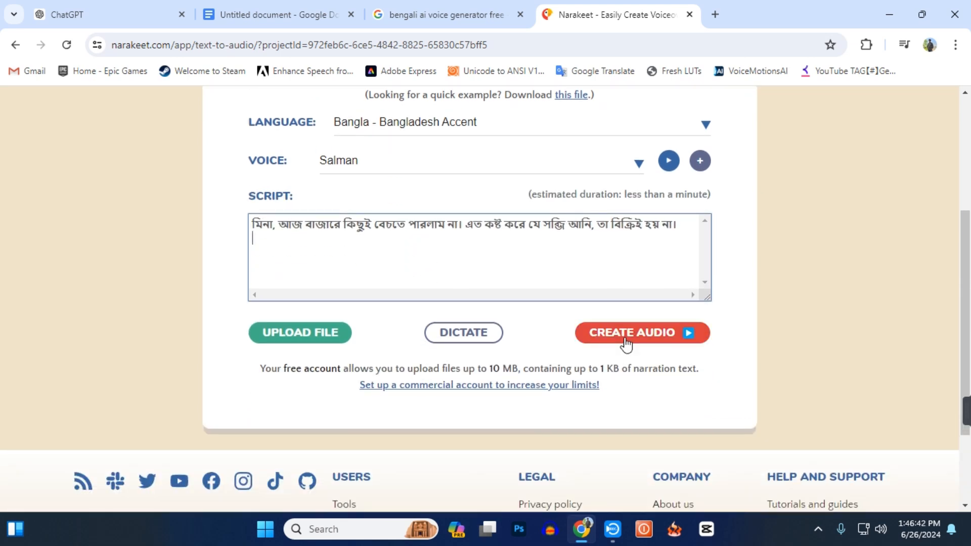
left_click(625, 340)
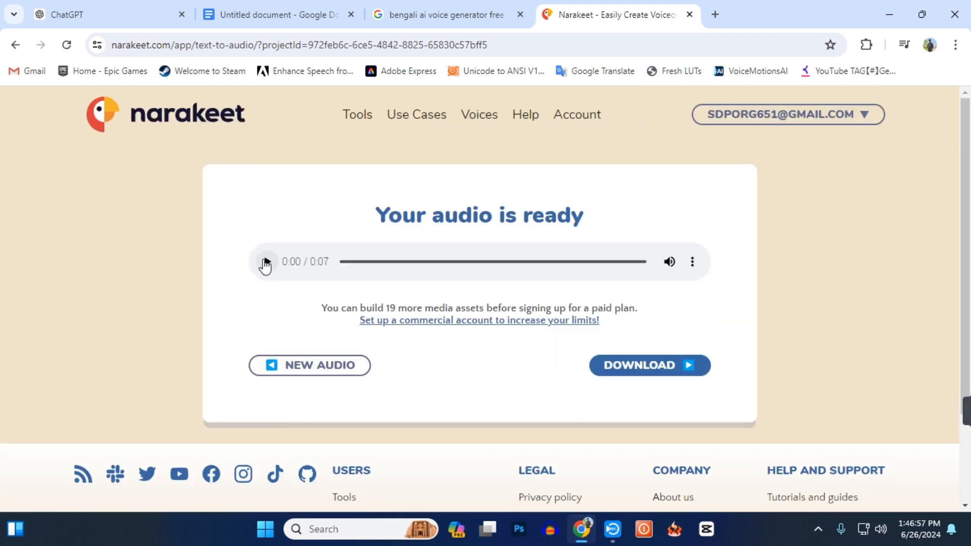
left_click(263, 261)
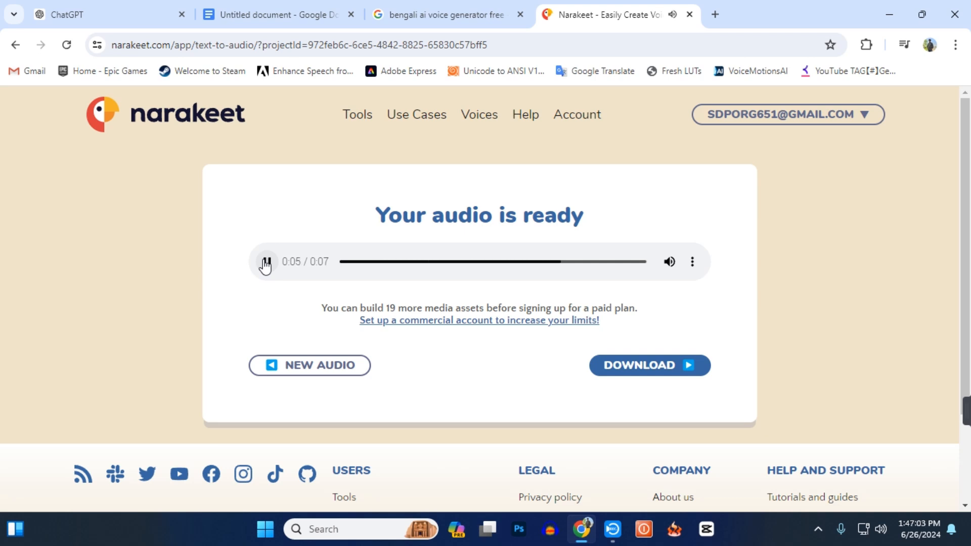
Download the generated audio, show it in the Downloads folder and play the m4a file in Media Player.
left_click(694, 262)
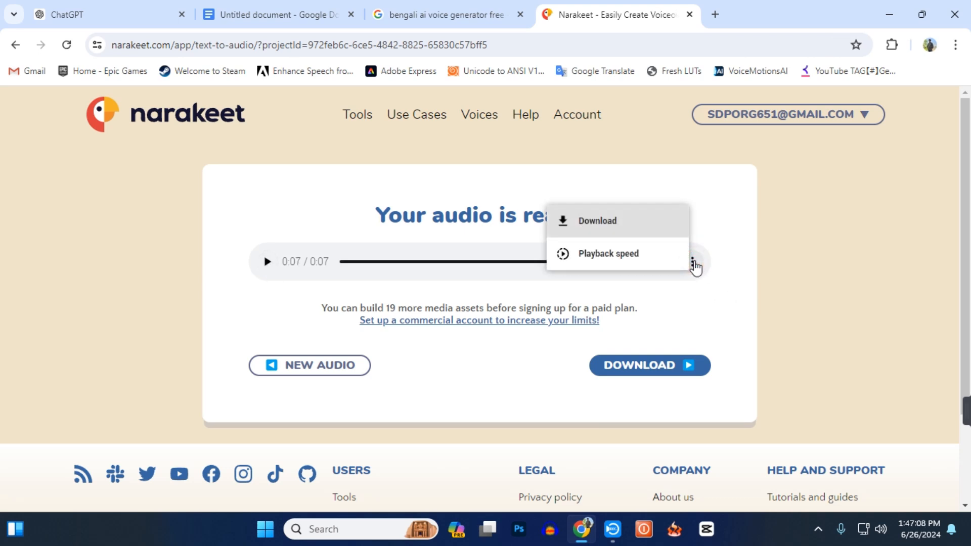
left_click(629, 220)
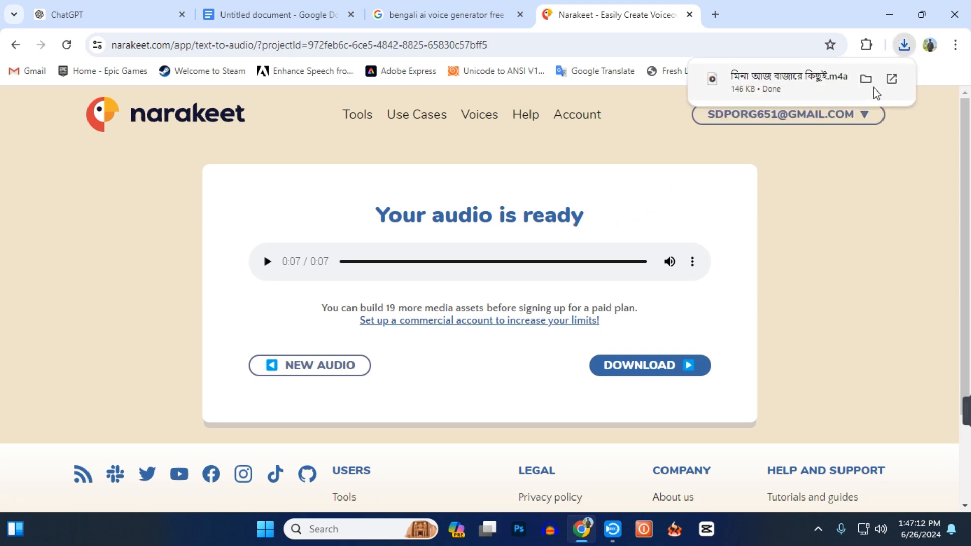
left_click(866, 79)
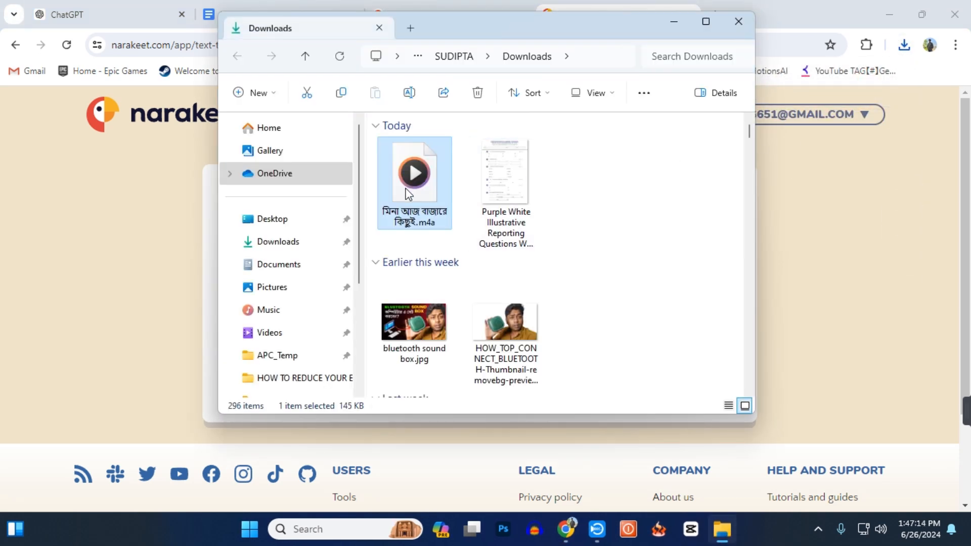
double_click(413, 182)
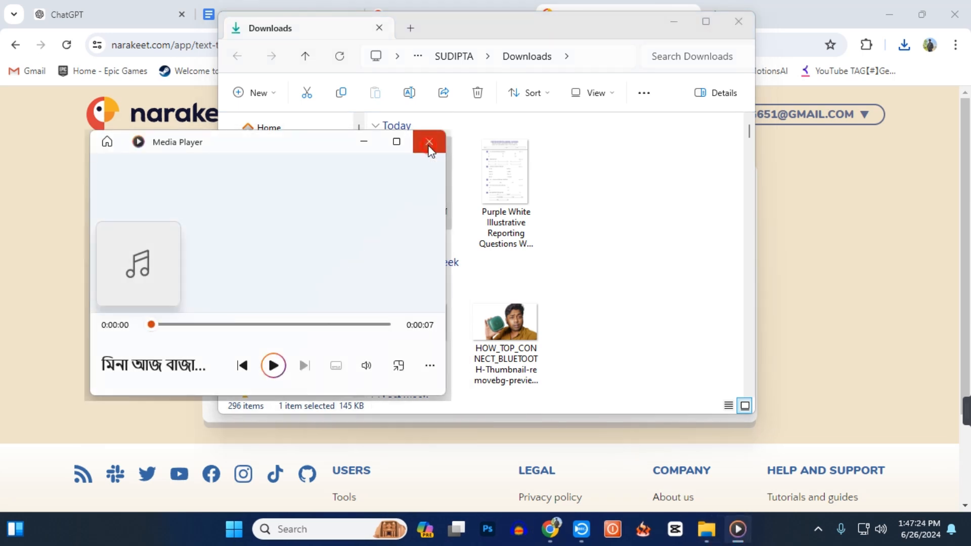
Close the audio player, return to the desktop and create a new folder named VOICE OVER.
left_click(429, 142)
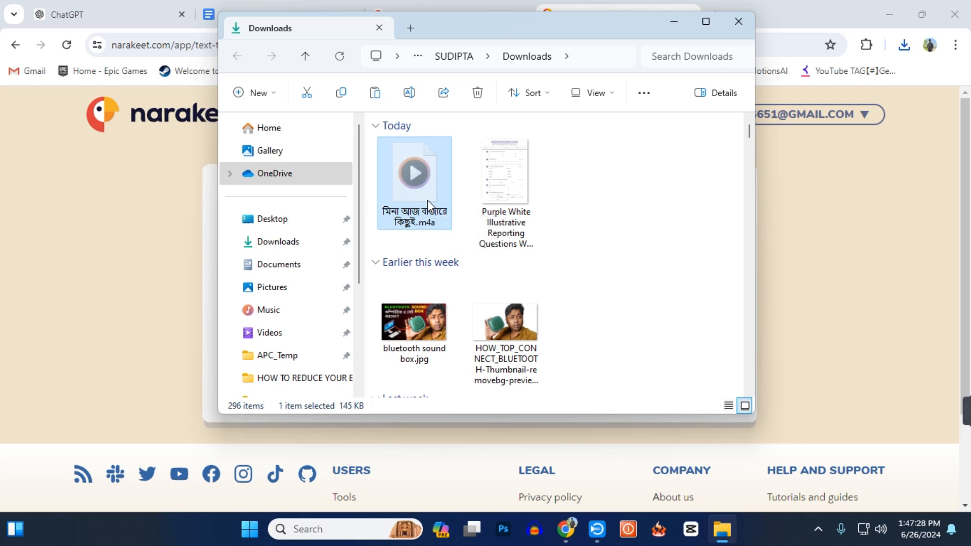
left_click(674, 22)
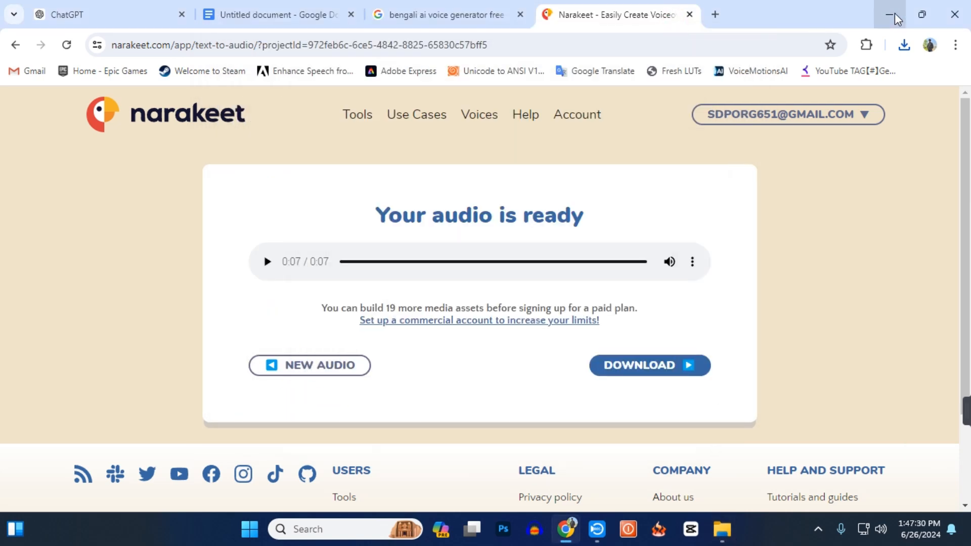
left_click(894, 13)
right_click(442, 438)
mouse_move(482, 316)
left_click(618, 14)
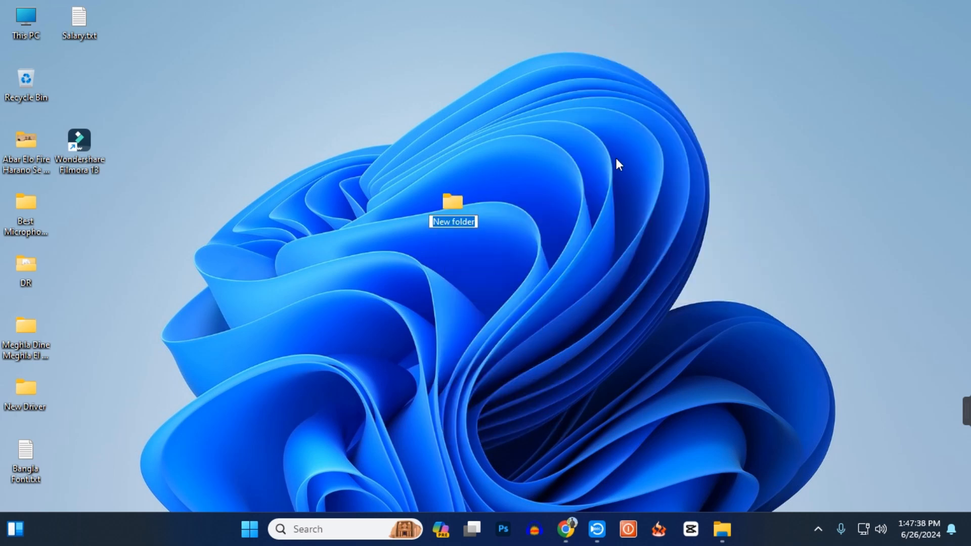
type("VOICE OVER")
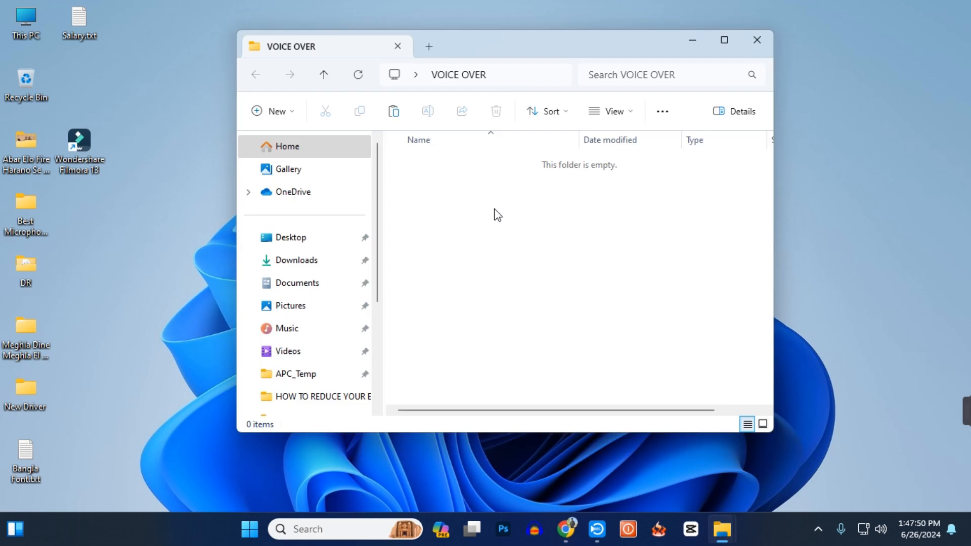
Paste the downloaded audio file into the VOICE OVER folder and rename it R1.
right_click(495, 209)
left_click(511, 227)
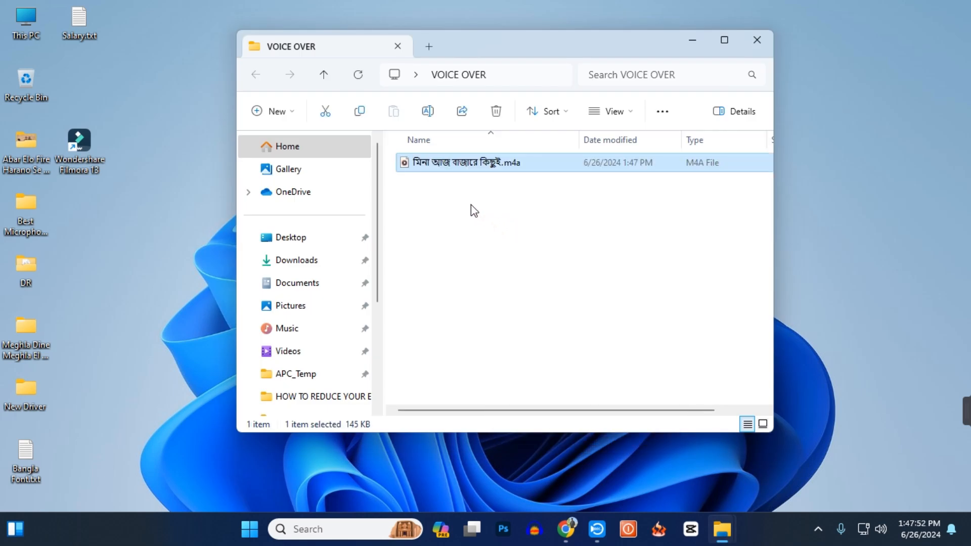
key("F2")
type("R1.m4a")
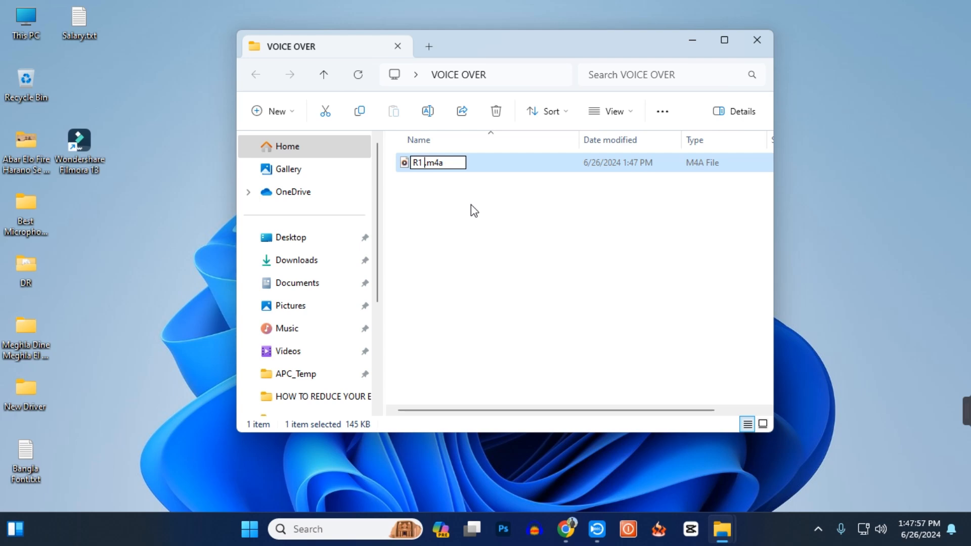
key("Return")
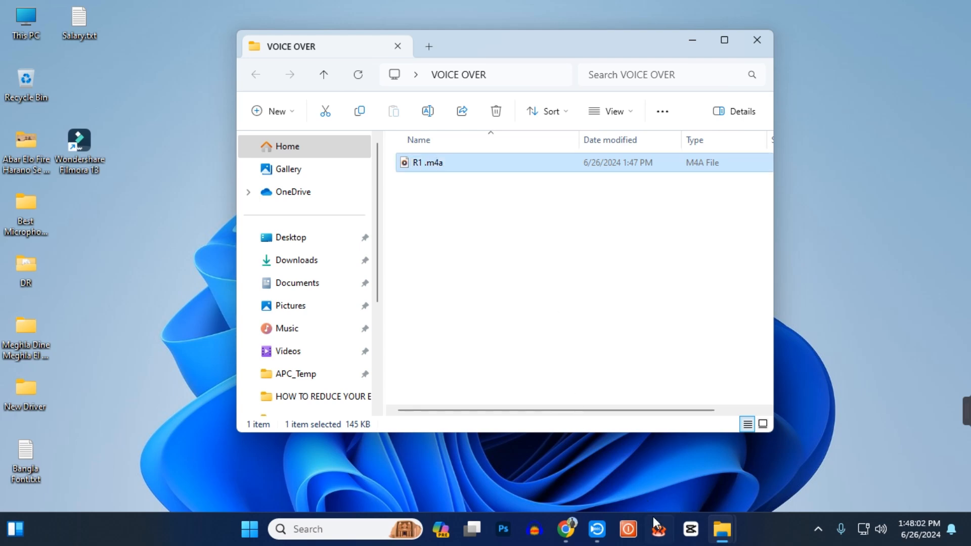
Switch to the Google Docs story in Chrome and examine the remaining dialogue lines through to the end.
left_click(569, 528)
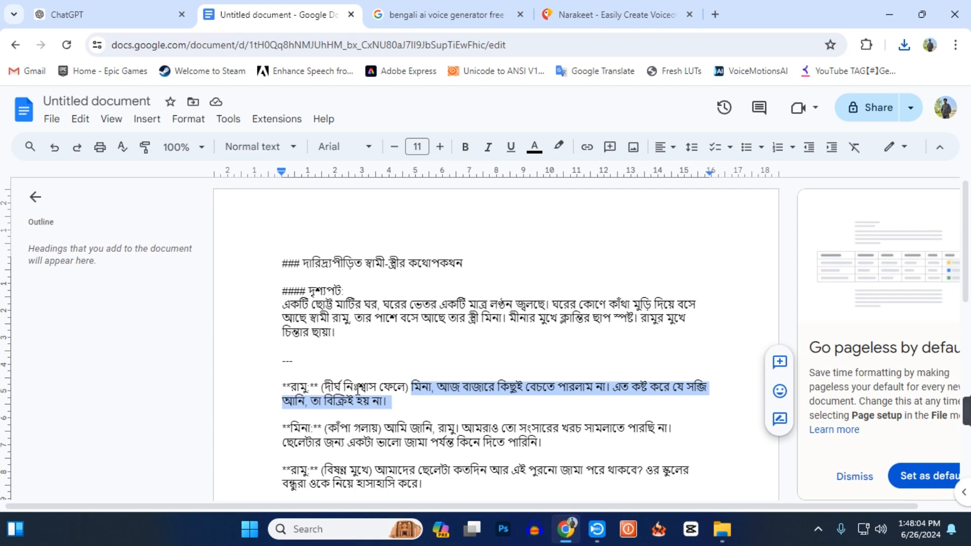
scroll(359, 390, "down", 2)
scroll(324, 340, "down", 3)
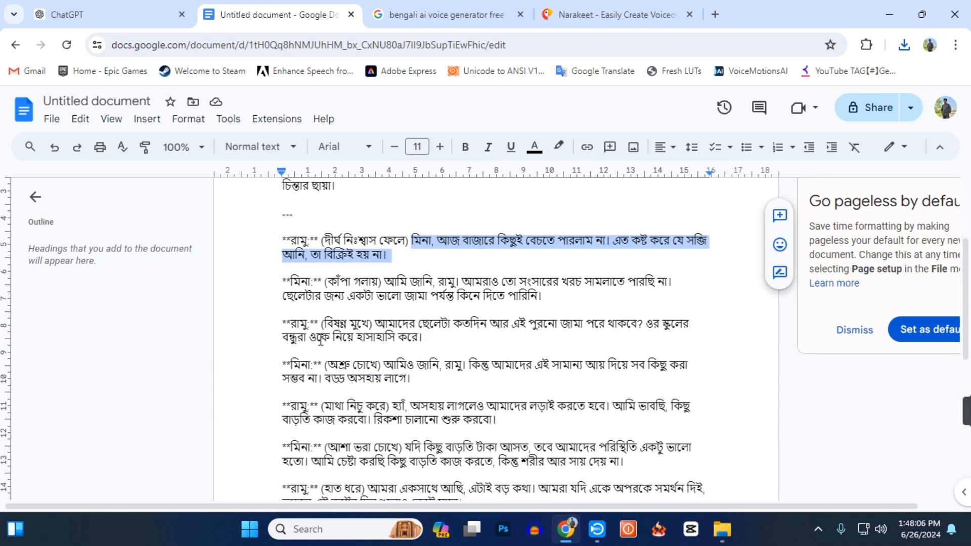
scroll(334, 353, "down", 3)
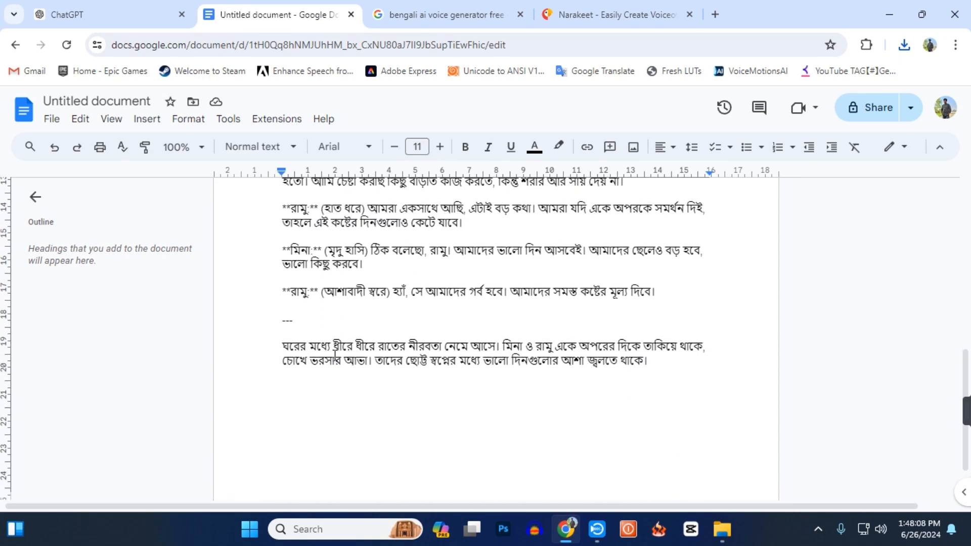
scroll(335, 354, "up", 10)
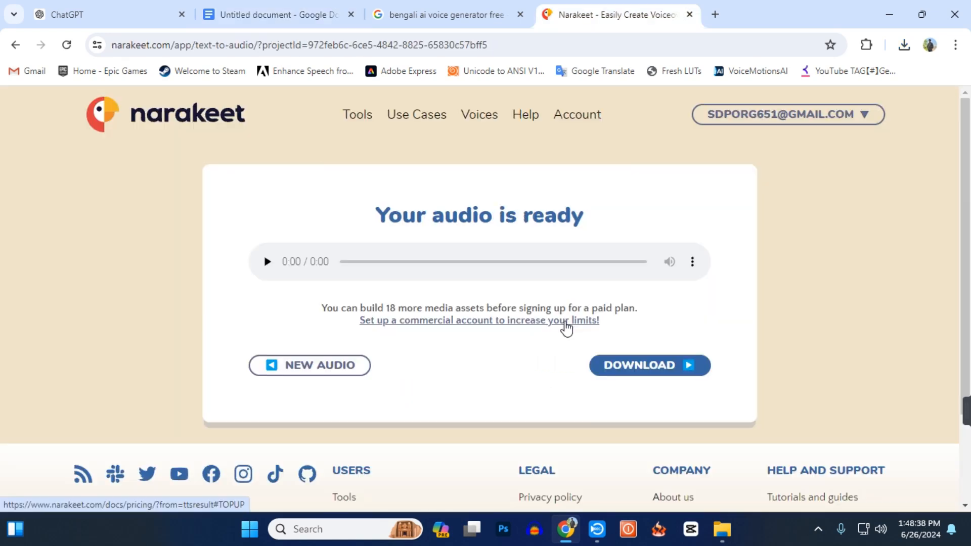
Download Narakeet's audio of the husband's second line and show the file in the Downloads folder.
left_click(690, 266)
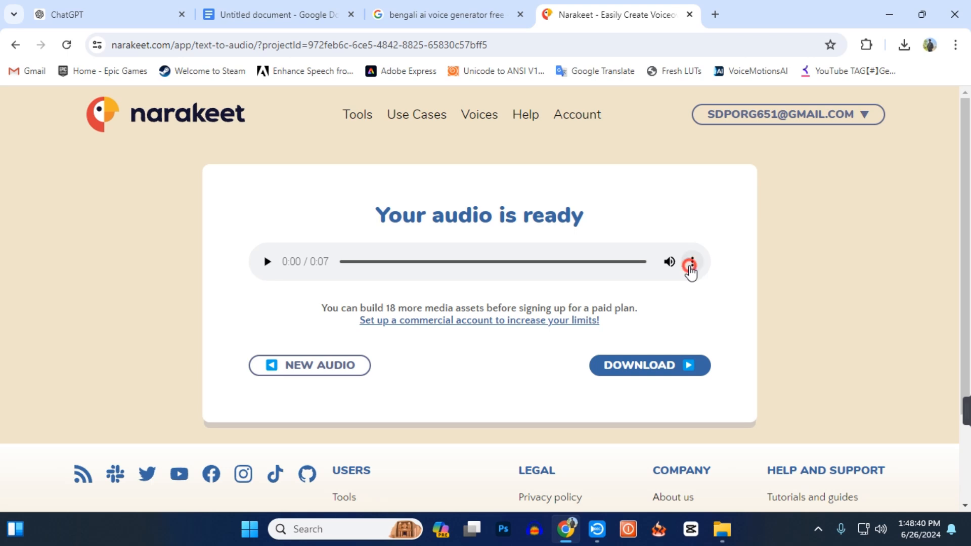
left_click(630, 230)
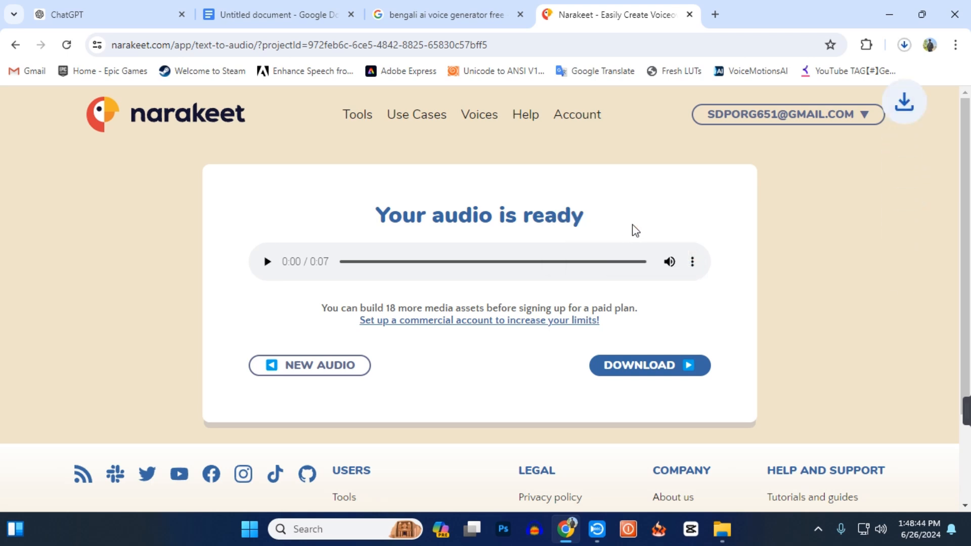
left_click(866, 80)
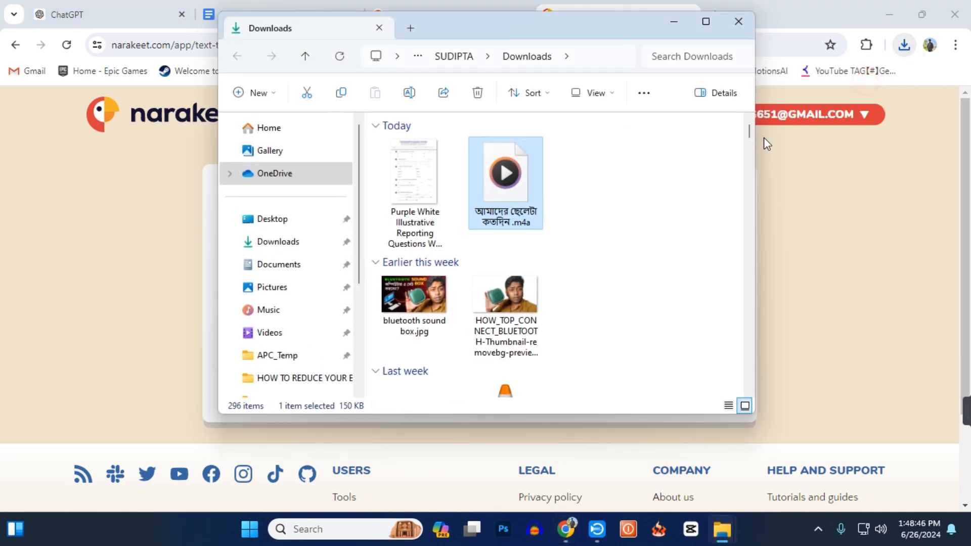
Paste the husband's second audio file into the VOICE OVER folder on the desktop and rename it R2.
left_click(889, 14)
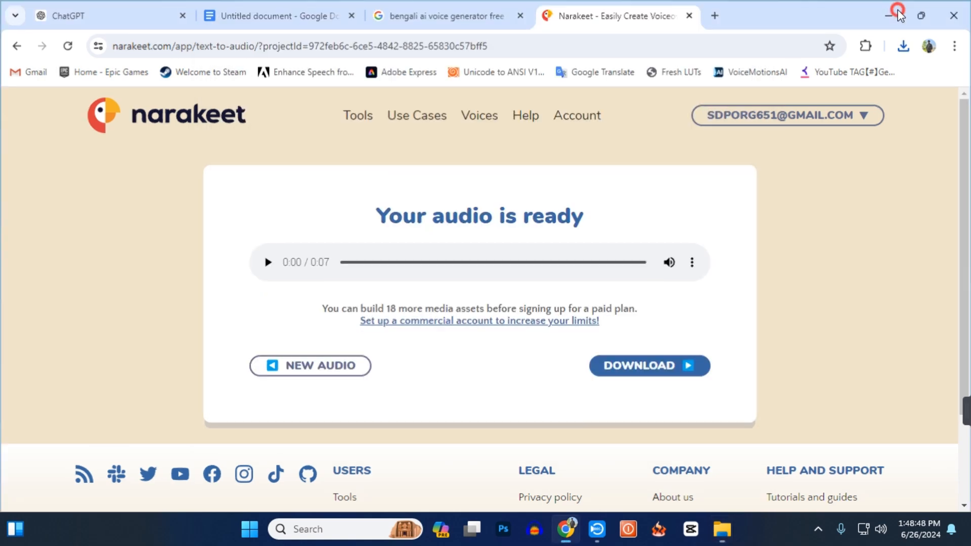
left_click(675, 24)
left_click(642, 221)
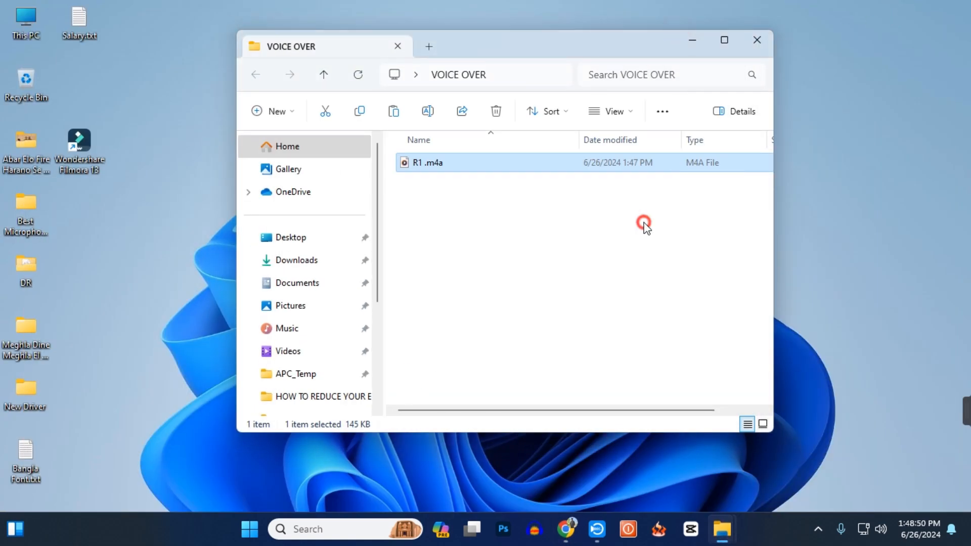
key("ctrl+v")
key("F2")
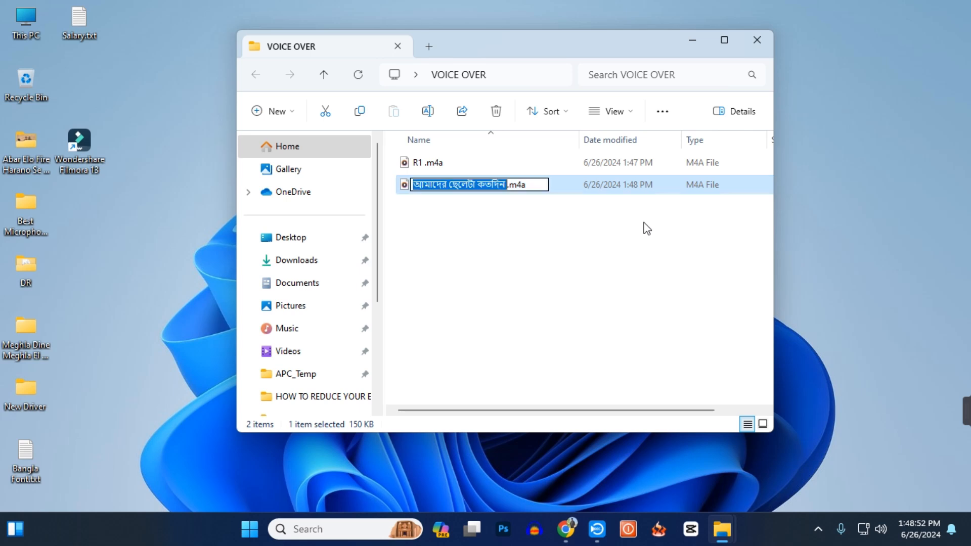
type("R2")
key("Return")
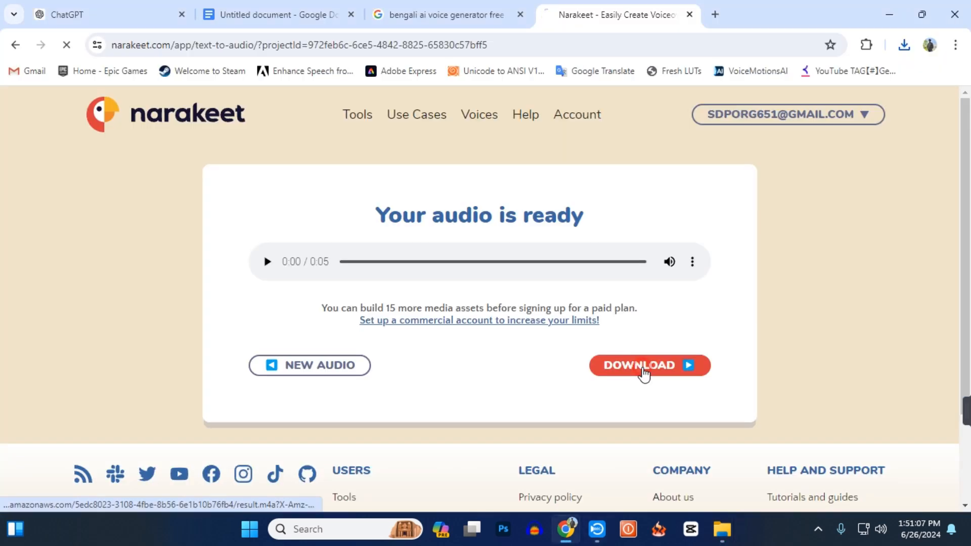
Download Narakeet's audio of the husband's last line and show the file in its folder.
left_click(642, 374)
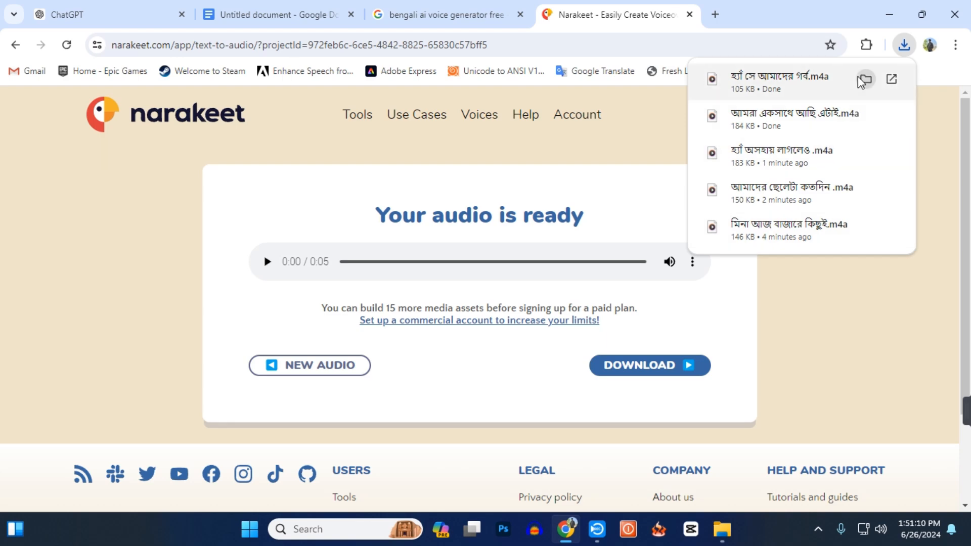
left_click(861, 80)
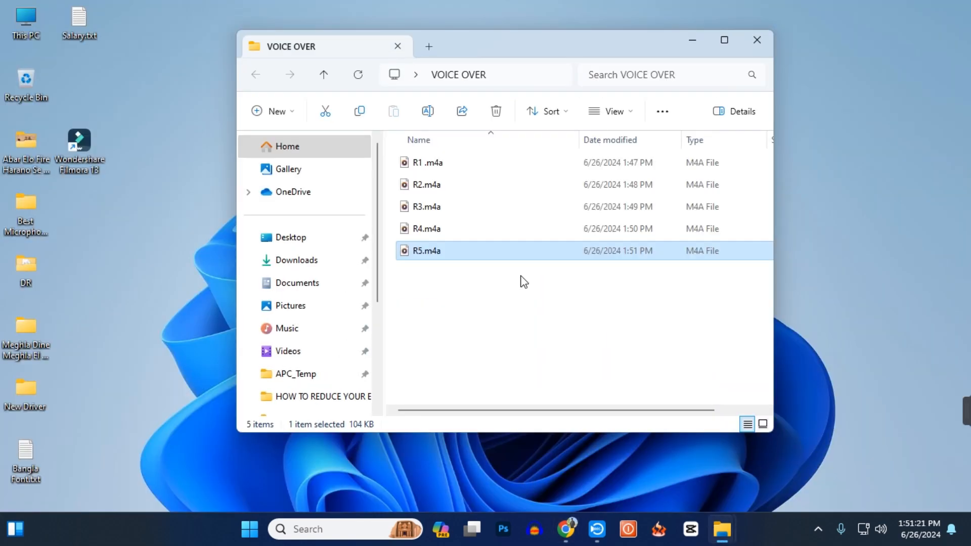
Check the wife's lines in the Google Docs story, start a new Narakeet audio with the Mahiya voice and play its sample.
left_click(566, 529)
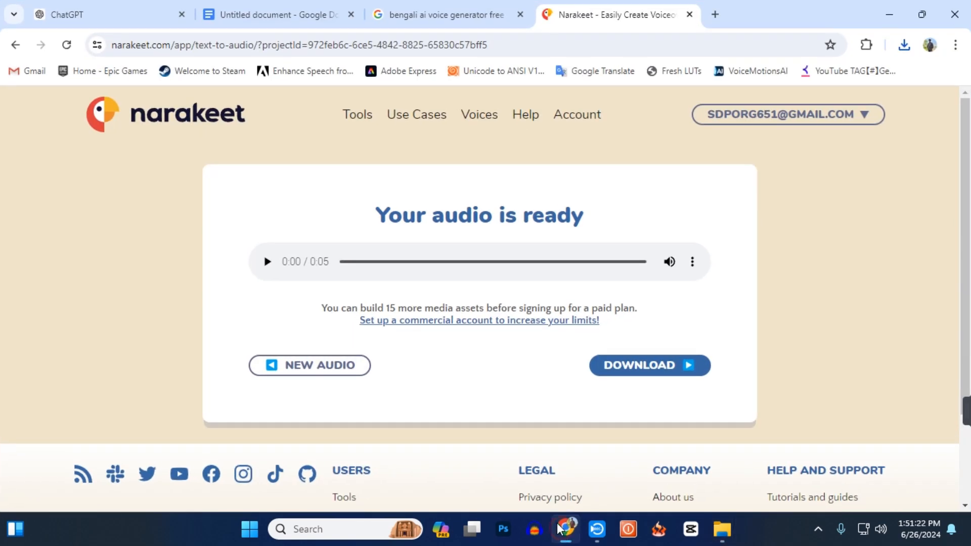
left_click(302, 10)
scroll(396, 346, "up", 4)
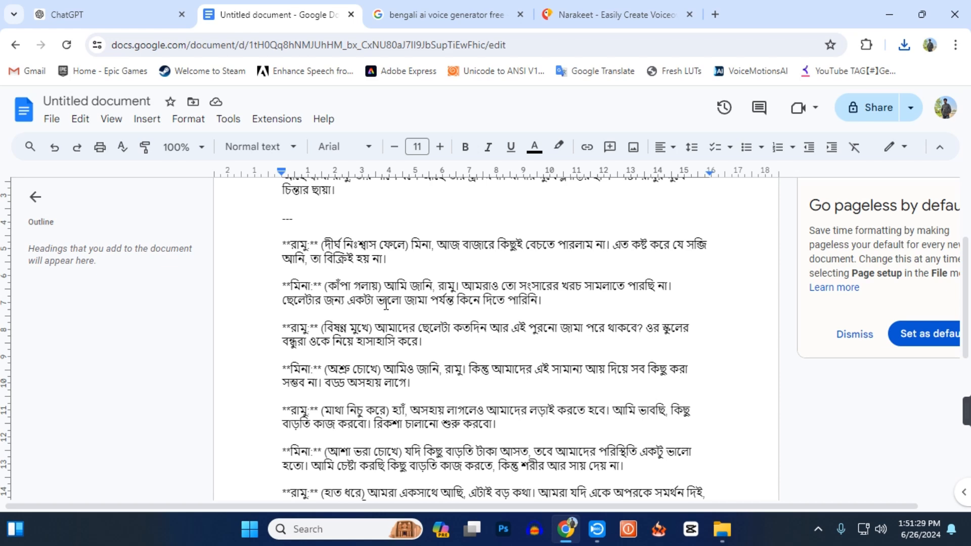
left_click(606, 12)
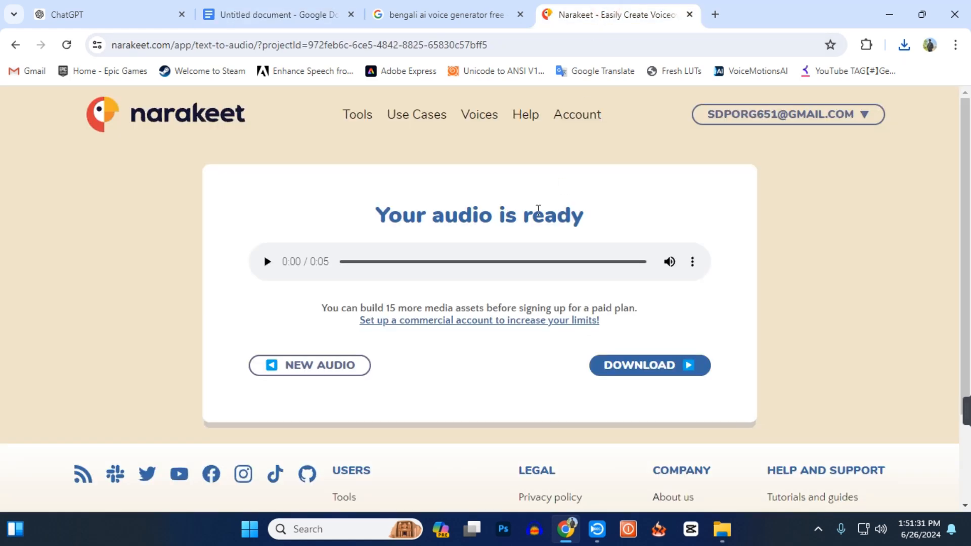
left_click(345, 368)
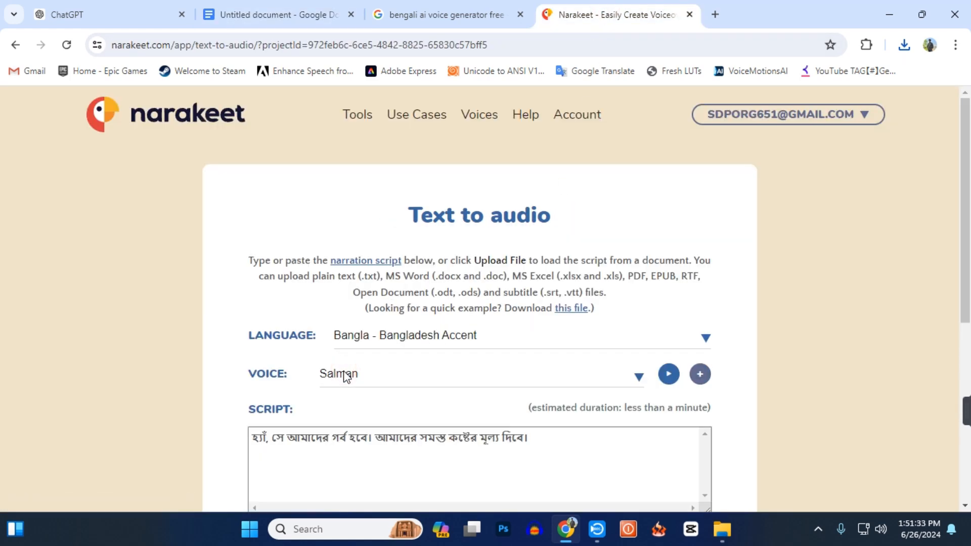
scroll(347, 377, "down", 2)
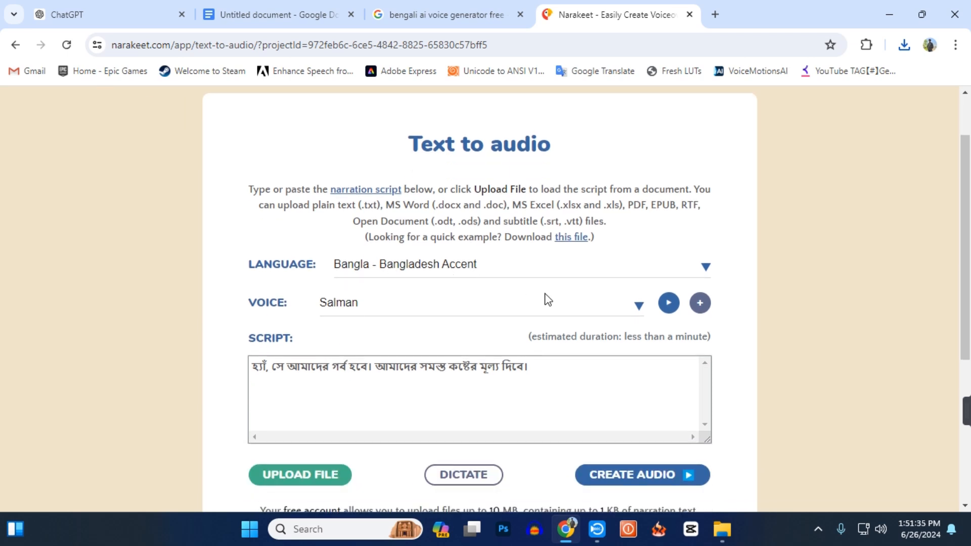
left_click(639, 307)
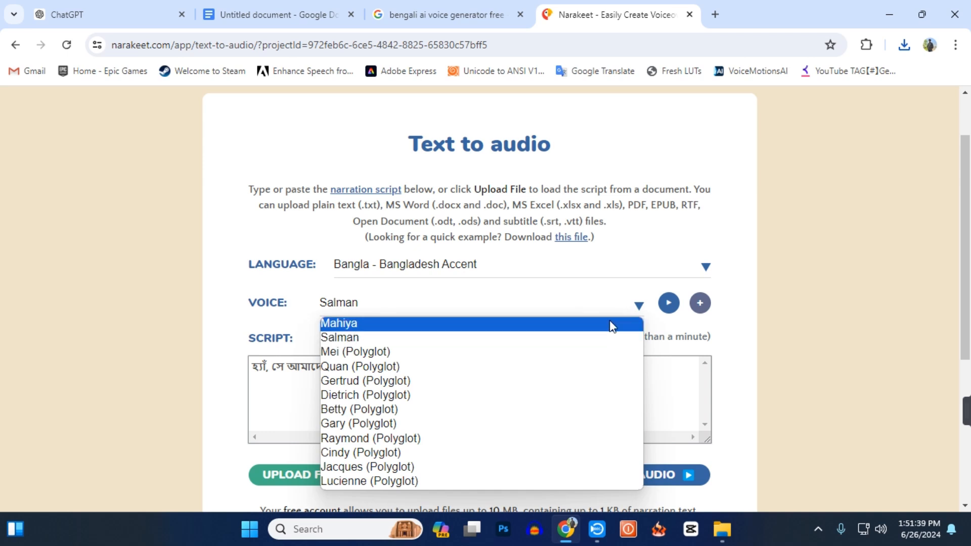
left_click(596, 324)
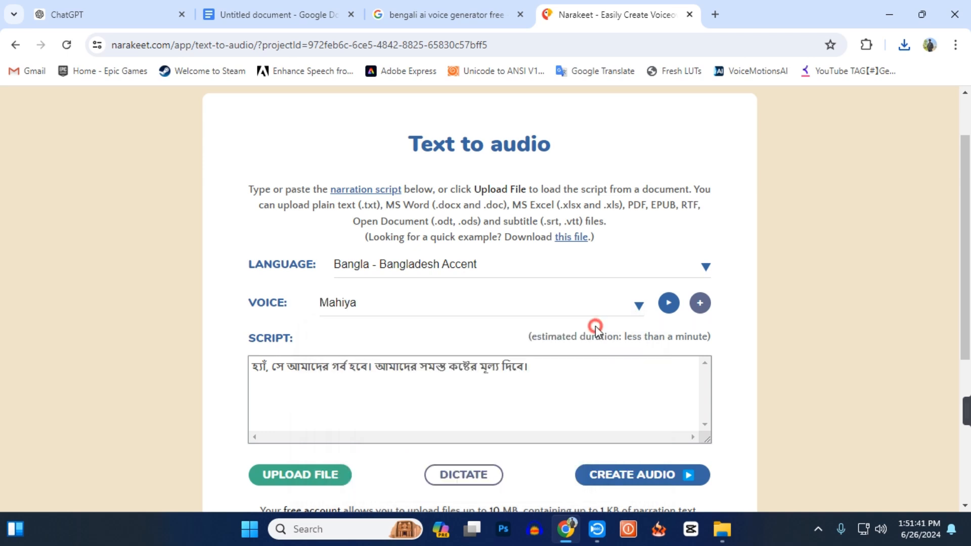
left_click(668, 305)
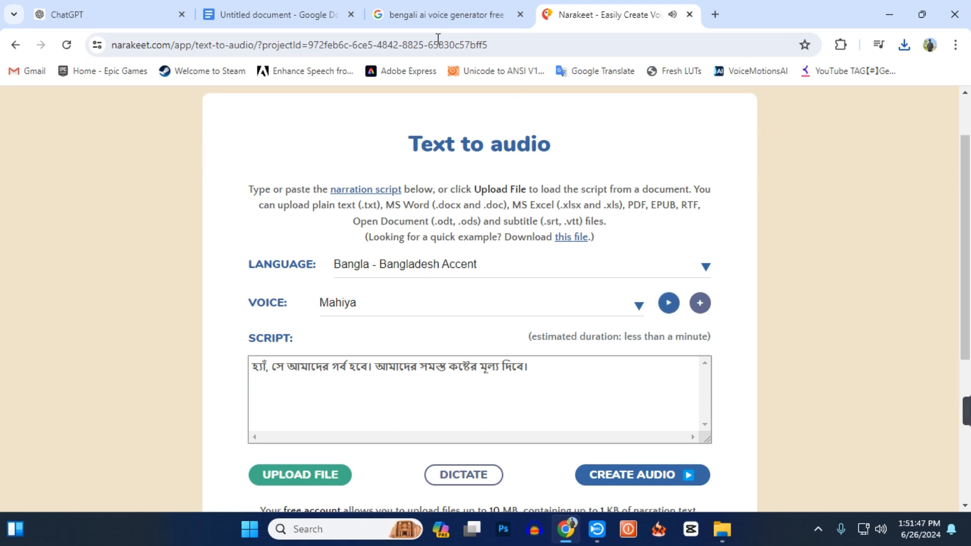
Copy the wife's first spoken sentences, without the speaker label, from the Google Docs story.
left_click(265, 16)
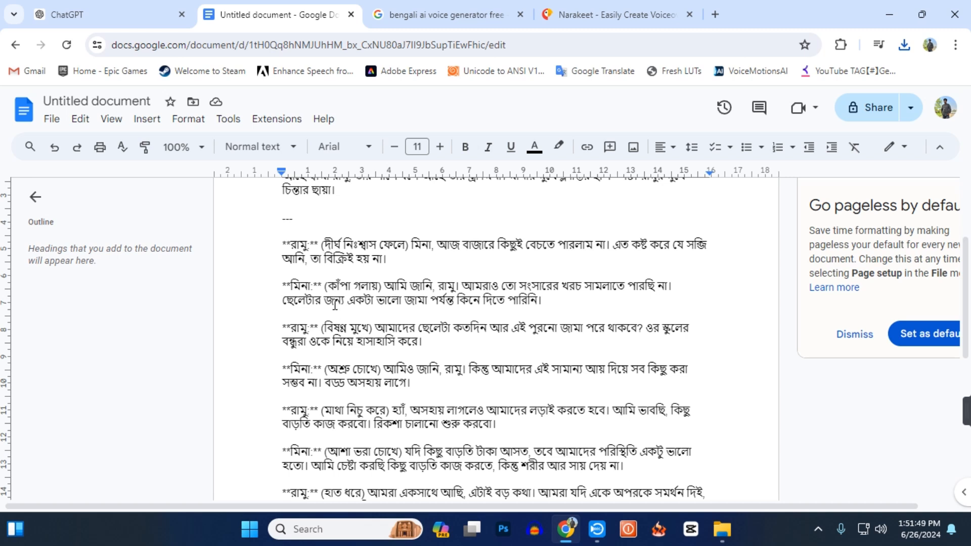
left_click_drag(382, 281, 536, 301)
left_click(421, 293)
left_click(390, 287)
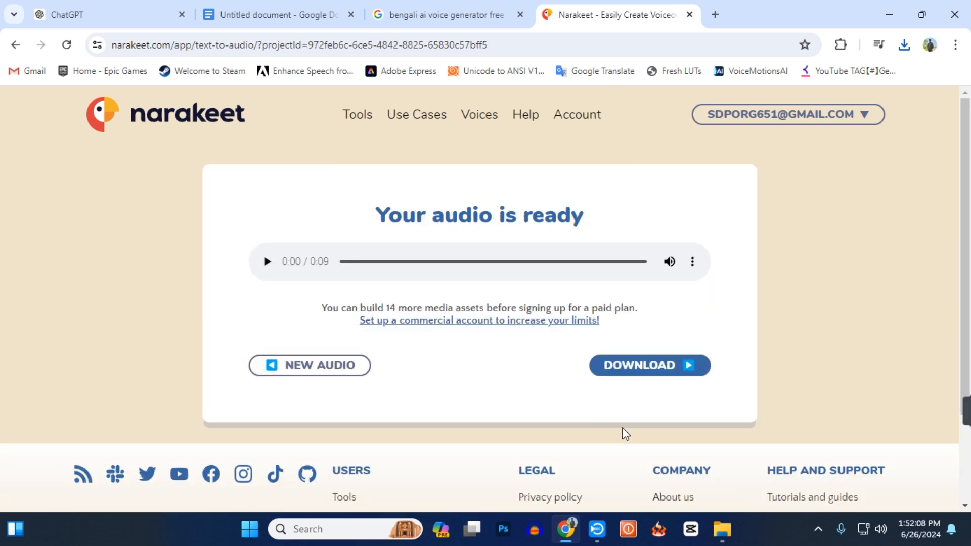
Download Narakeet's audio of the wife's first line and show the file in the Downloads folder.
left_click(640, 372)
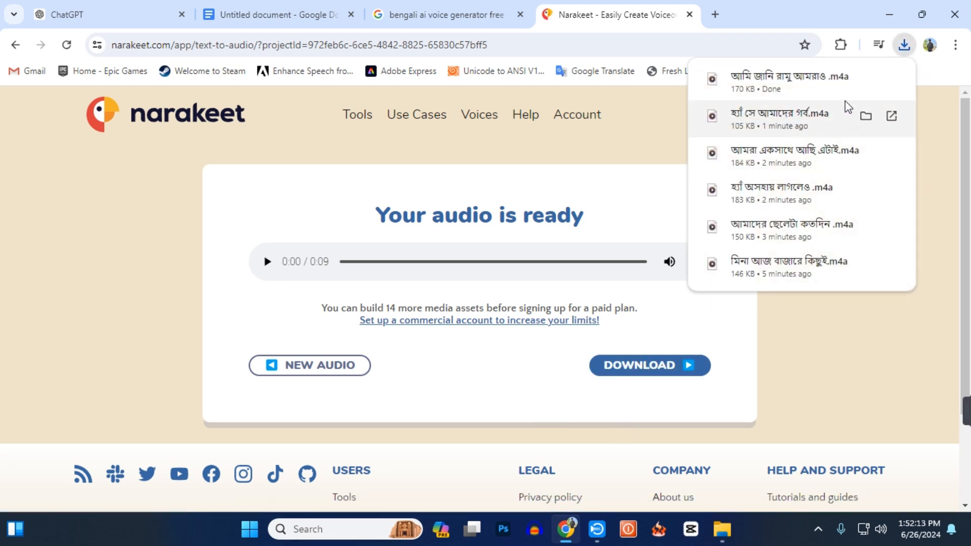
left_click(865, 79)
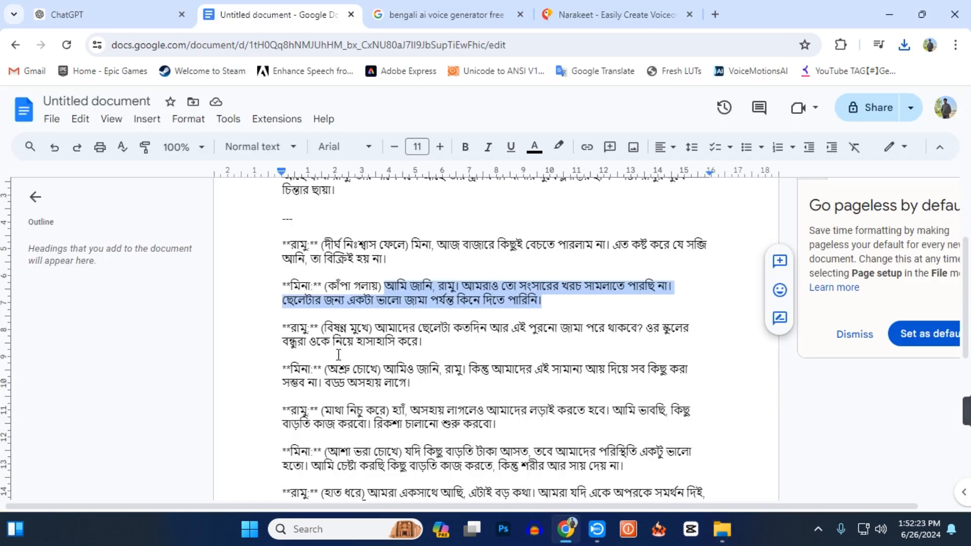
Copy the wife's second spoken sentences, without the speaker label, from the Google Docs story.
scroll(338, 354, "down", 1)
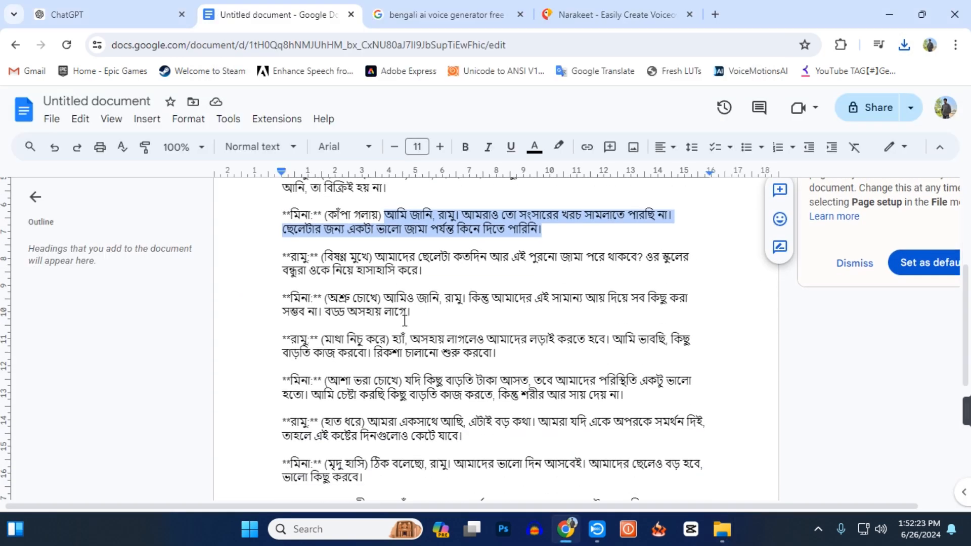
left_click_drag(386, 299, 411, 312)
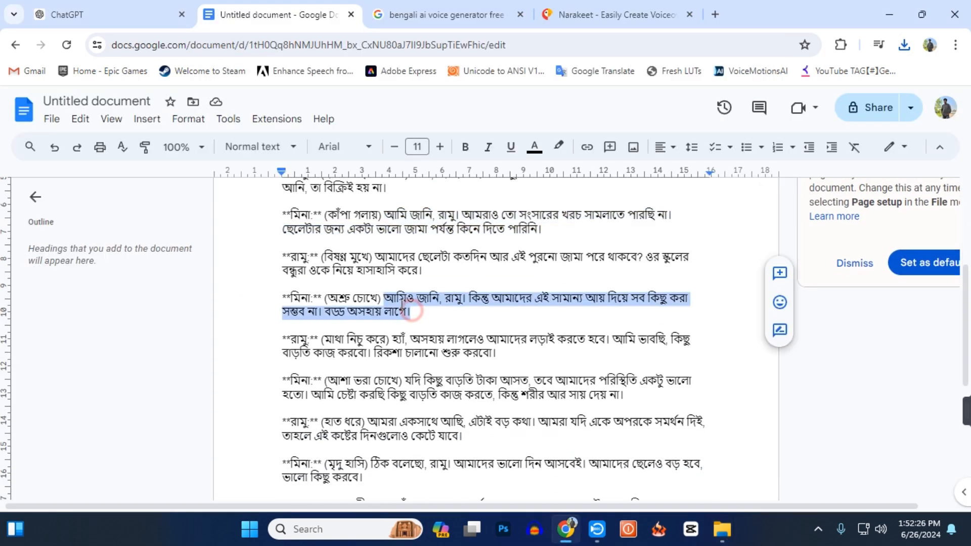
right_click(401, 311)
left_click(439, 182)
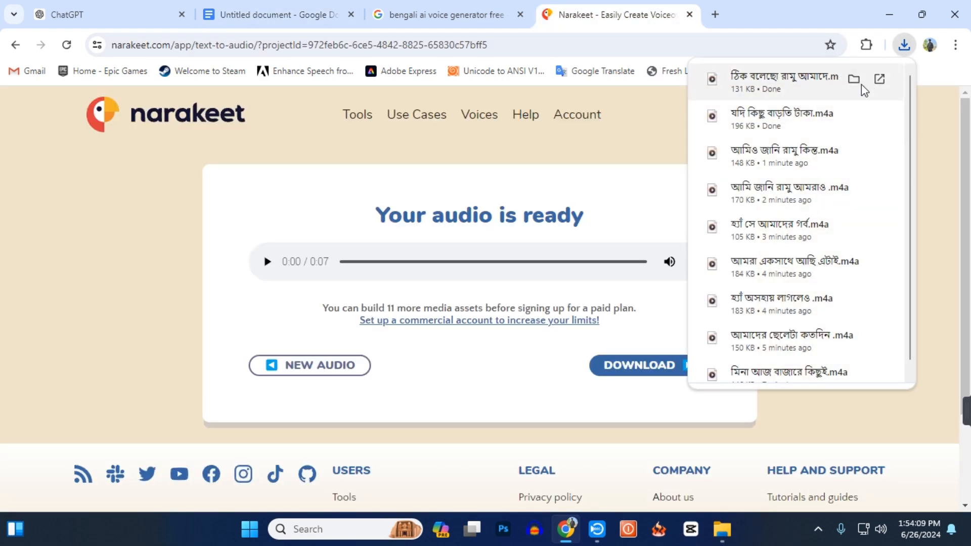
Show the downloaded audio of the wife's fourth line in the Downloads folder and rename it as M4.
left_click(859, 82)
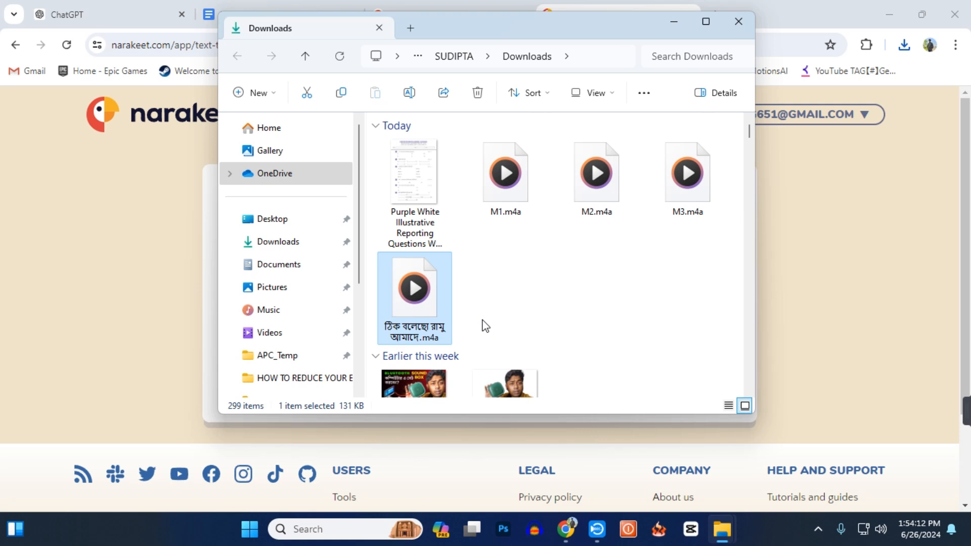
key("F2")
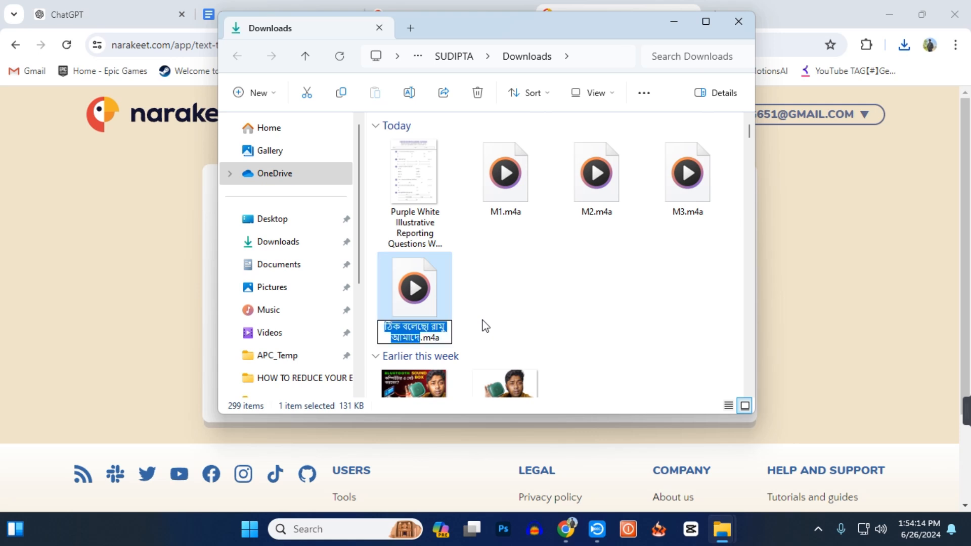
type("M4")
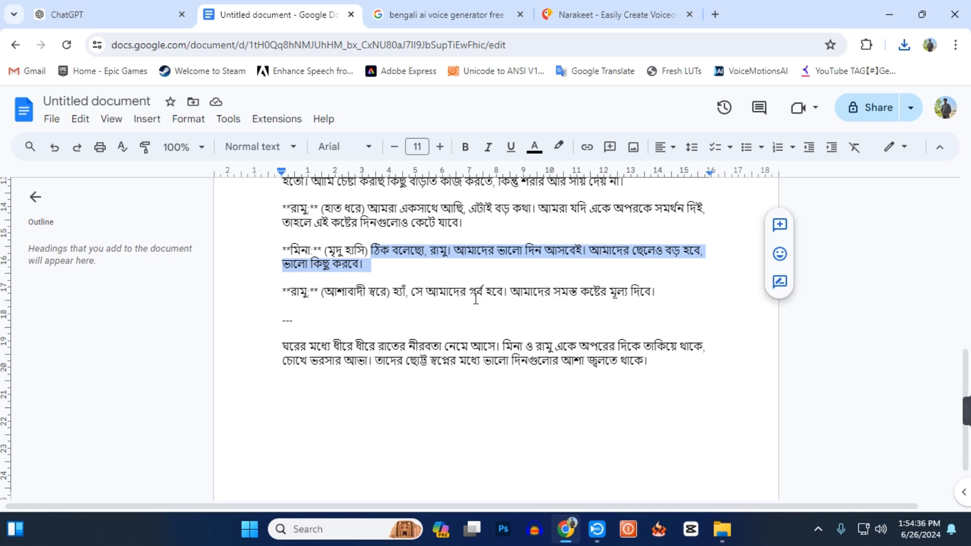
Play R1 and M1 from the VOICE OVER folder as samples of both voices and check the folder's list of audio files.
left_click(889, 15)
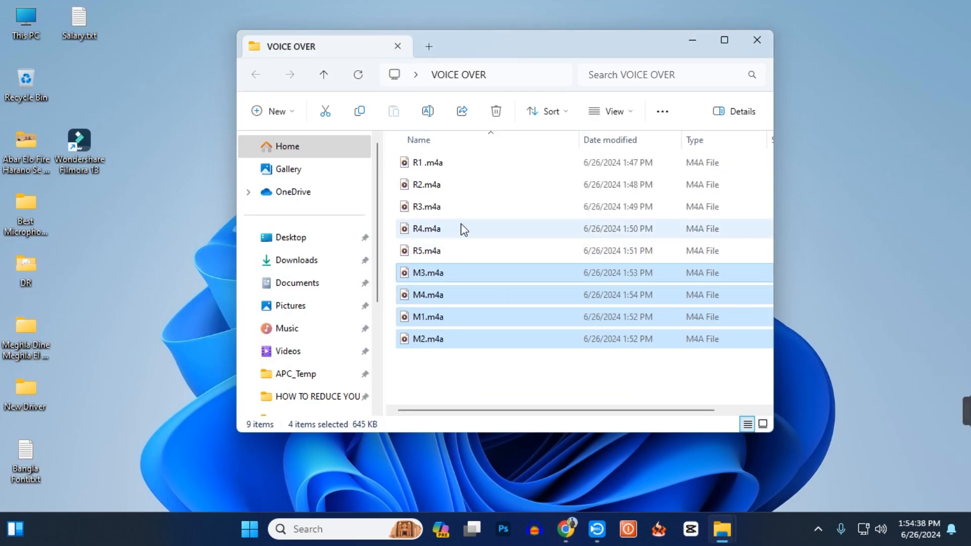
double_click(463, 164)
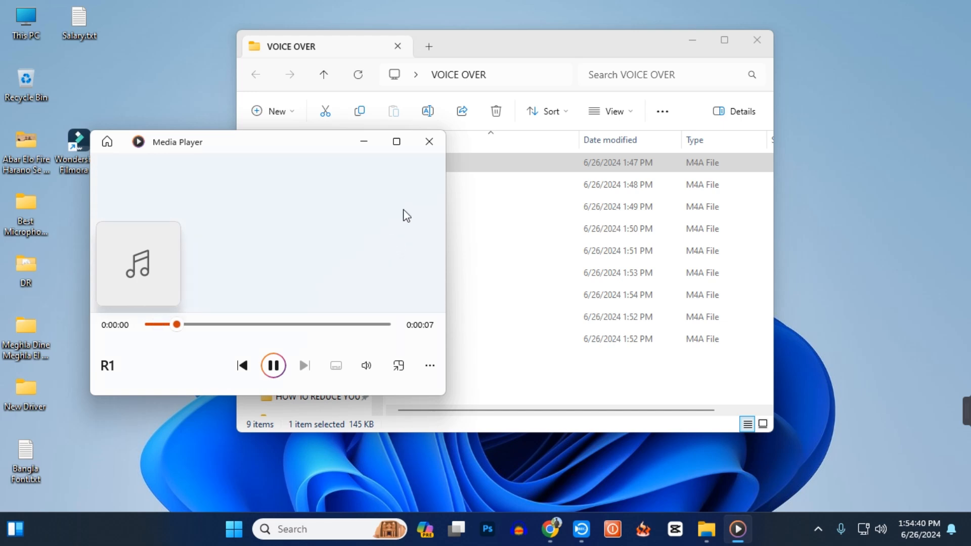
left_click(437, 146)
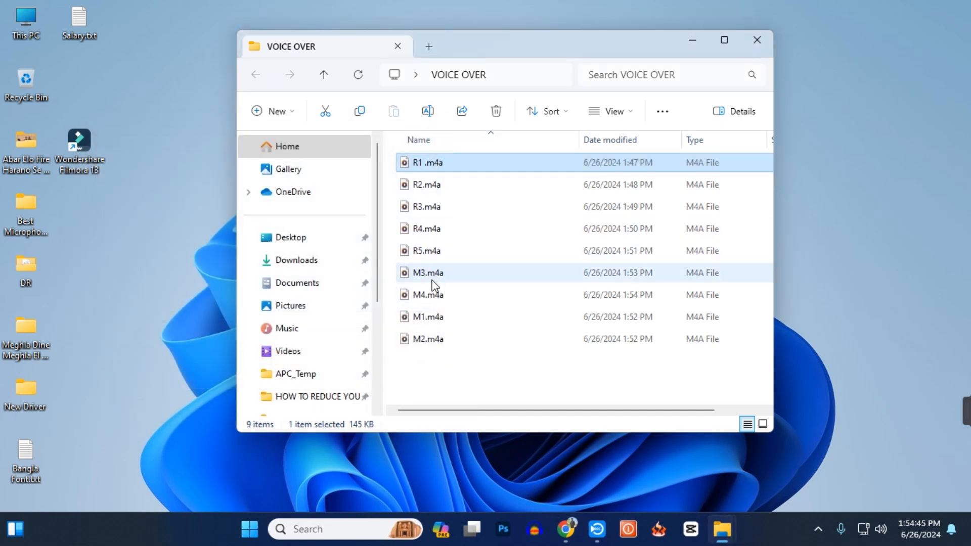
double_click(436, 317)
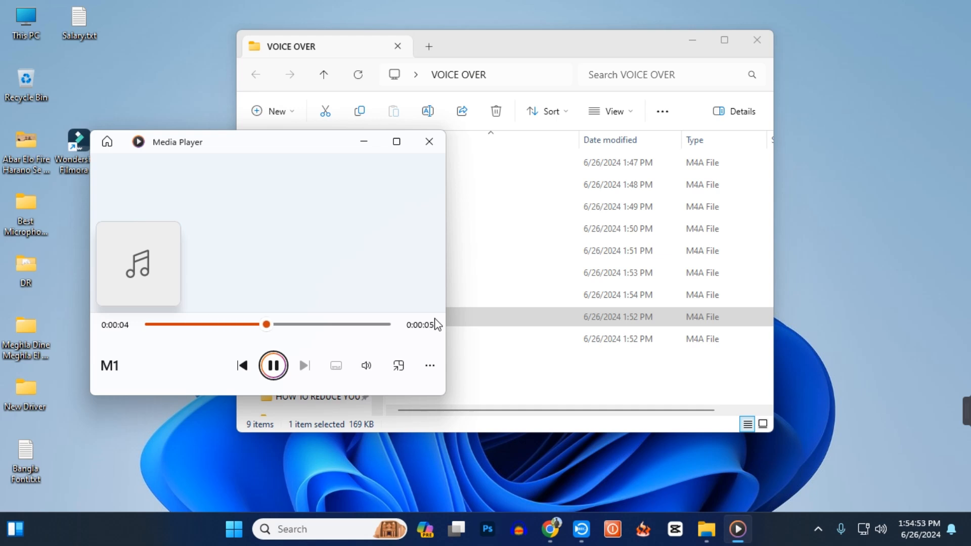
left_click(430, 144)
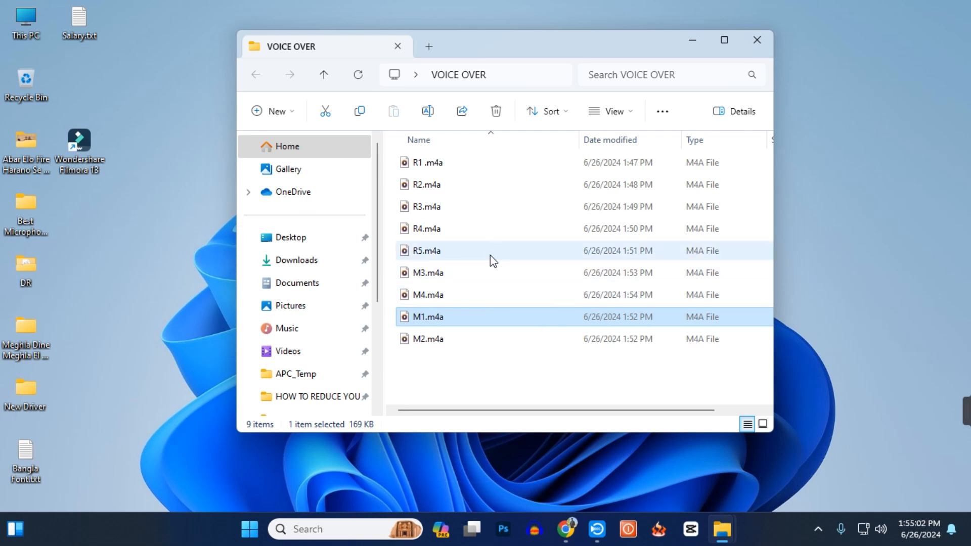
left_click(725, 40)
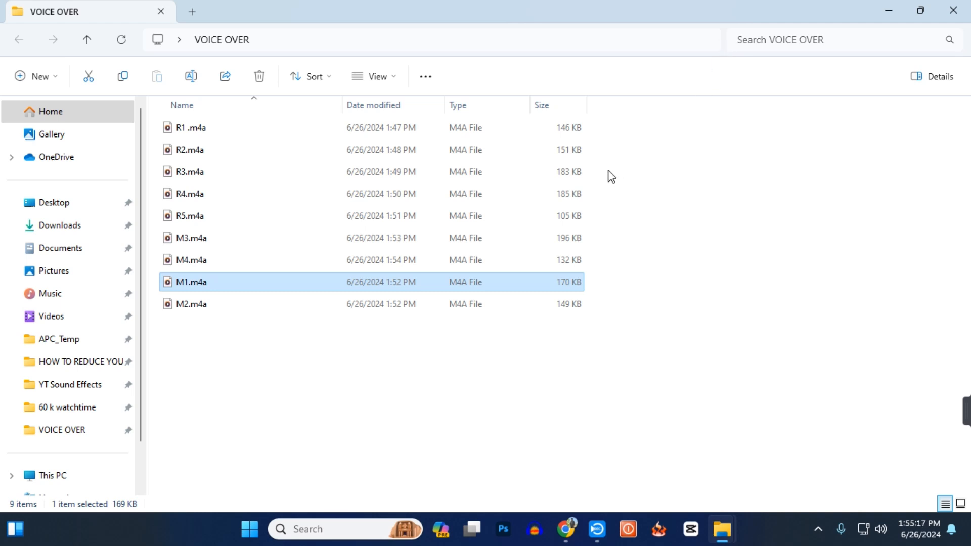
left_click(891, 11)
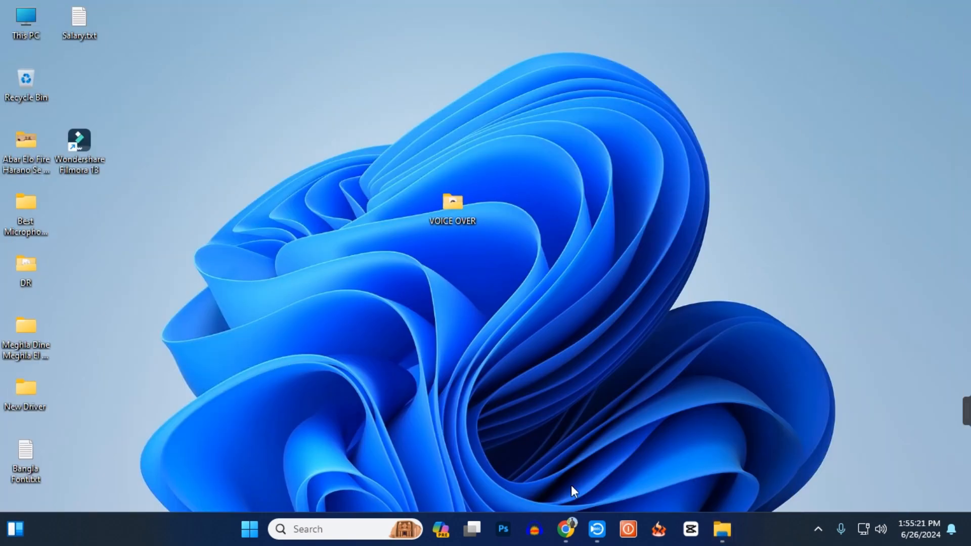
Switch back to Chrome and close the Google search for "bengali ai voice generator free".
left_click(566, 529)
left_click(464, 28)
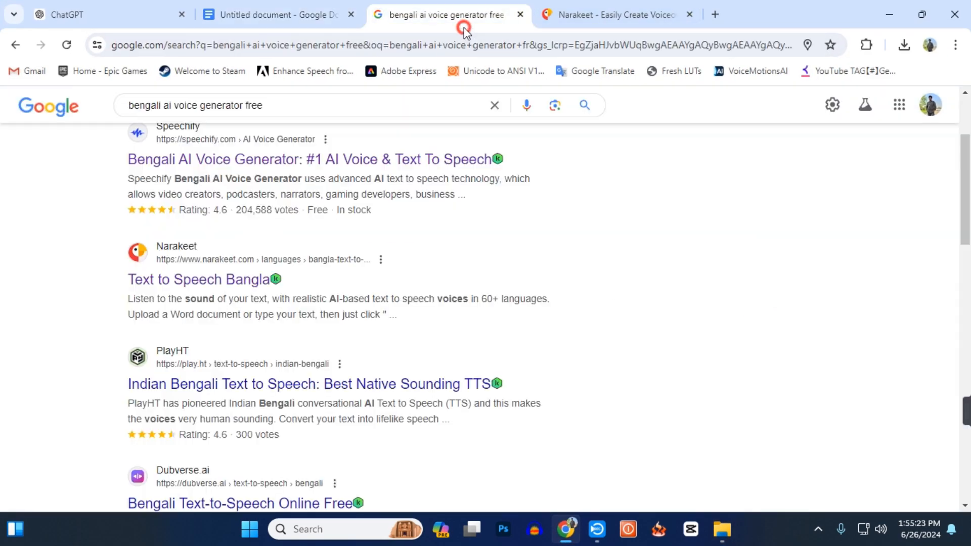
left_click(520, 15)
Open Adobe Express's free animation maker in a new tab and sign in with the Google account.
left_click(546, 15)
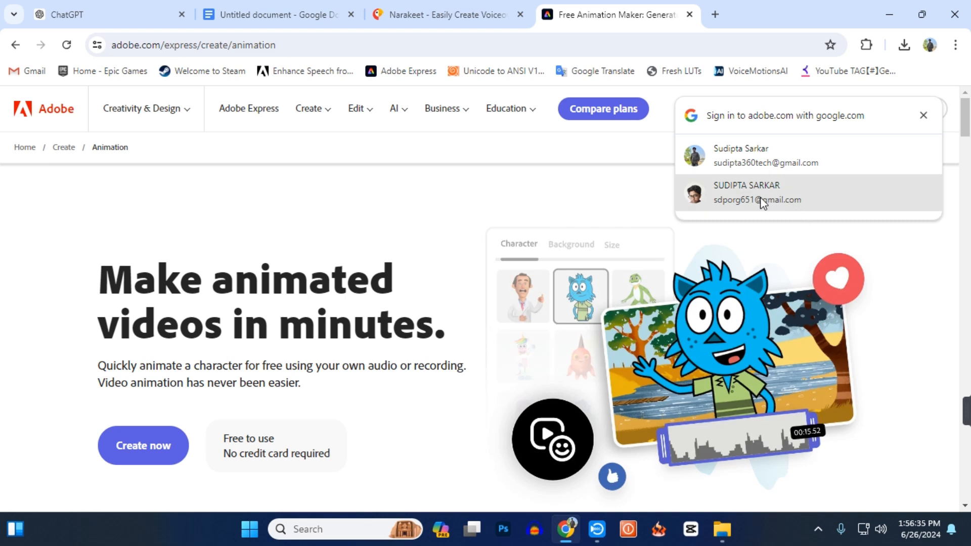
left_click(783, 204)
left_click(814, 199)
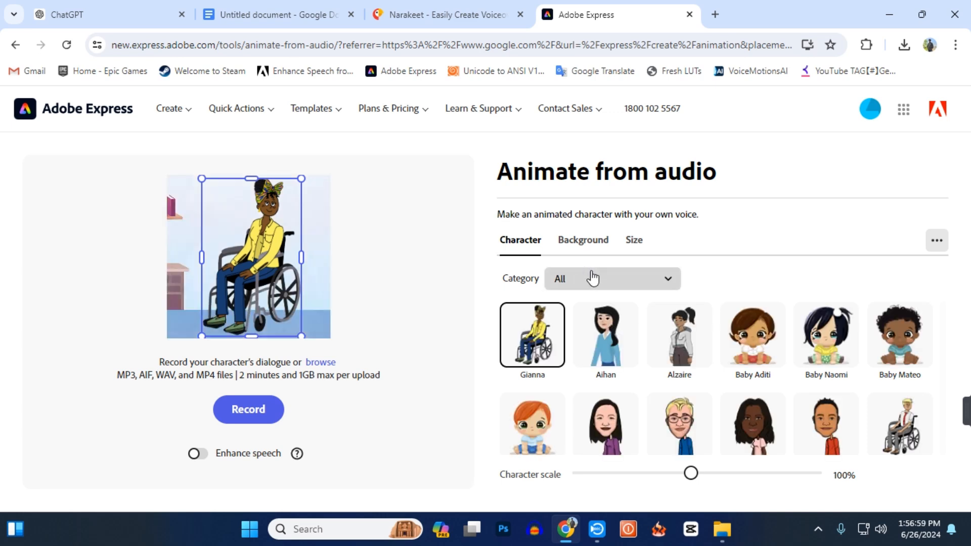
Check the opening of the Google Docs story and choose Vince as the character in Adobe Express's Animate from audio tool.
left_click(287, 12)
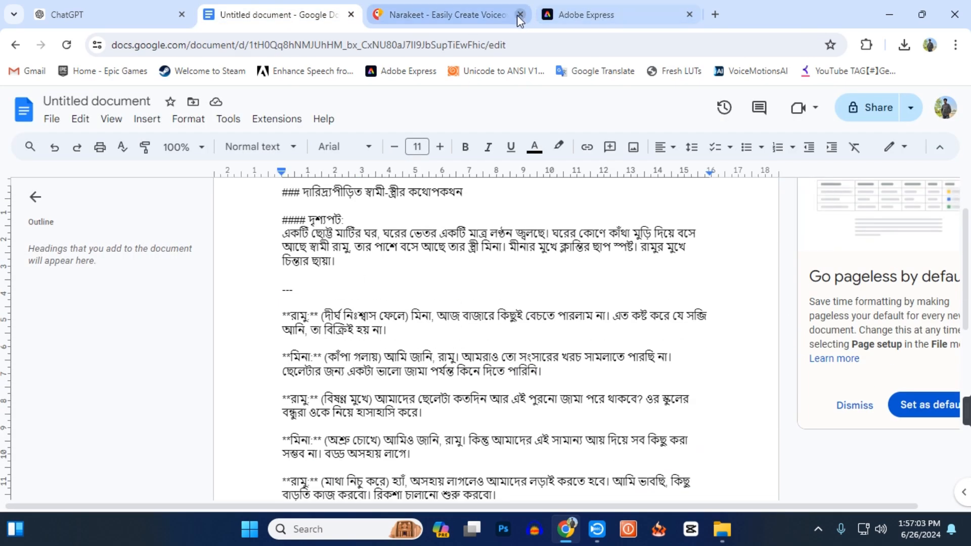
left_click(597, 12)
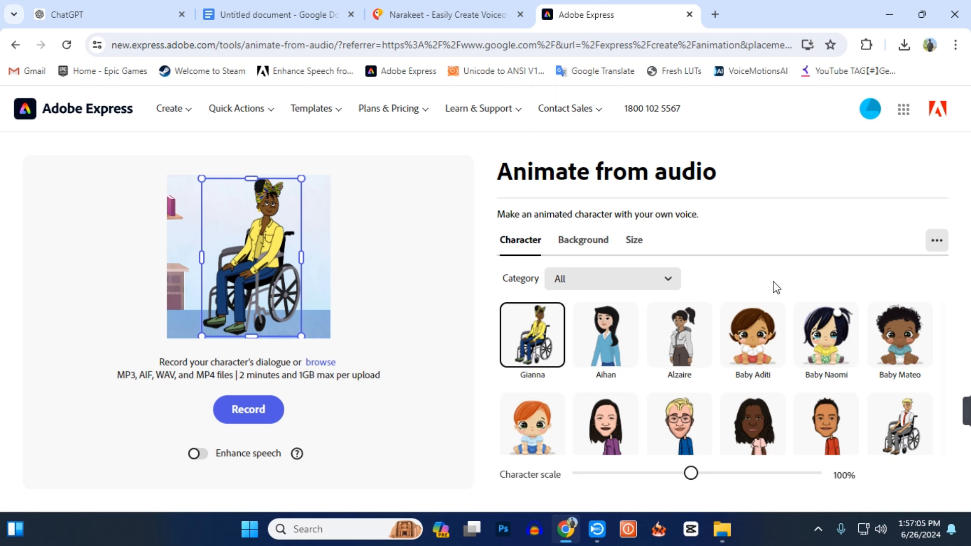
left_click(635, 288)
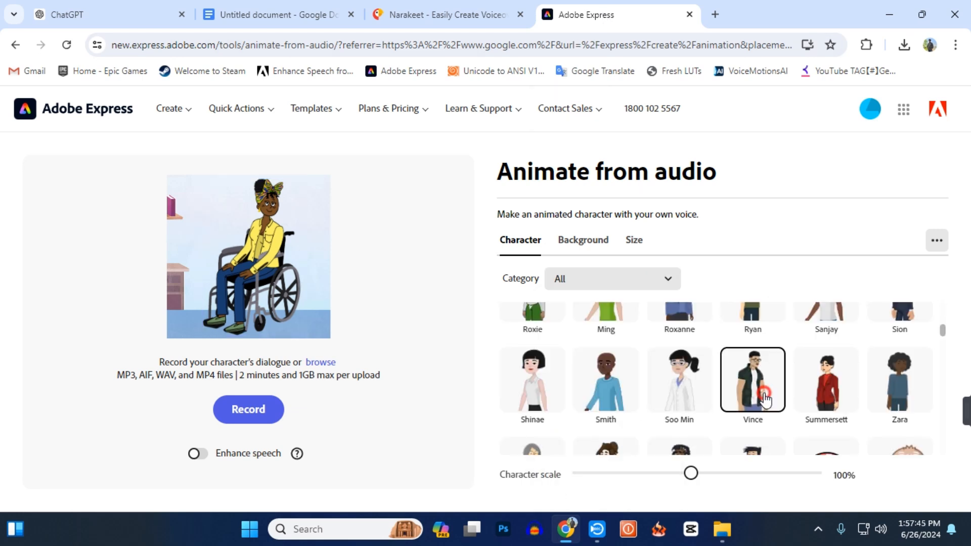
left_click(765, 397)
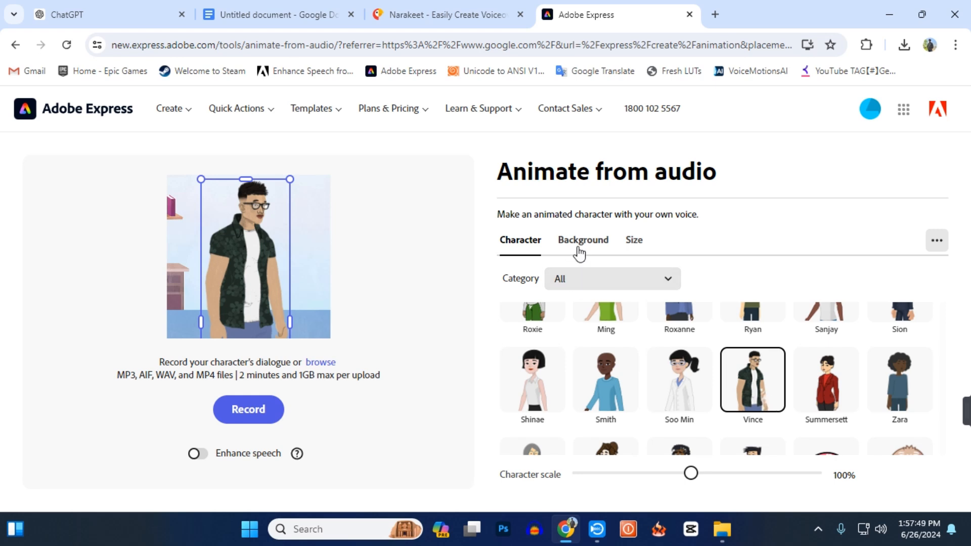
Give the animation a custom green background, #23FF00, and resize it to Instagram Story/Reels, 9:16.
left_click(584, 241)
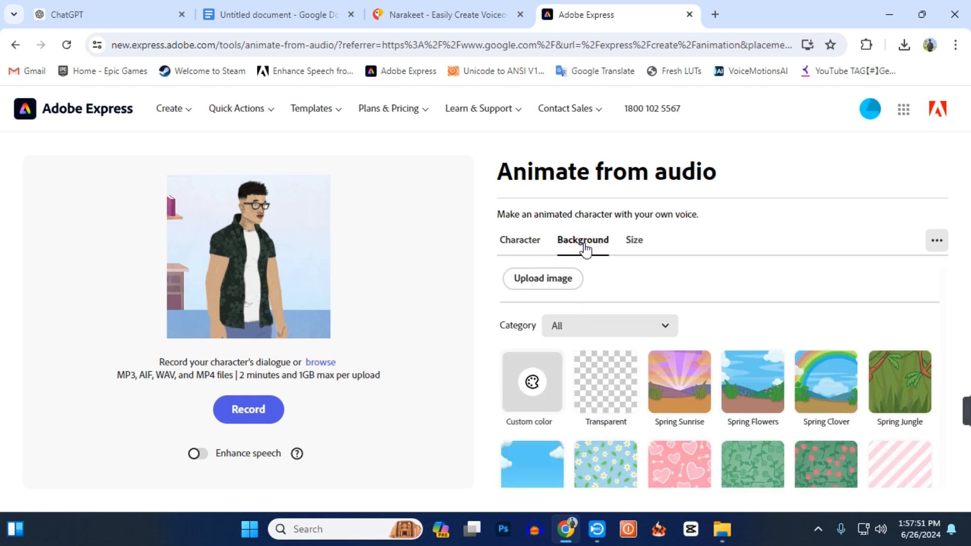
scroll(610, 334, "down", 2)
left_click(609, 331)
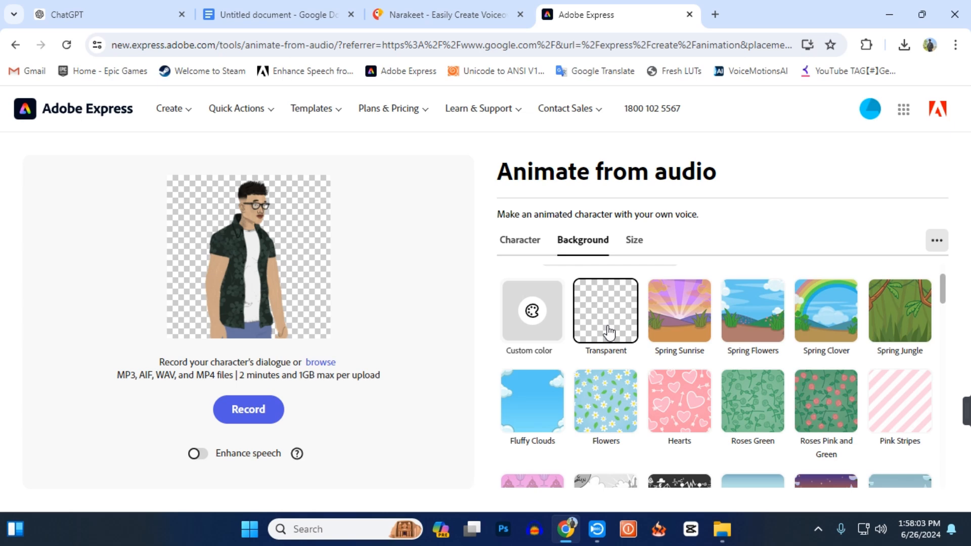
left_click(549, 338)
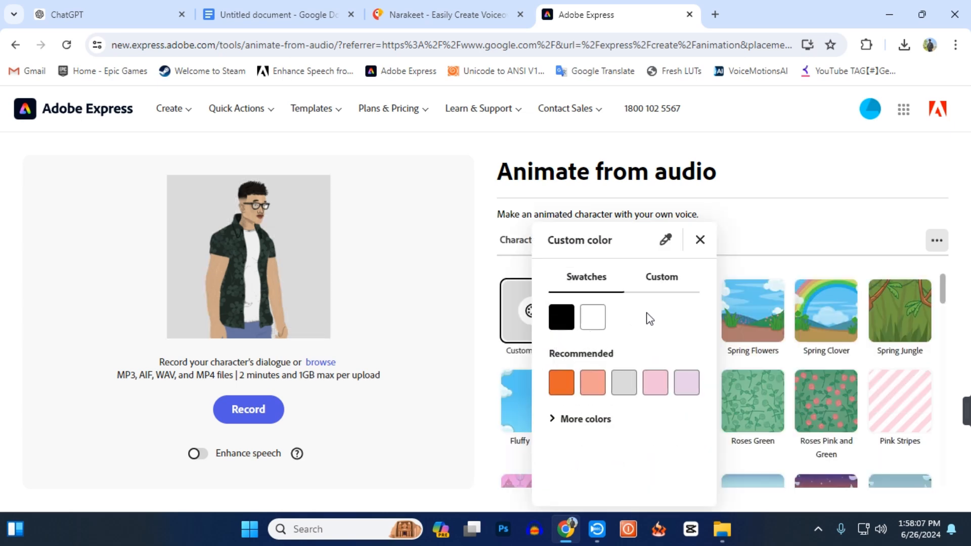
left_click(672, 279)
left_click(596, 314)
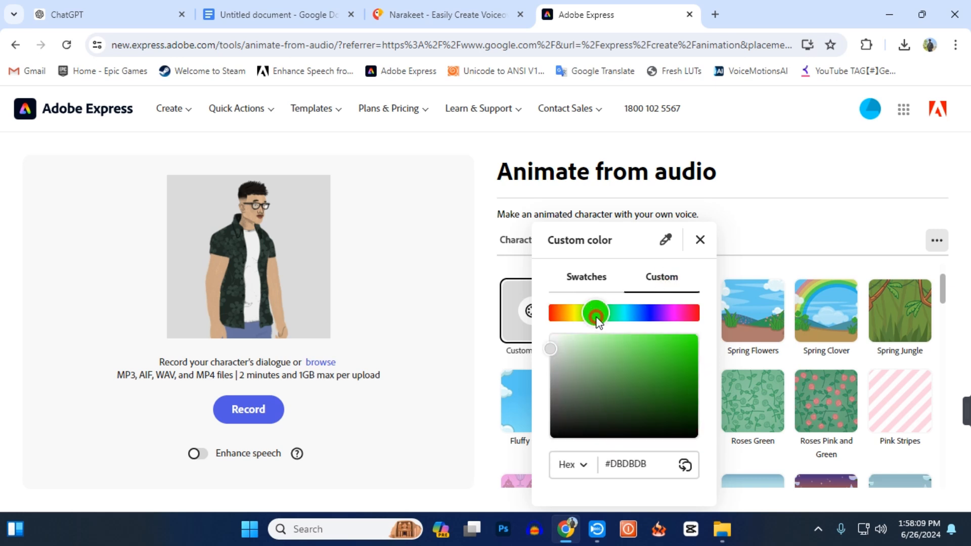
left_click_drag(639, 358, 712, 323)
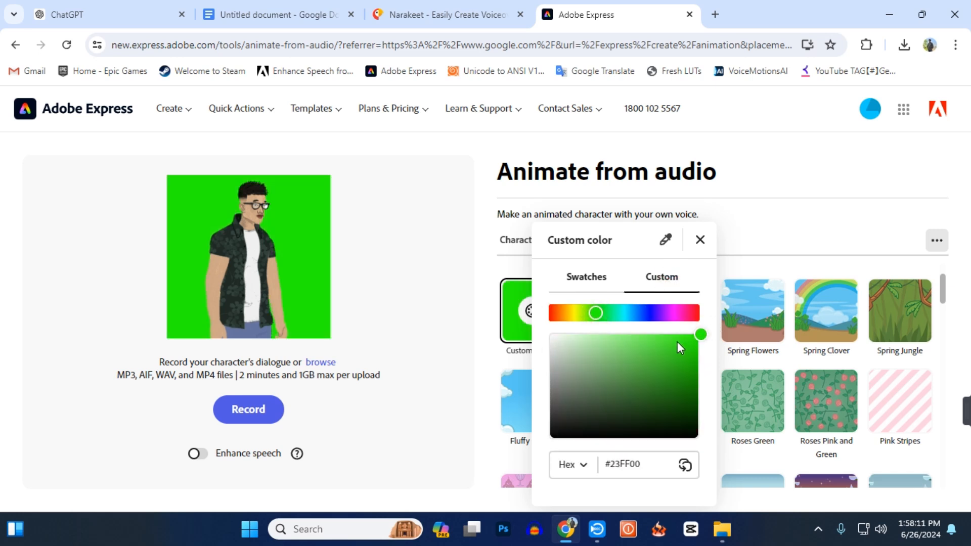
left_click(701, 244)
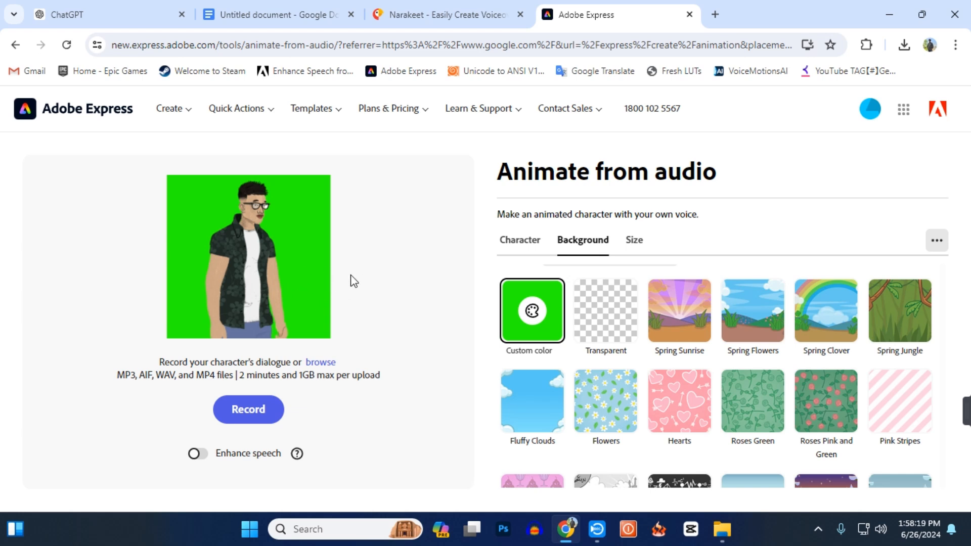
left_click(637, 244)
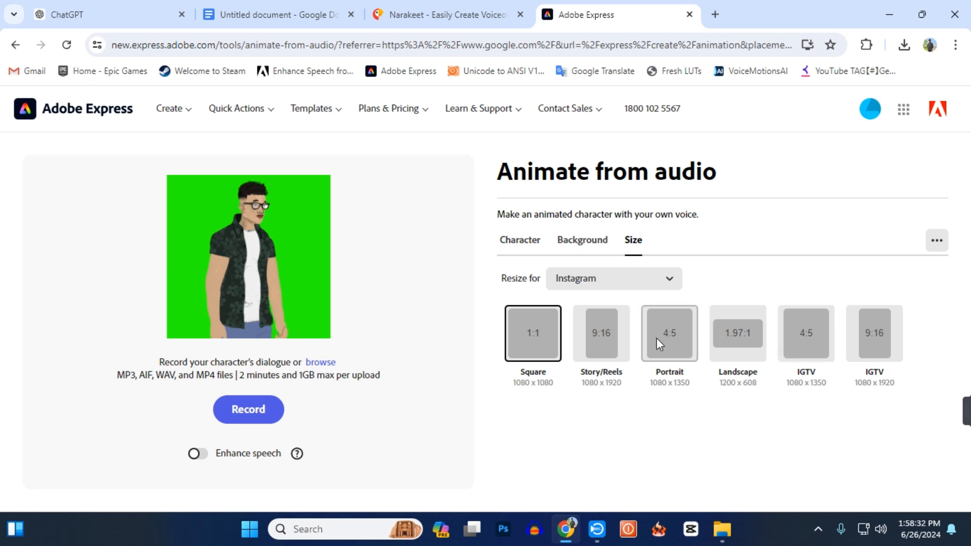
left_click(616, 341)
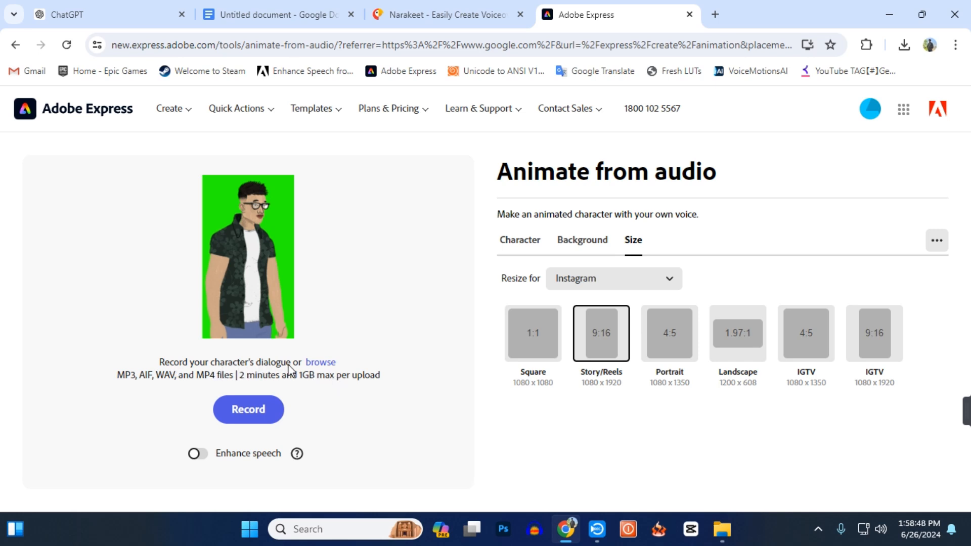
Upload "R1 .m4a" from the VOICE OVER folder on the Desktop as the character's dialogue and check the matching line in the story.
left_click(318, 365)
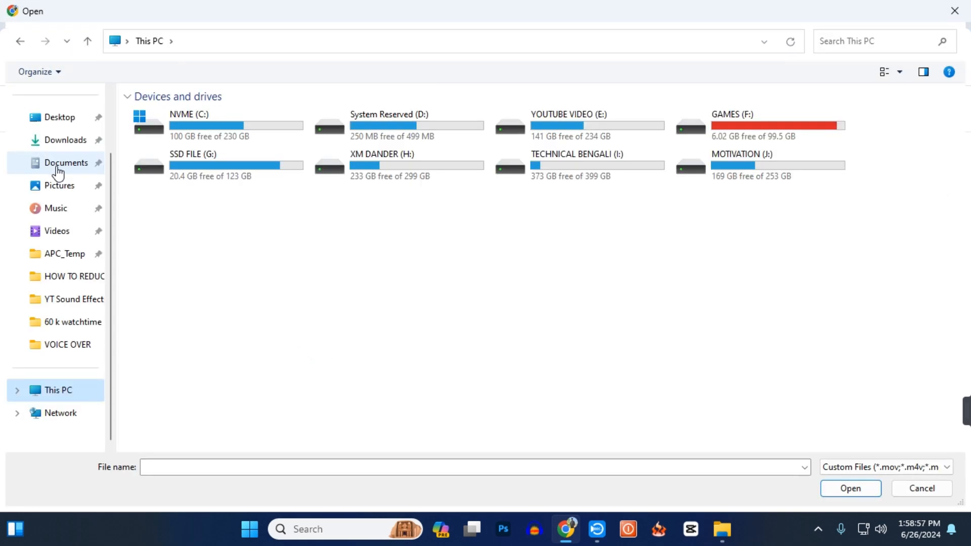
left_click(59, 117)
double_click(554, 142)
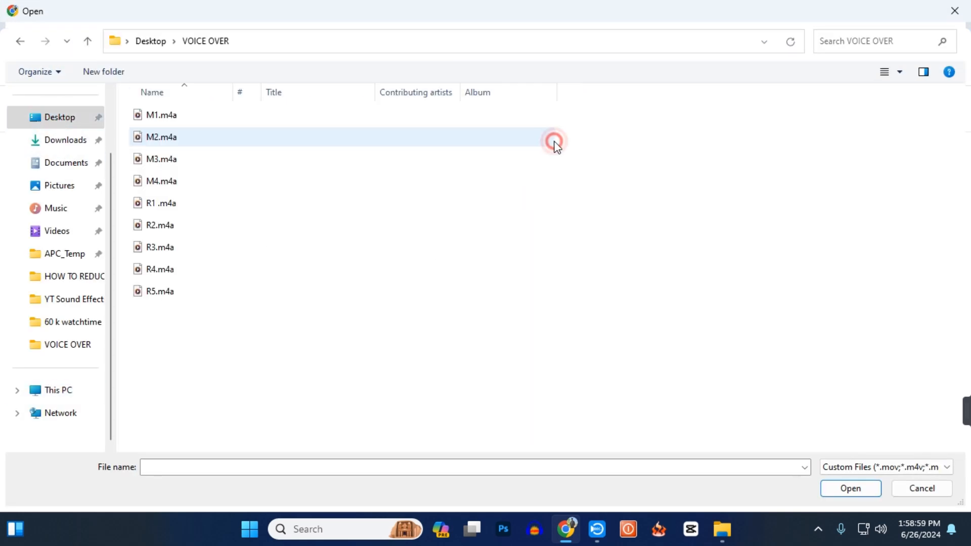
left_click(196, 209)
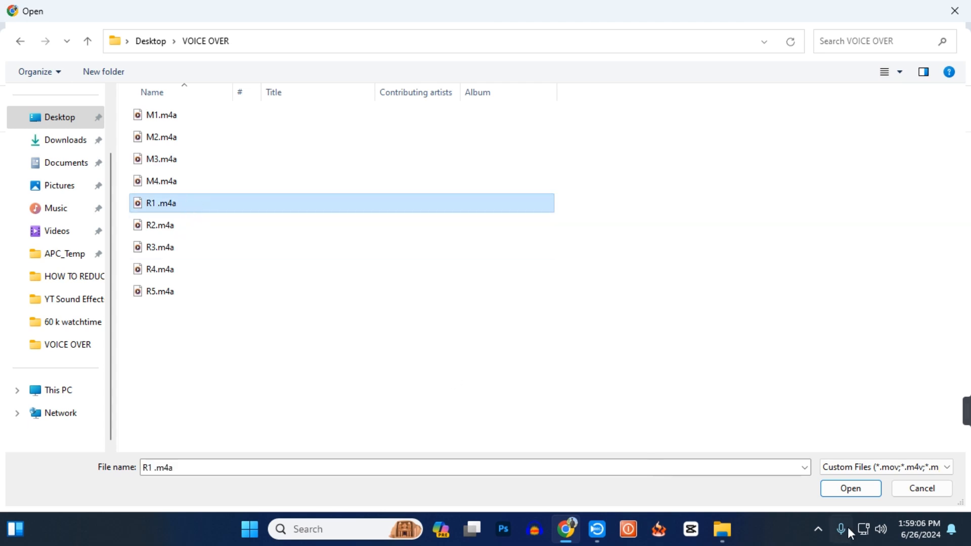
left_click(854, 488)
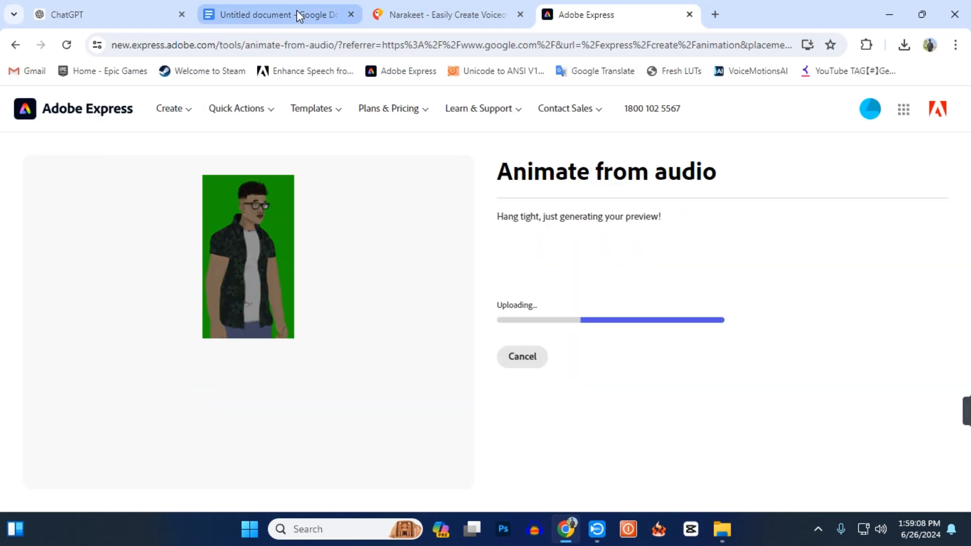
left_click(296, 12)
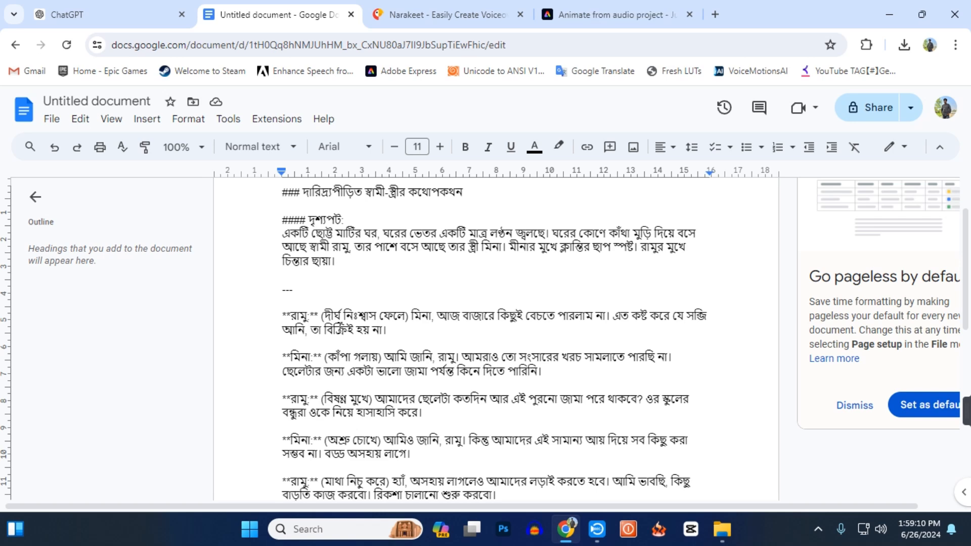
left_click(574, 4)
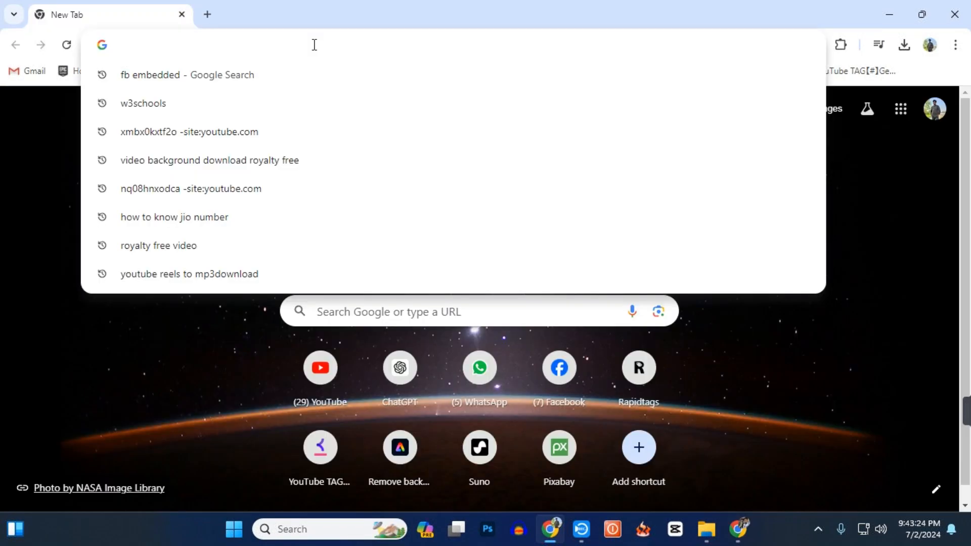
Search Google for "adobe cartoon maker".
type("ad")
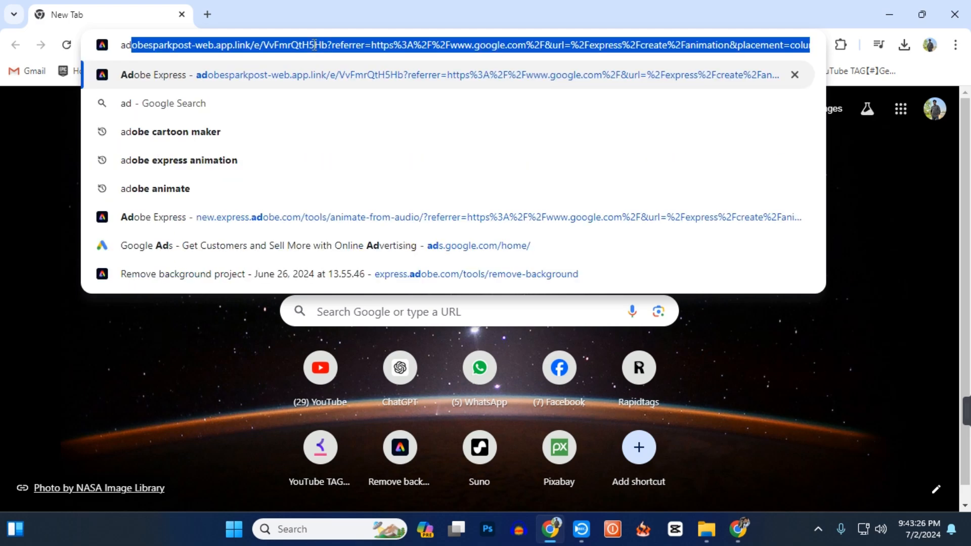
type("obe")
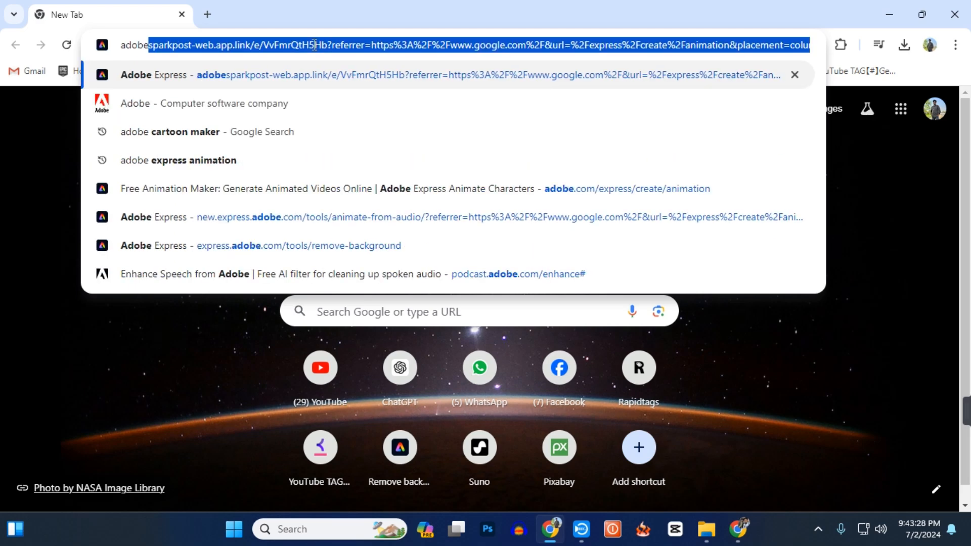
key("Delete")
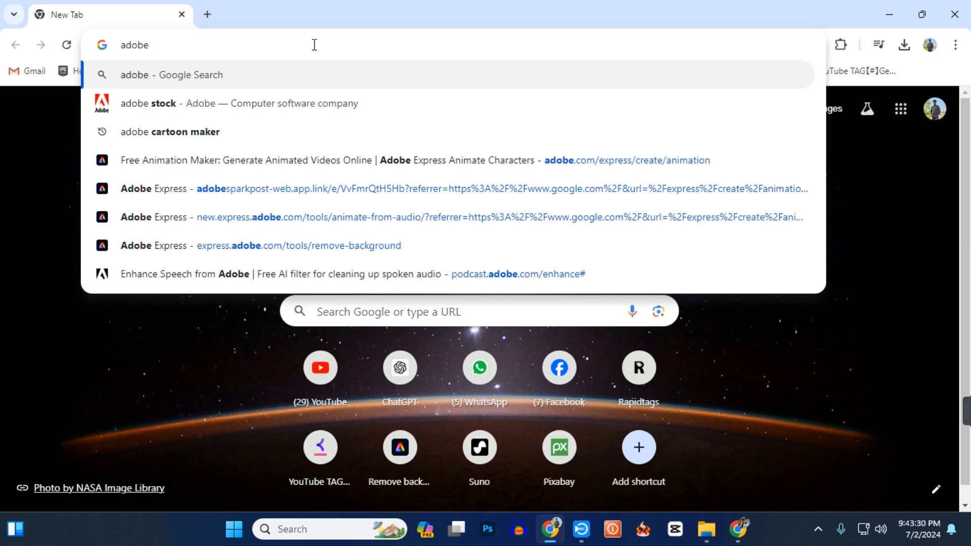
left_click(250, 136)
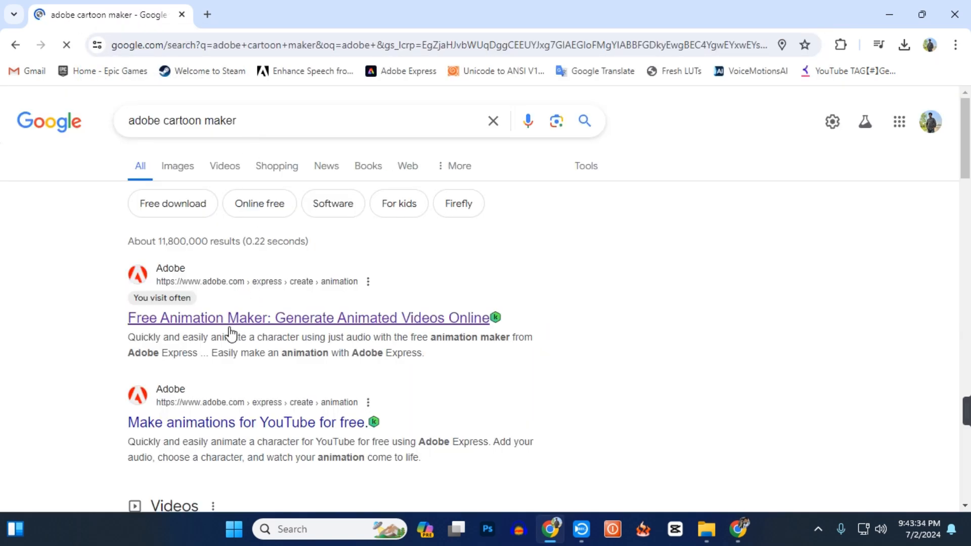
Open Adobe's Free Animation Maker page from the search results and start creating an animation.
left_click(257, 324)
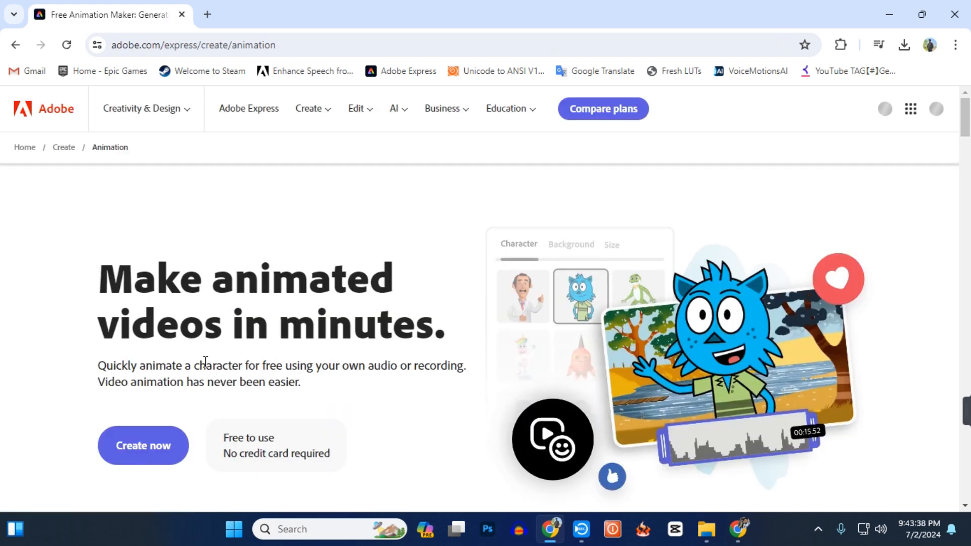
scroll(208, 357, "down", 3)
left_click(143, 304)
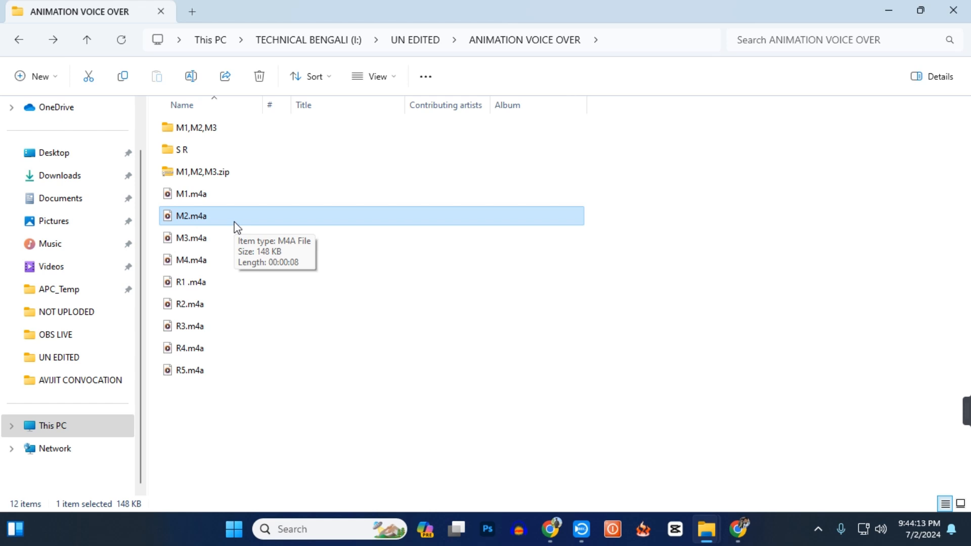
Search Google for "mp4a to mp3" and open CloudConvert's M4A to MP3 Converter.
left_click(884, 10)
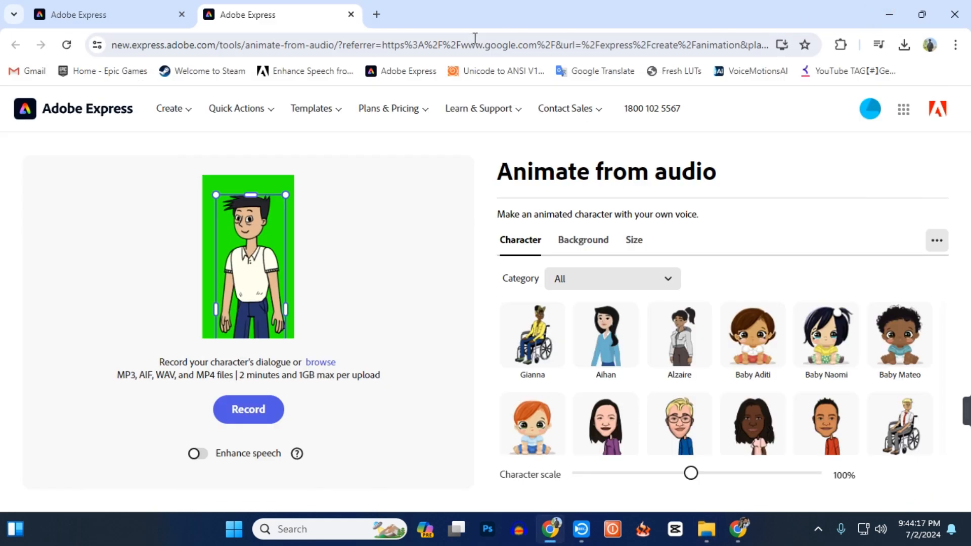
left_click(381, 15)
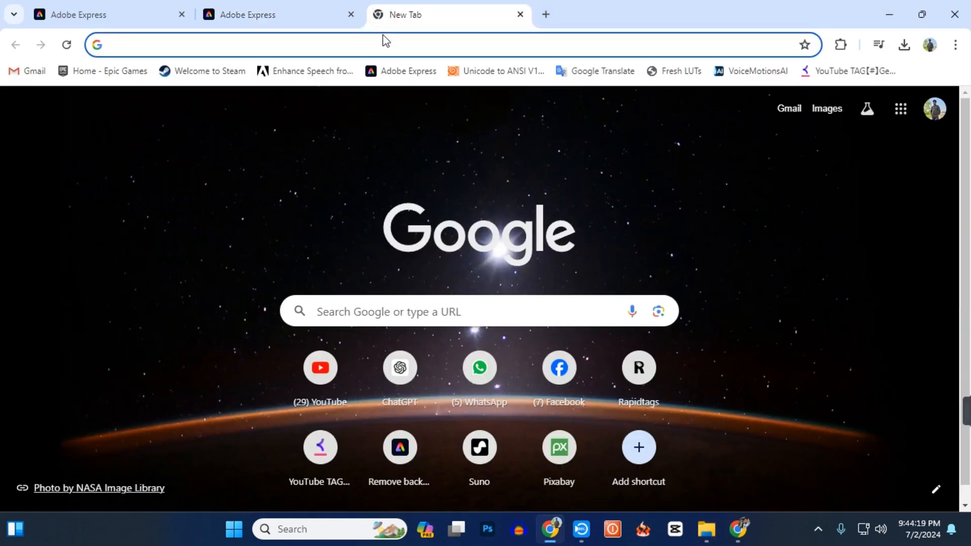
type("mp")
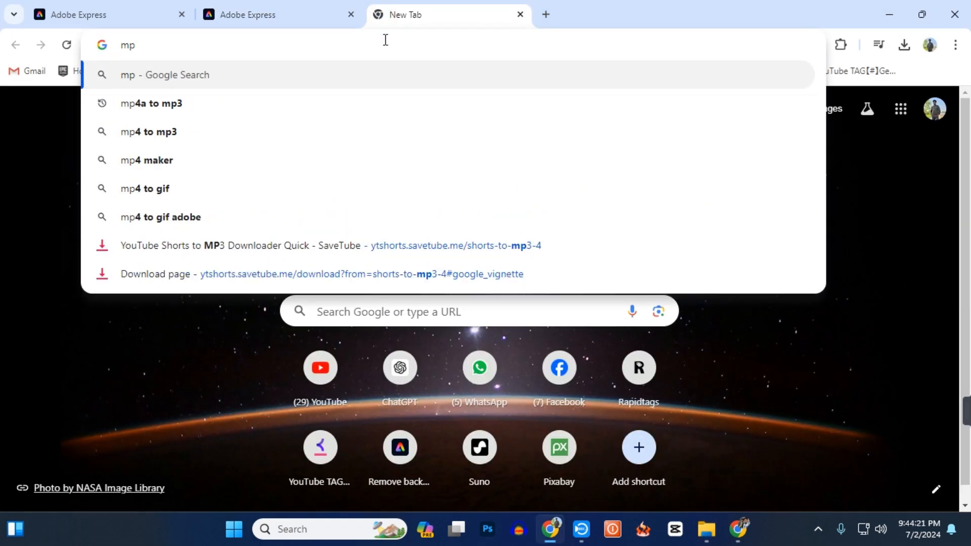
type("4a")
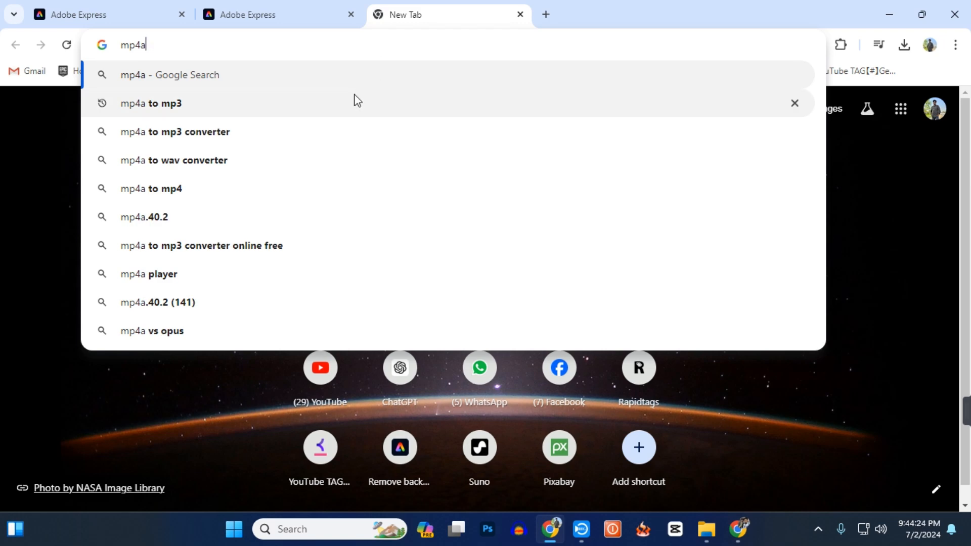
left_click(355, 99)
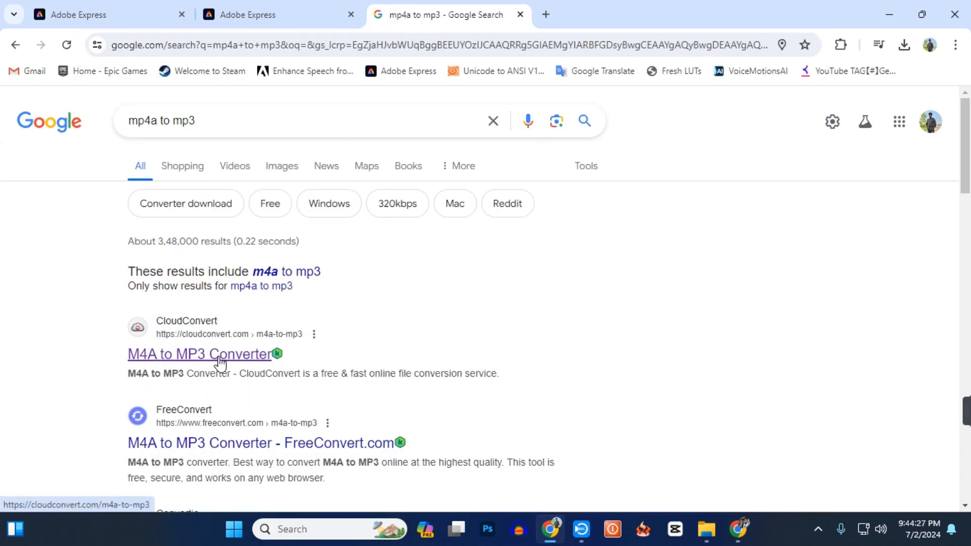
left_click(216, 361)
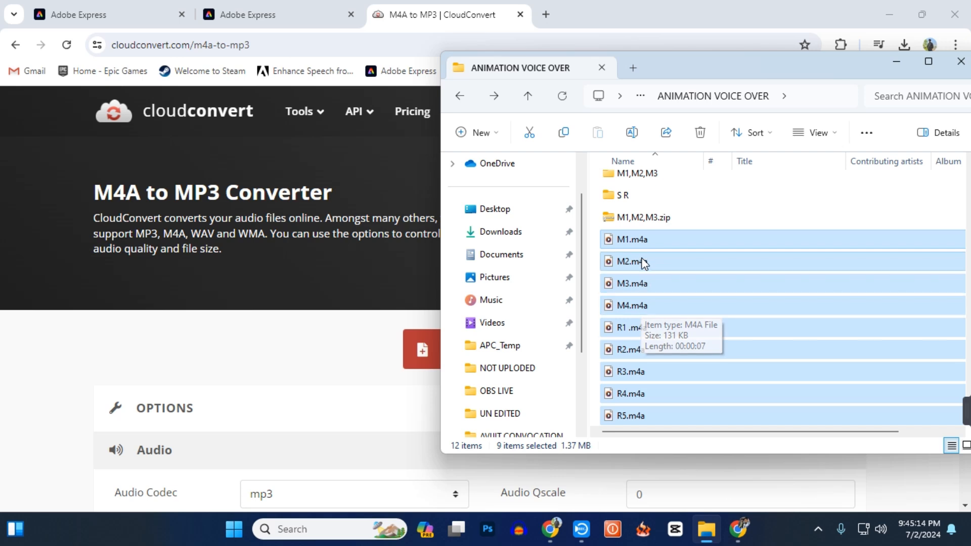
Add M1 to M4 and R1 to R5 from the ANIMATION VOICE OVER folder to CloudConvert and convert them to MP3.
left_click_drag(638, 261, 386, 378)
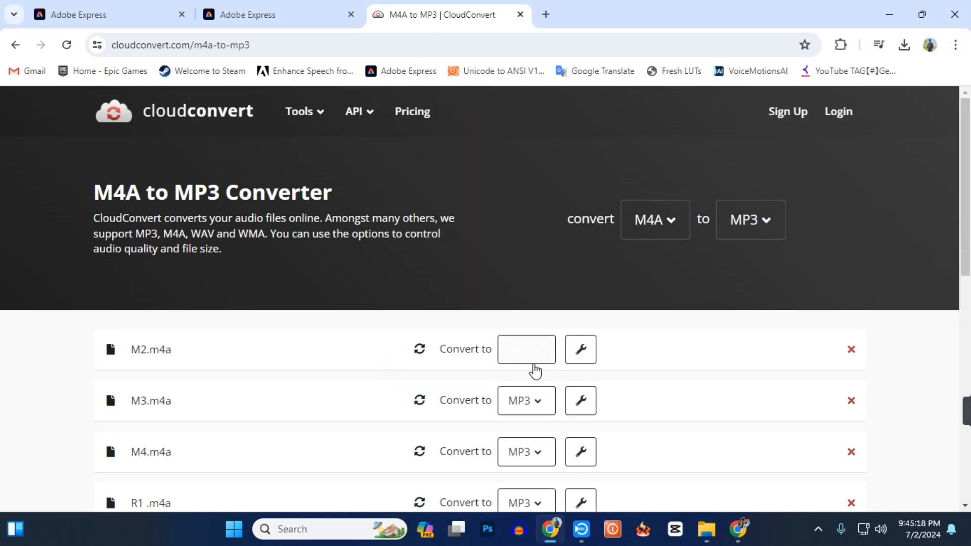
scroll(581, 366, "down", 3)
scroll(582, 365, "down", 4)
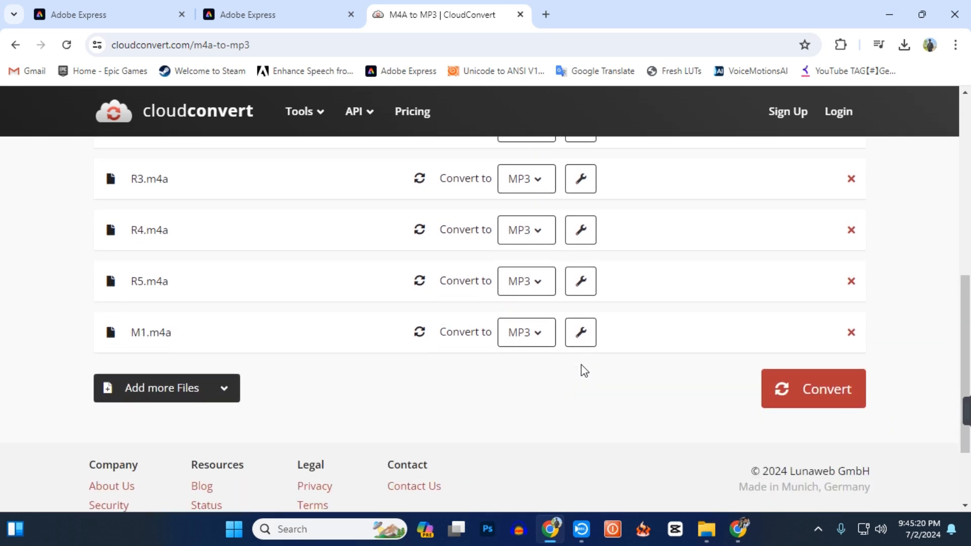
scroll(581, 365, "up", 6)
scroll(581, 373, "down", 4)
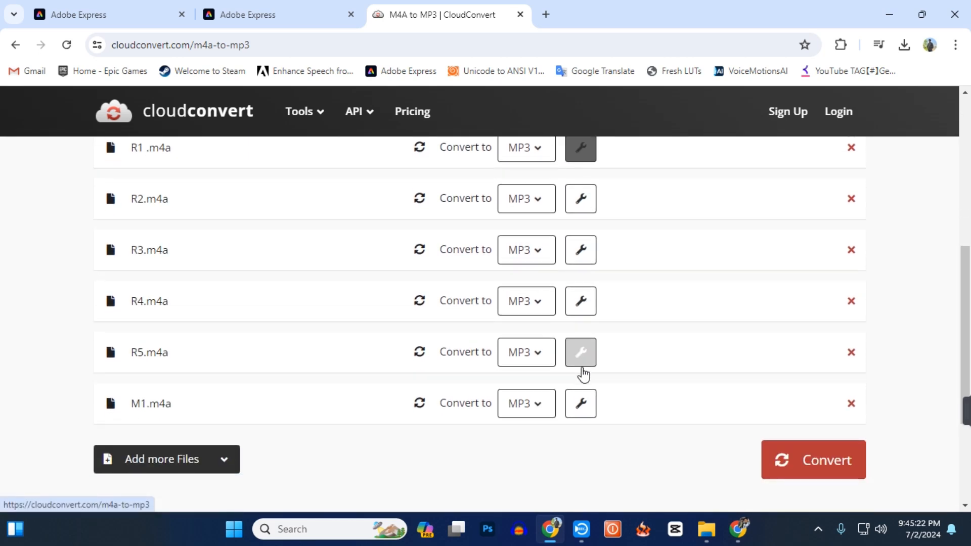
left_click(823, 462)
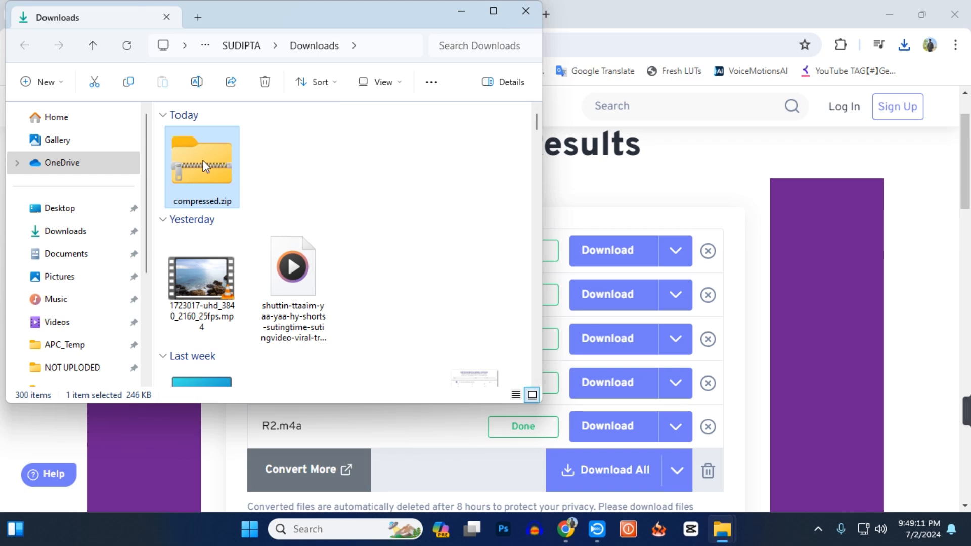
Extract compressed.zip from Downloads into its own "compressed" folder.
right_click(202, 163)
mouse_move(286, 95)
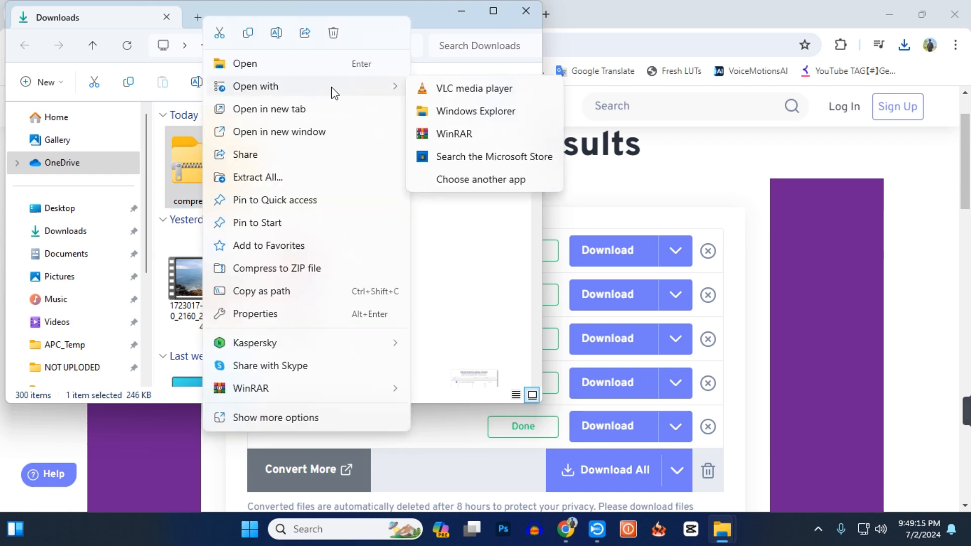
left_click(279, 182)
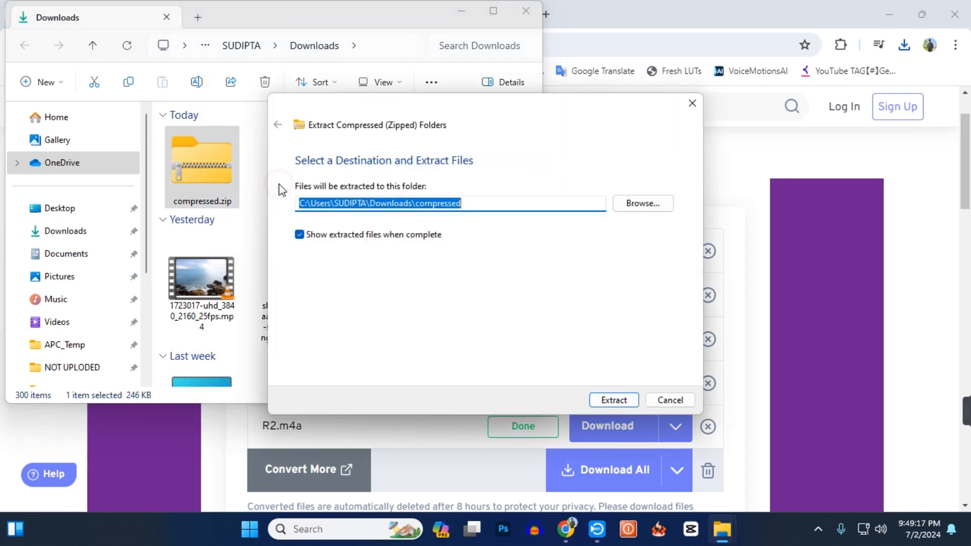
left_click(612, 400)
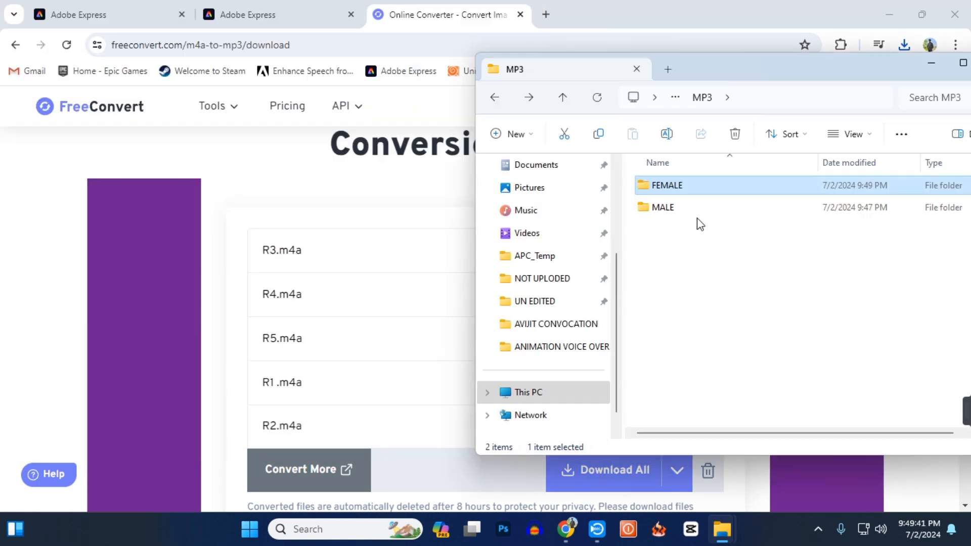
double_click(694, 219)
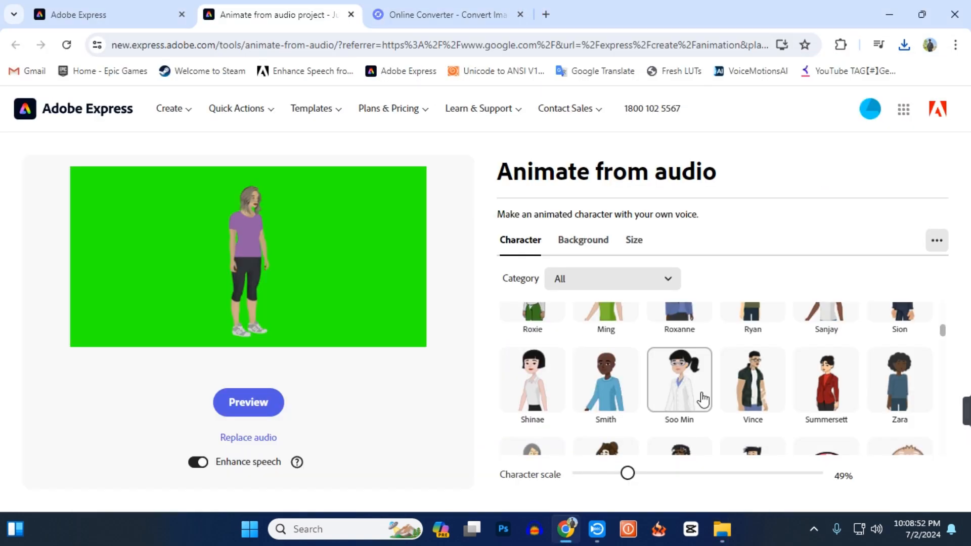
Choose Vince as the character in Adobe Express and replace the audio with M1.mp3 from the MP3 > MALE folder.
left_click(753, 392)
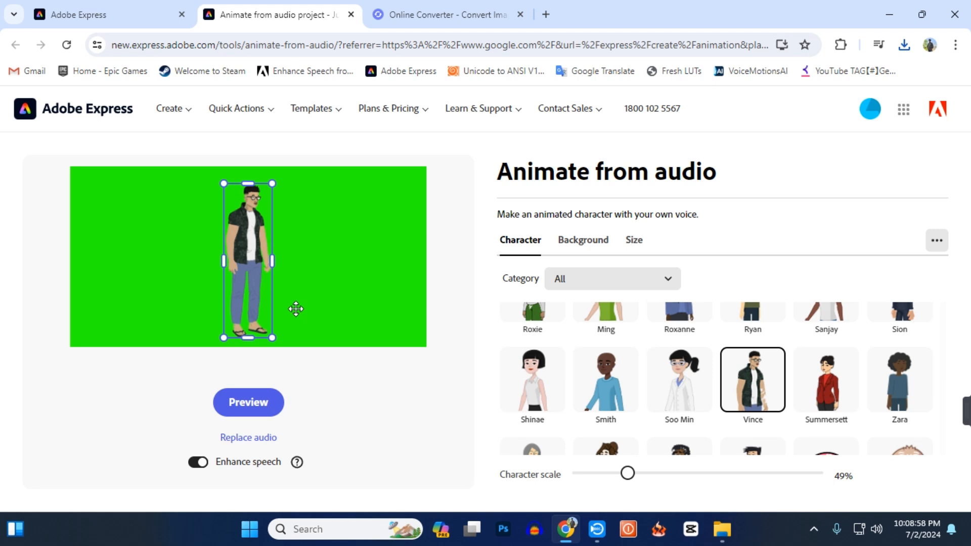
left_click(343, 405)
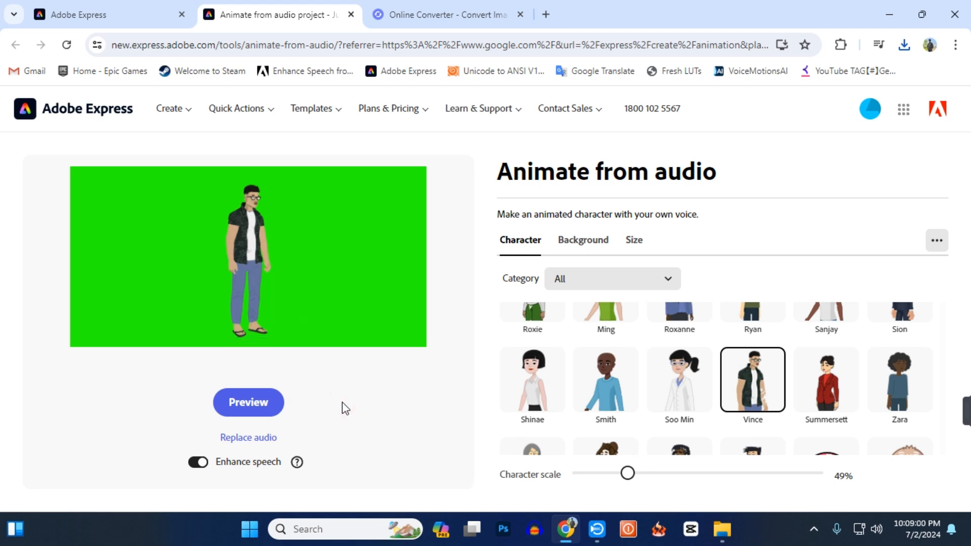
left_click(263, 439)
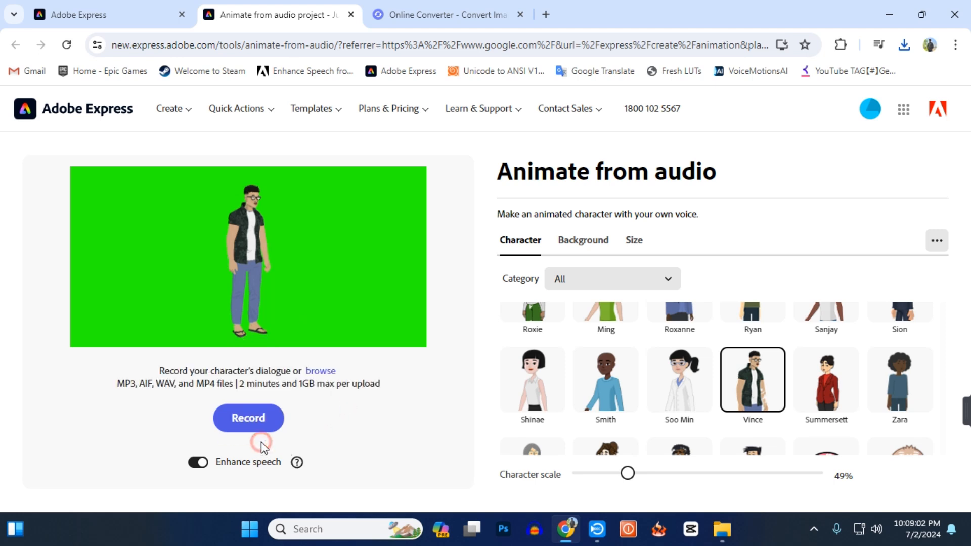
left_click(321, 371)
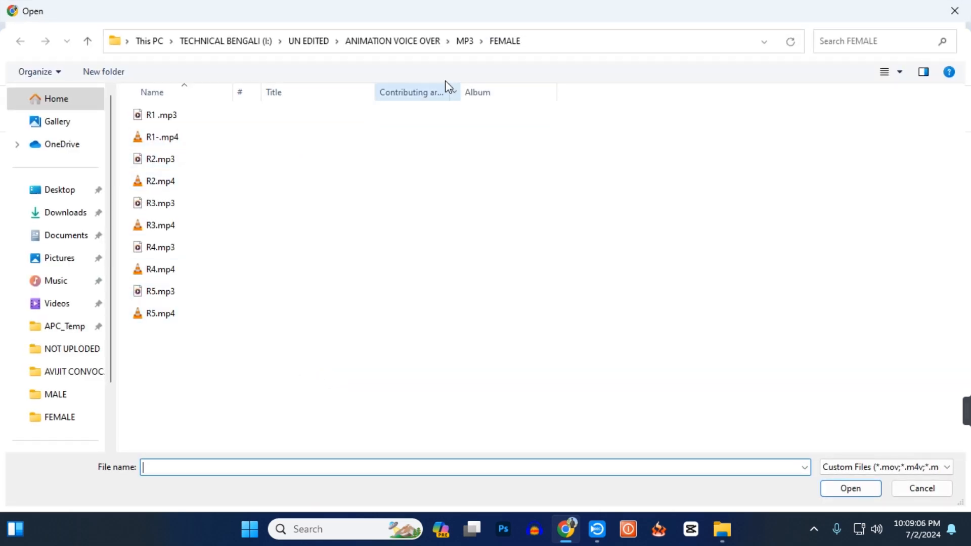
left_click(496, 45)
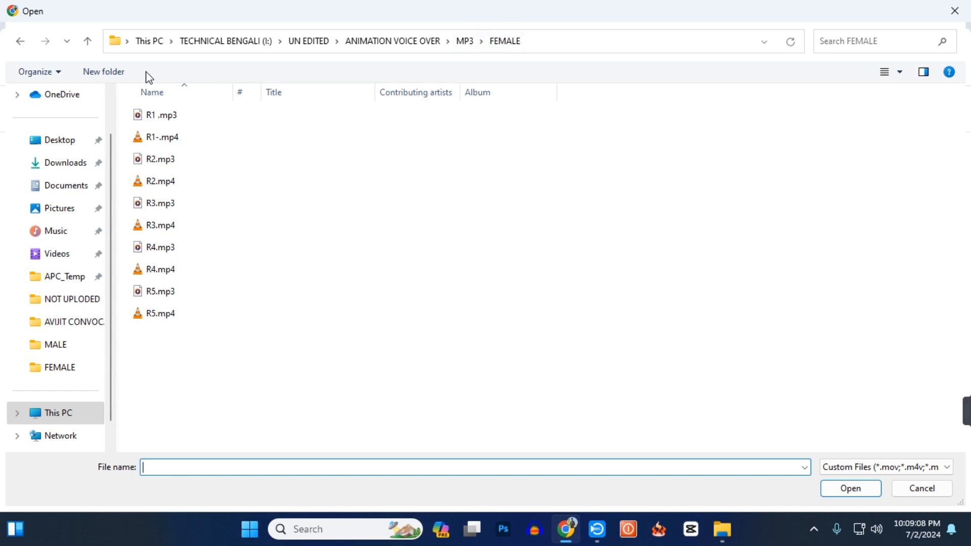
left_click(464, 43)
double_click(174, 144)
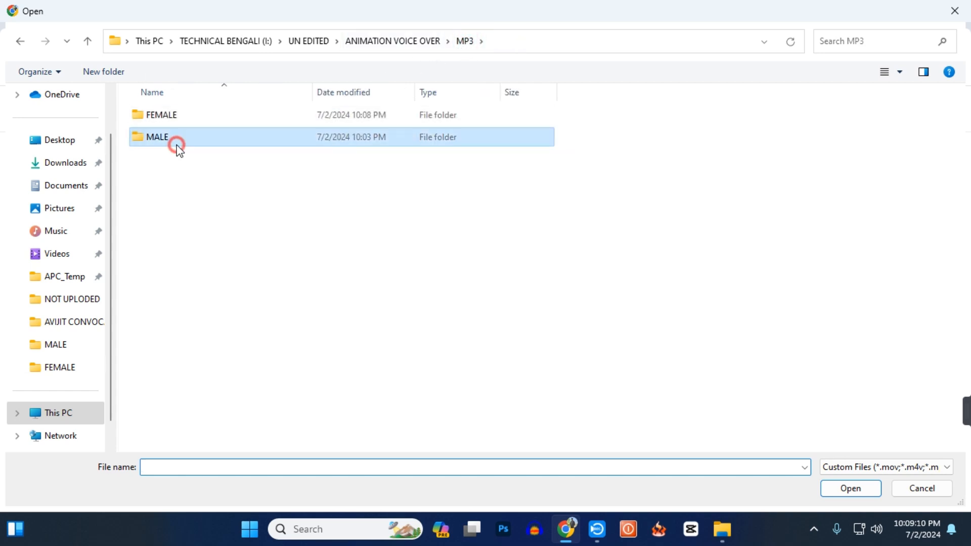
double_click(190, 123)
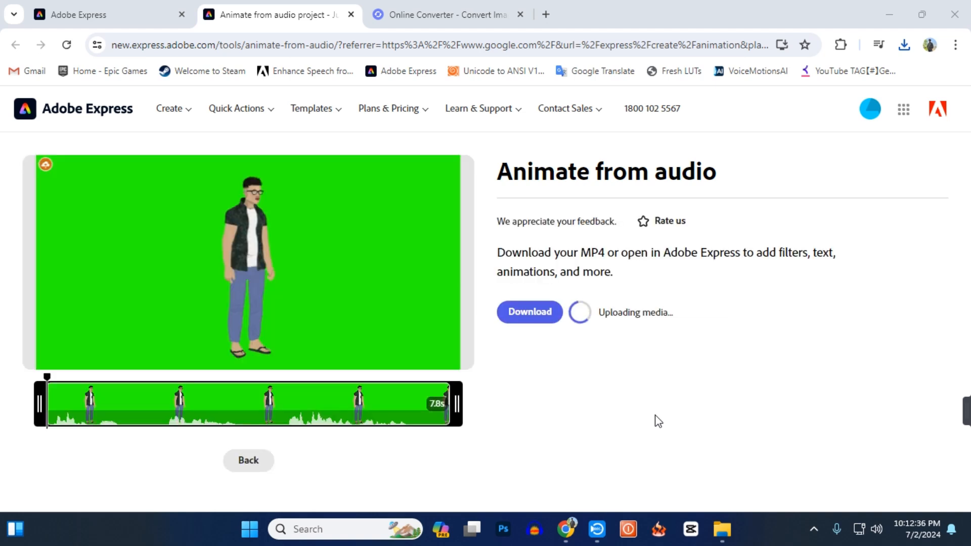
Download the finished Vince animation as M4.mp4 and show it in the Downloads folder.
left_click(544, 315)
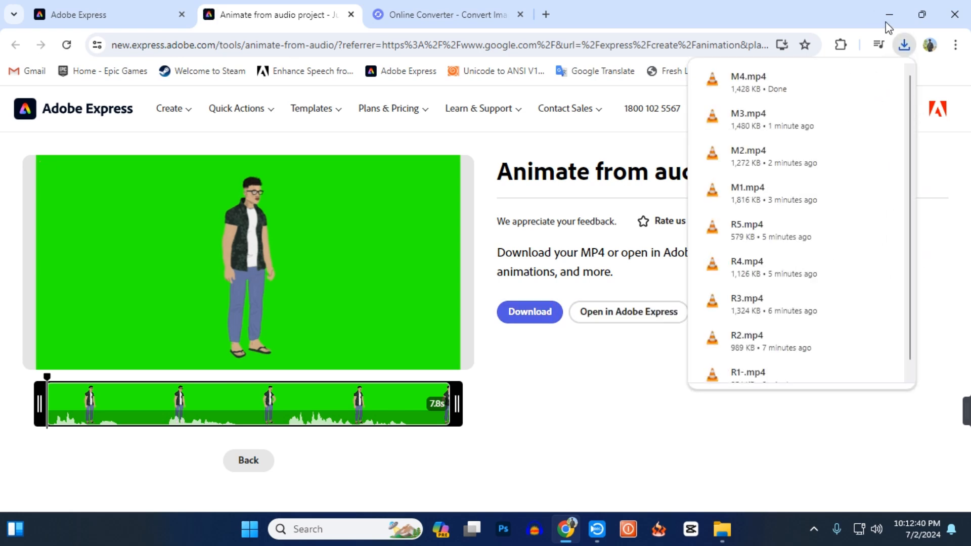
left_click(857, 81)
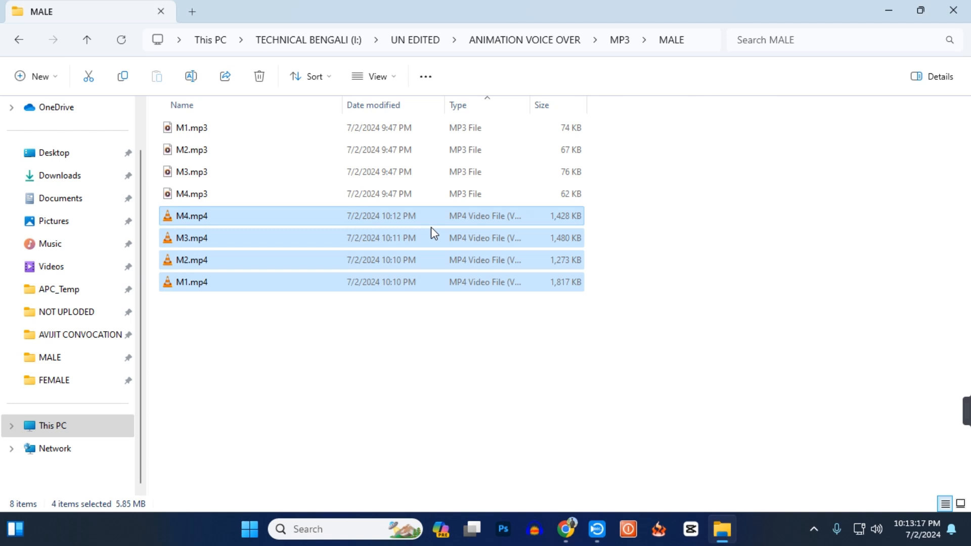
Play M4.mp4 from the MALE folder and R1-.mp4 from the FEMALE folder to review the animations.
double_click(431, 218)
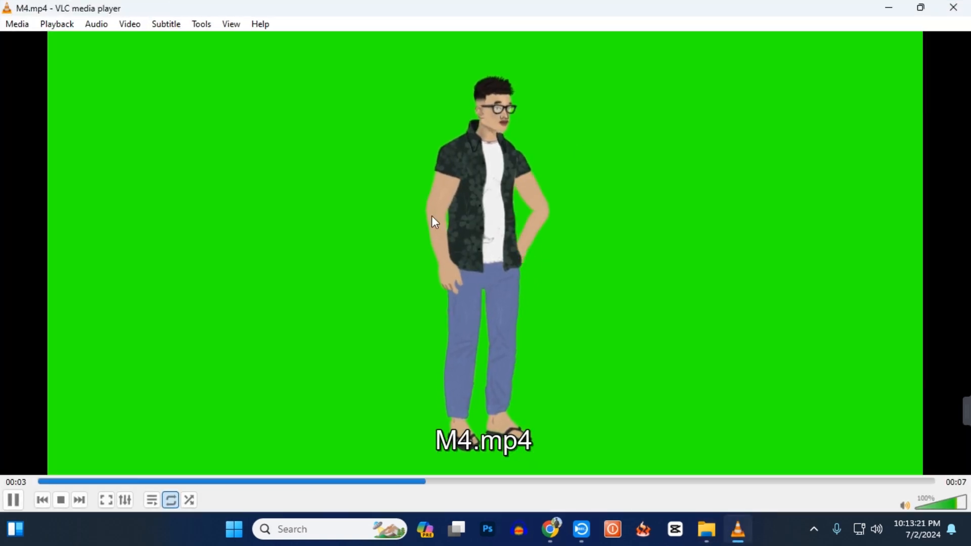
left_click(965, 7)
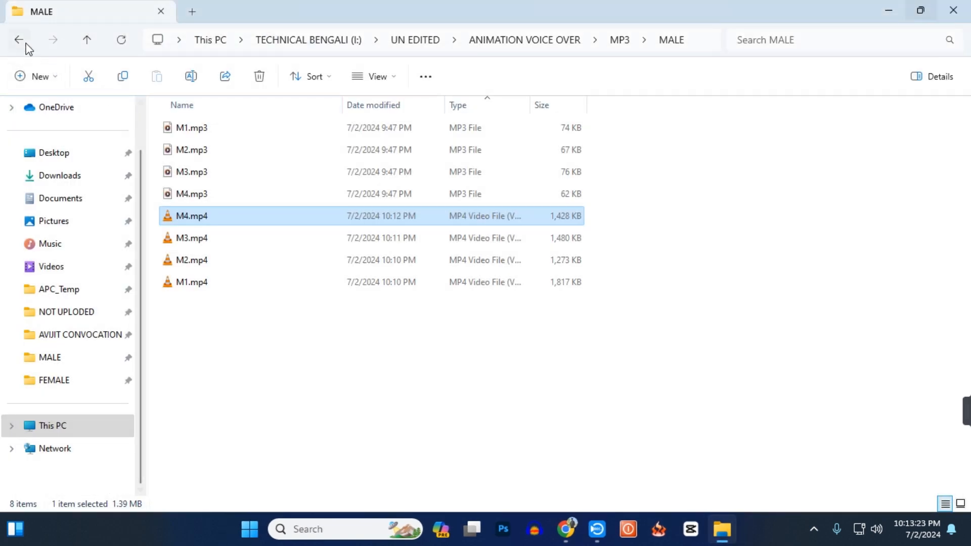
left_click(20, 39)
double_click(216, 130)
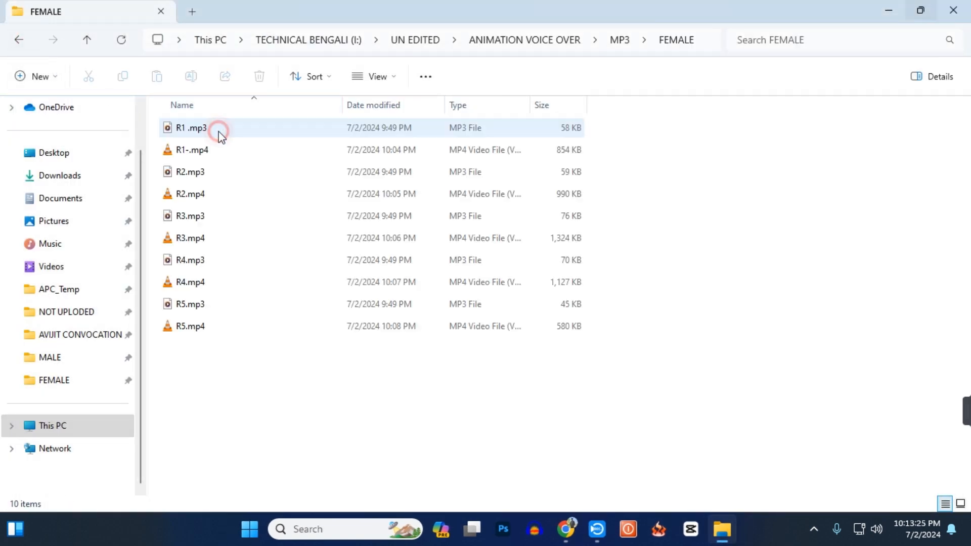
double_click(216, 151)
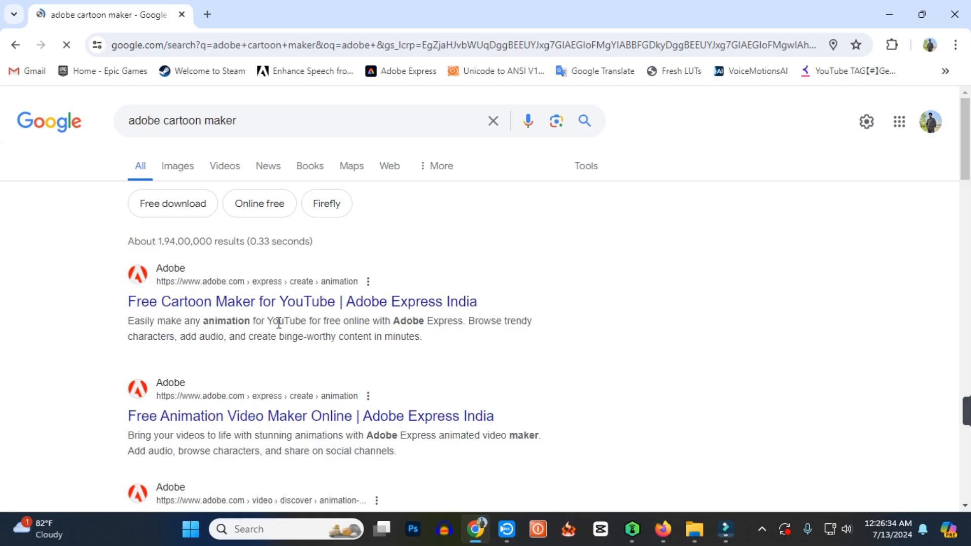
Open the Free Cartoon Maker for YouTube page in the search results and start creating an animation.
left_click(280, 309)
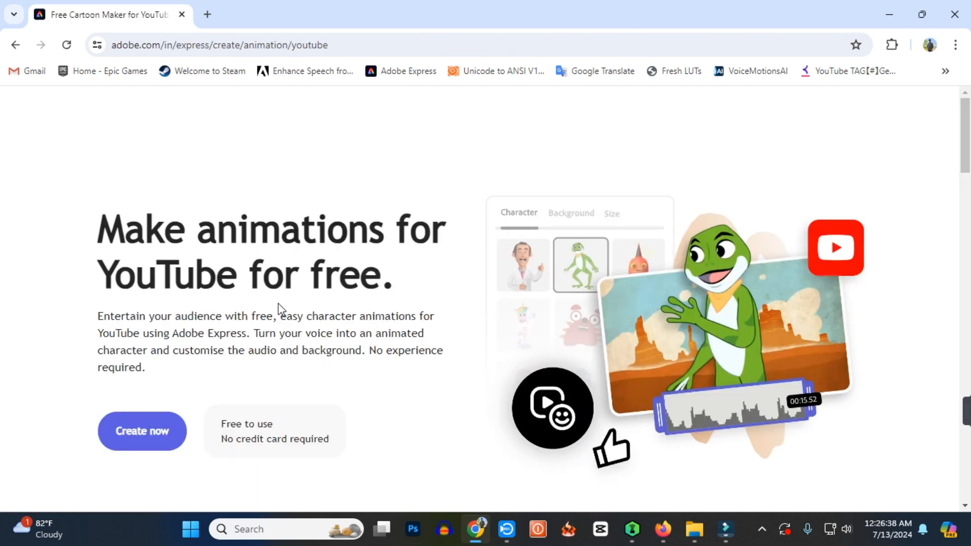
scroll(278, 304, "down", 1)
left_click(177, 392)
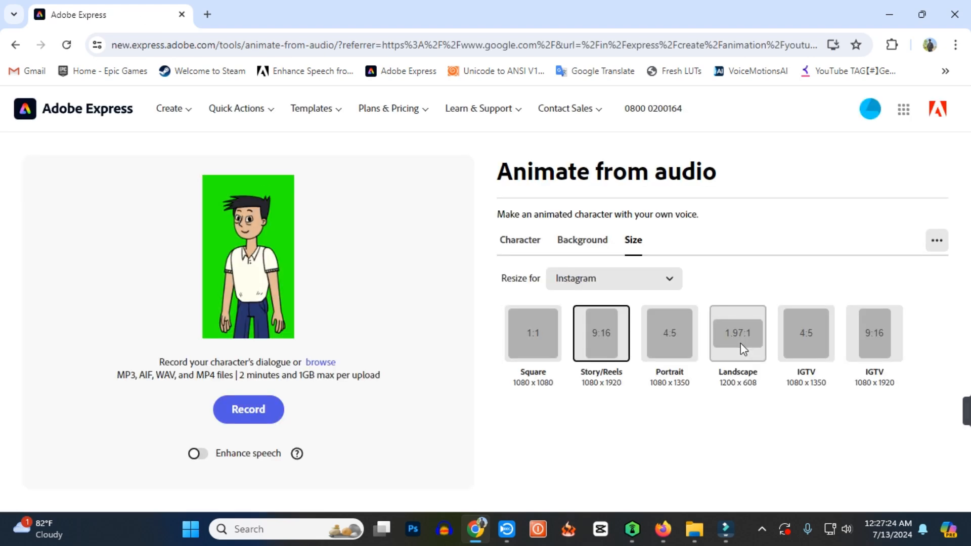
Resize the animation to Instagram Landscape, 1.97:1, choose Alzaire as the character and set the character scale to 45%.
left_click(740, 346)
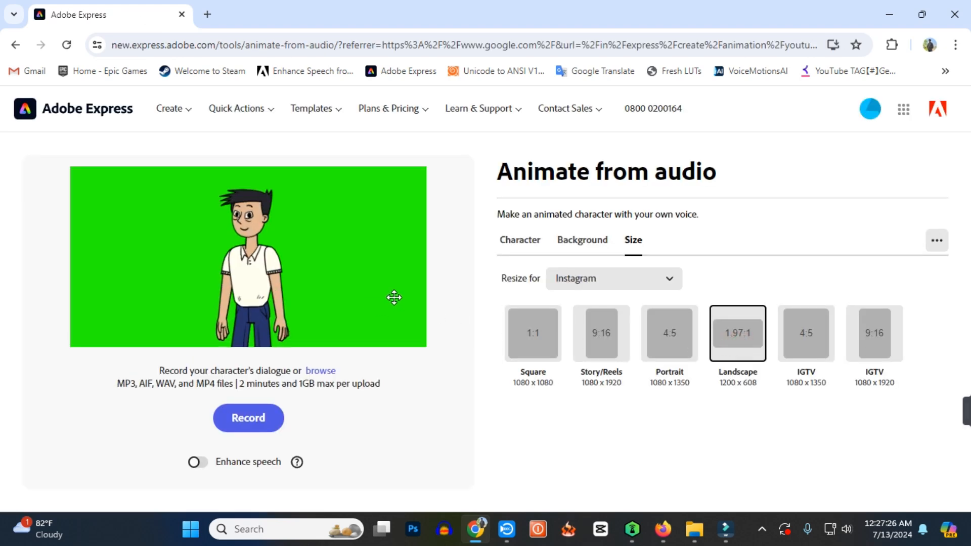
left_click(572, 252)
left_click(516, 244)
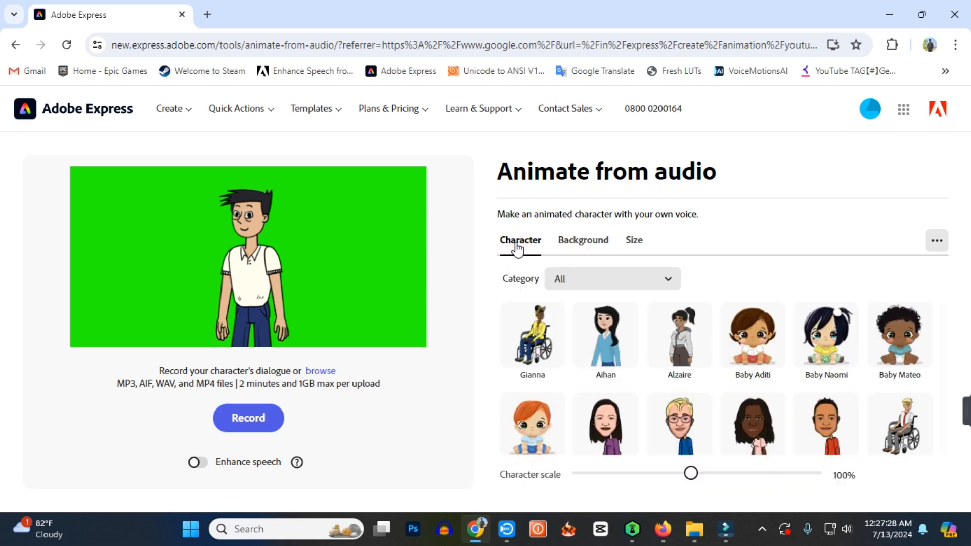
left_click(688, 349)
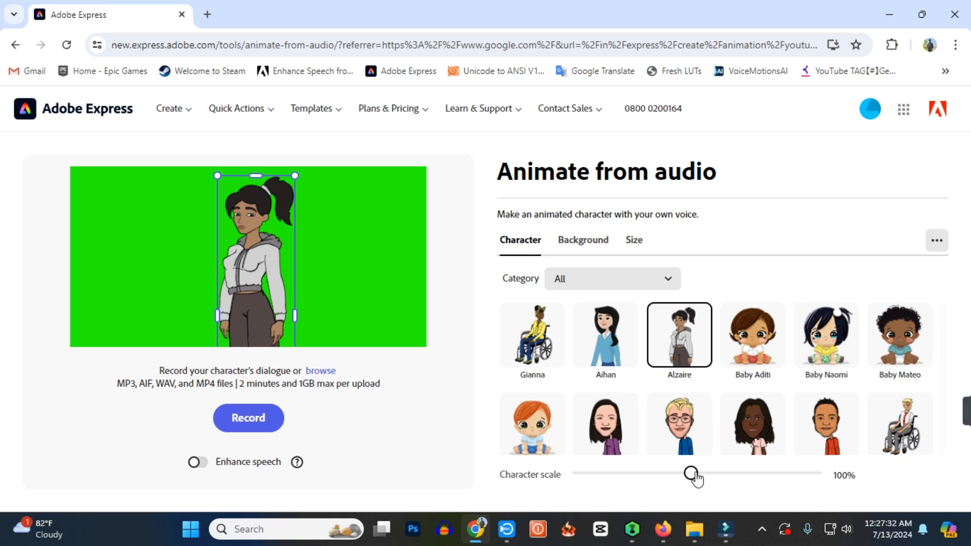
left_click_drag(693, 474, 622, 481)
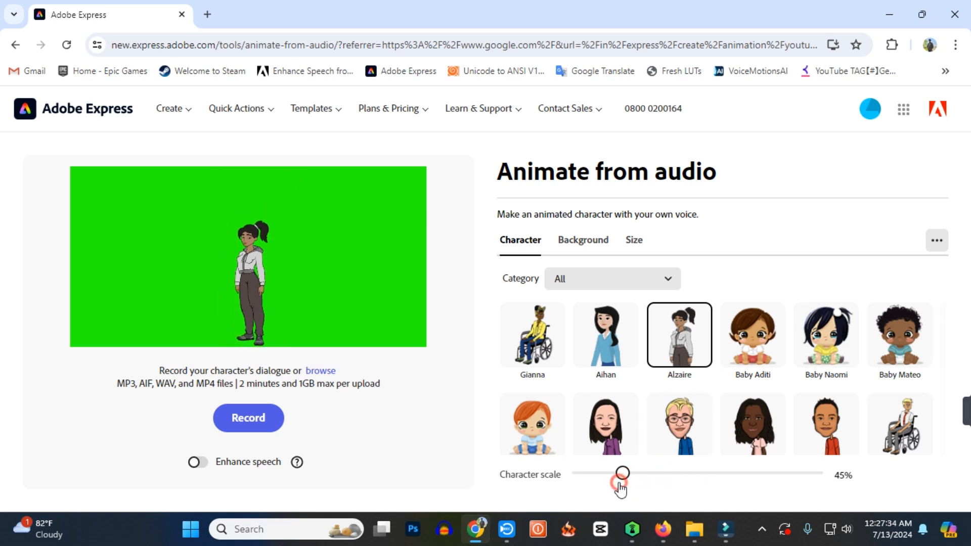
Enlarge the Alzaire character to a scale of 60% and reposition her near the centre of the green canvas.
left_click(248, 309)
left_click_drag(248, 310, 249, 294)
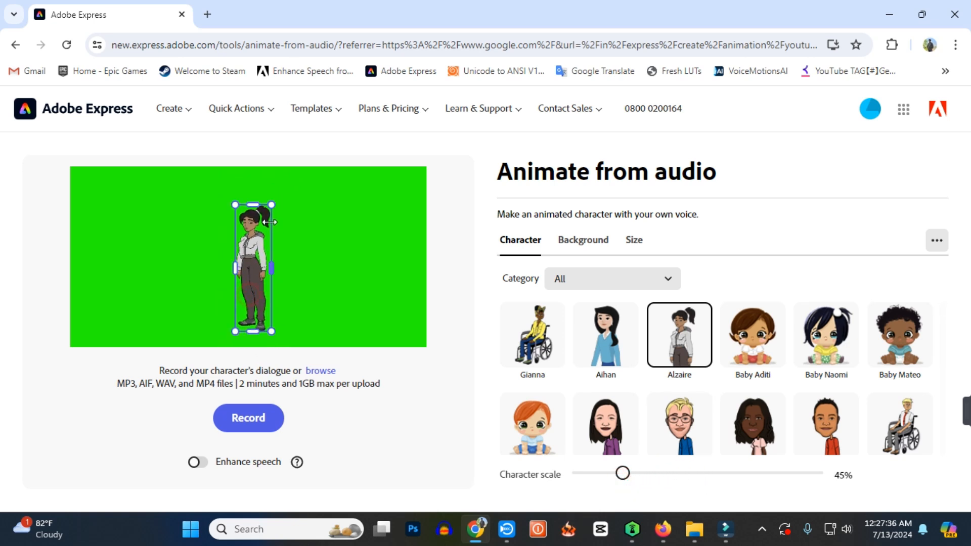
left_click_drag(274, 203, 286, 201)
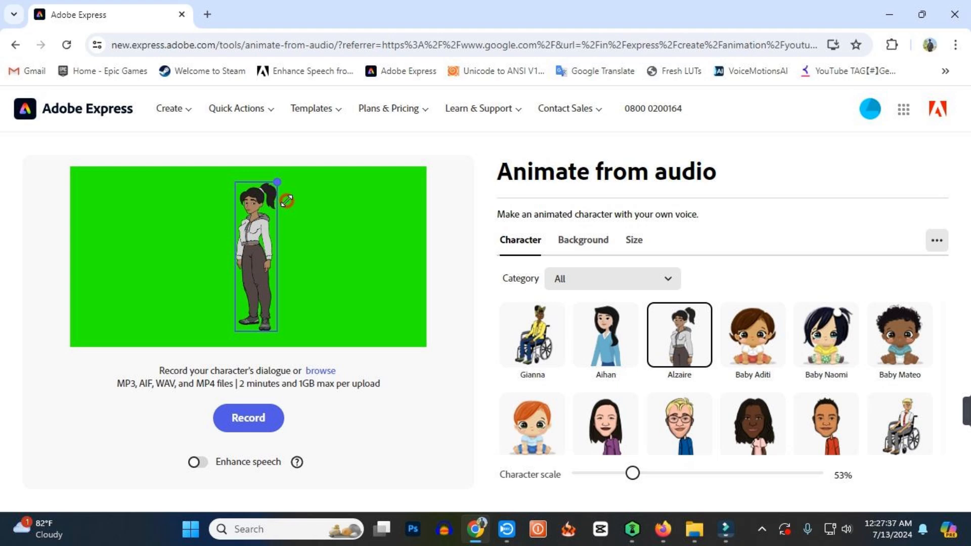
left_click_drag(287, 201, 298, 194)
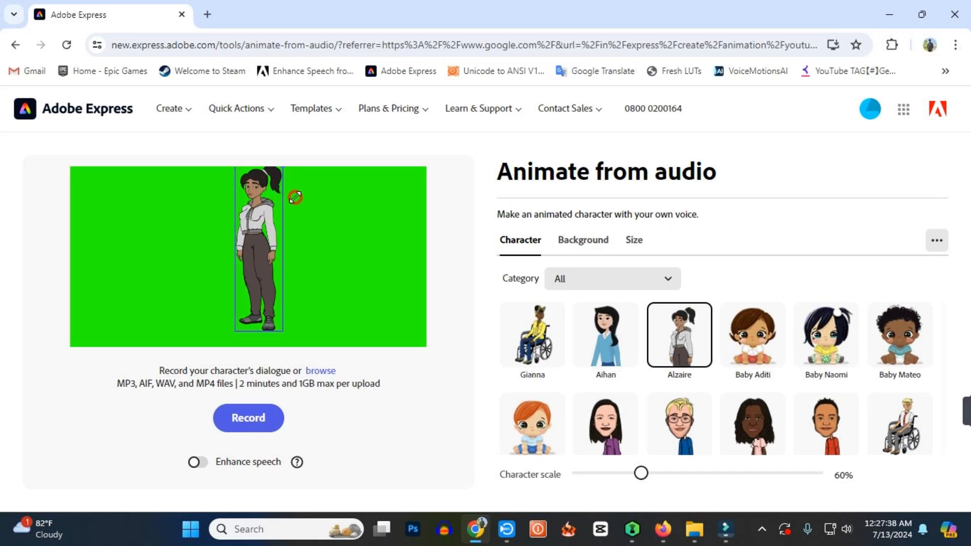
left_click_drag(257, 237, 263, 238)
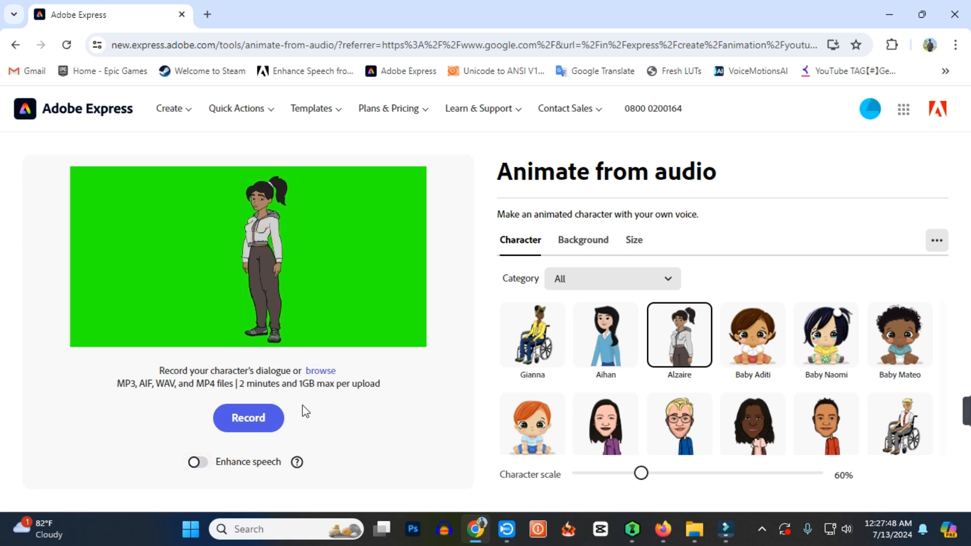
left_click(321, 374)
left_click(59, 212)
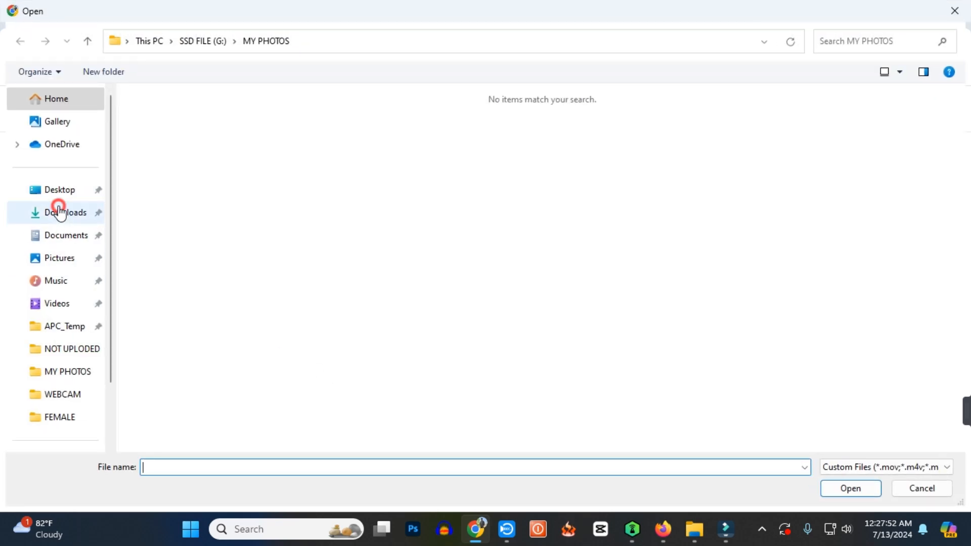
left_click(148, 172)
left_click(148, 172)
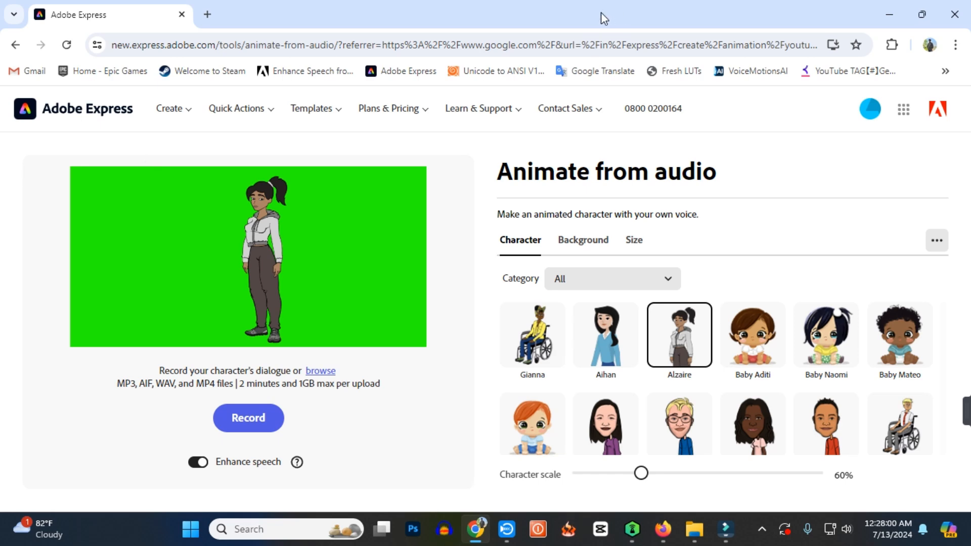
Switch from the browser to Audacity and record about 10 seconds of silence on a new track.
left_click(889, 14)
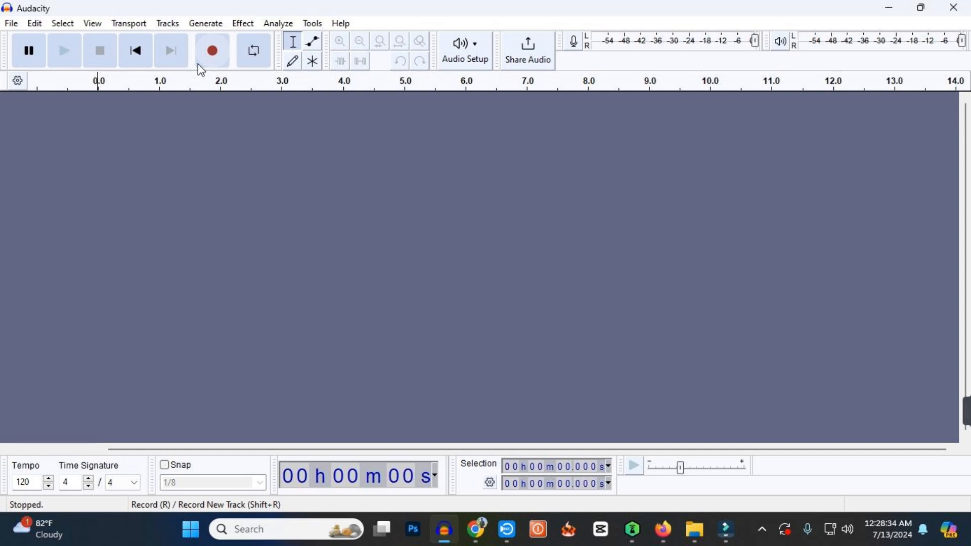
left_click(200, 63)
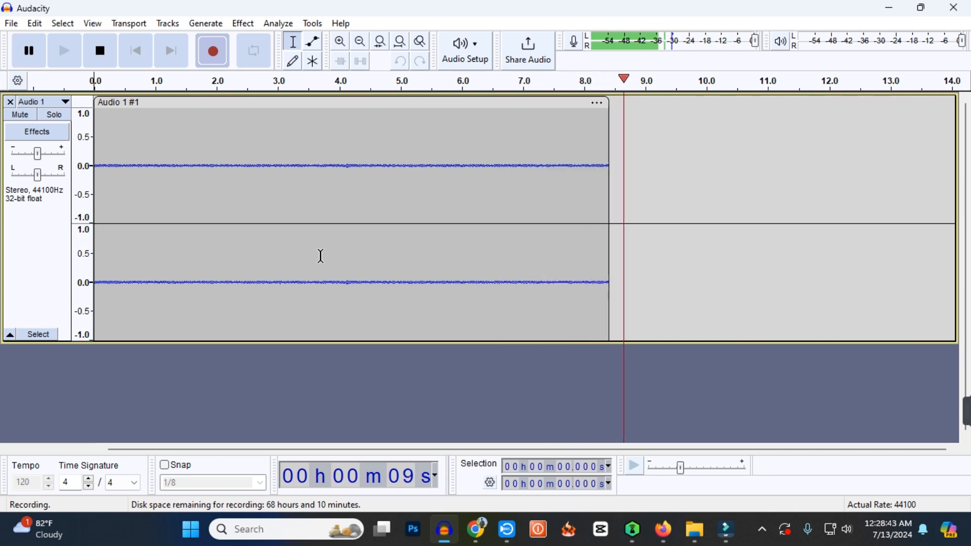
key("space")
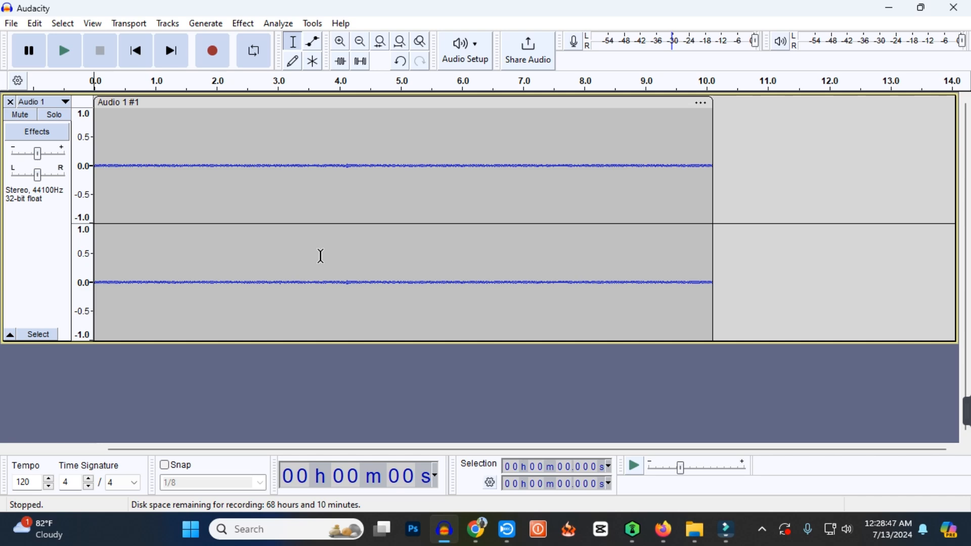
Export the silent recording to the Desktop as blank.mp3 in MP3 format and close Audacity without saving the project.
left_click(10, 24)
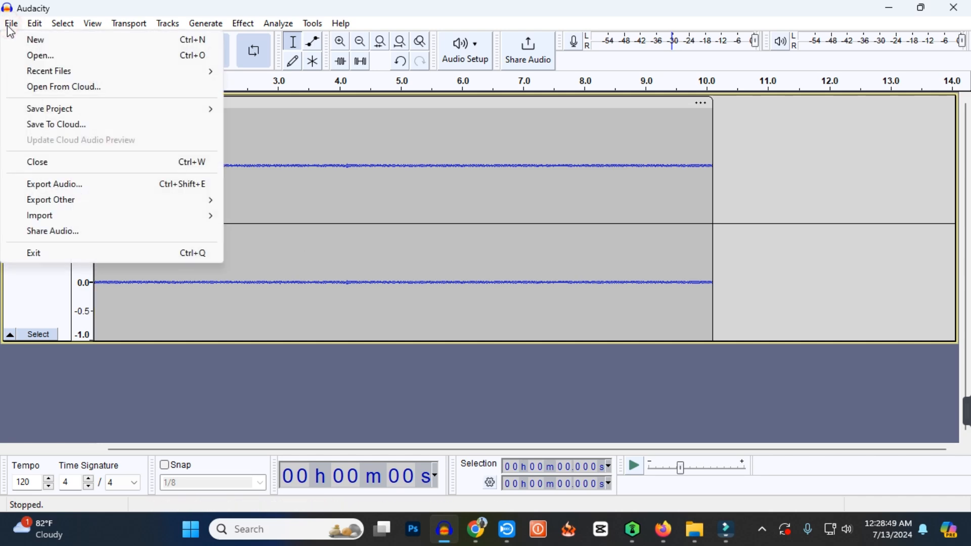
left_click(56, 184)
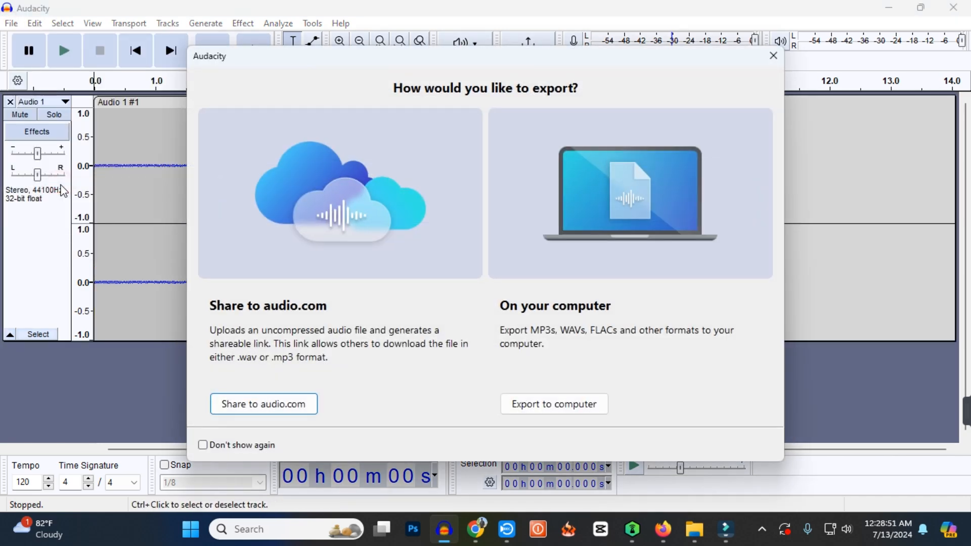
left_click(556, 405)
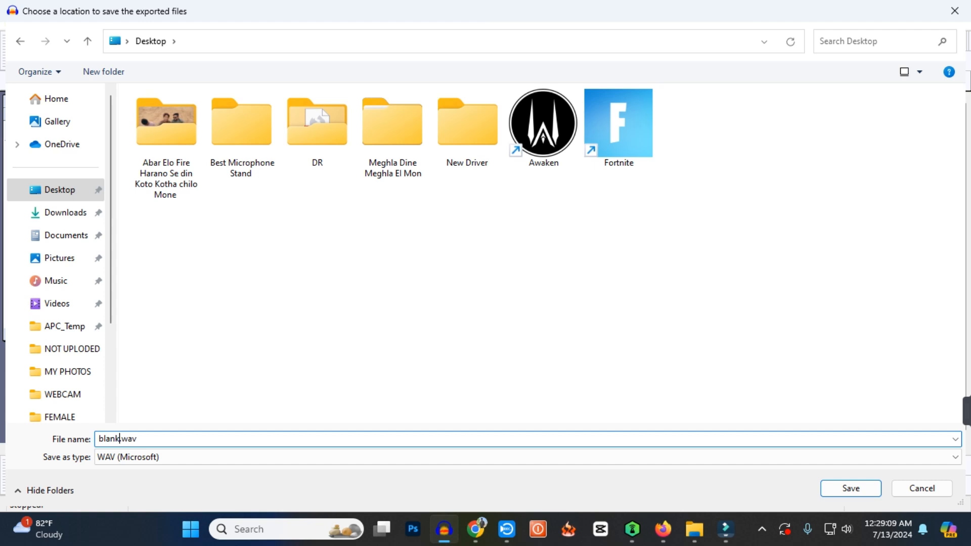
left_click(851, 489)
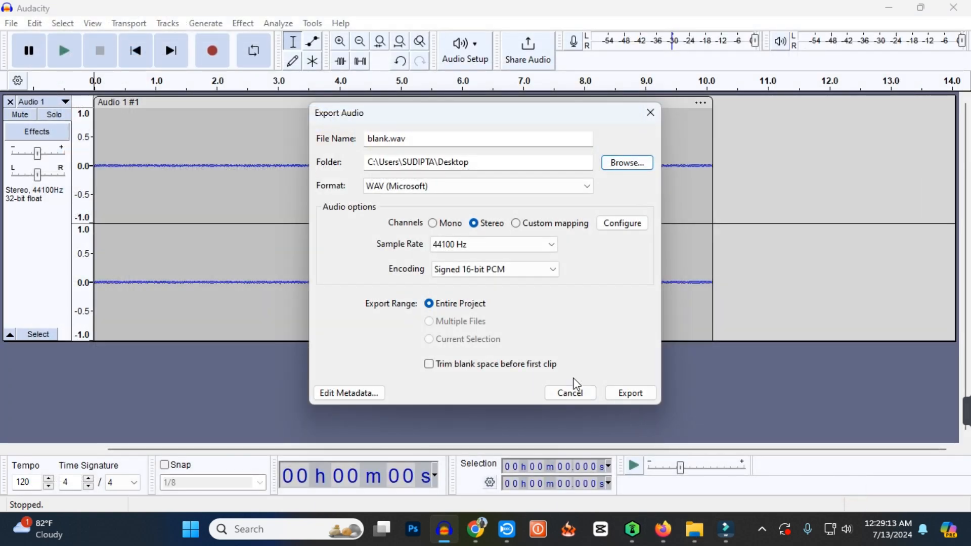
left_click(569, 189)
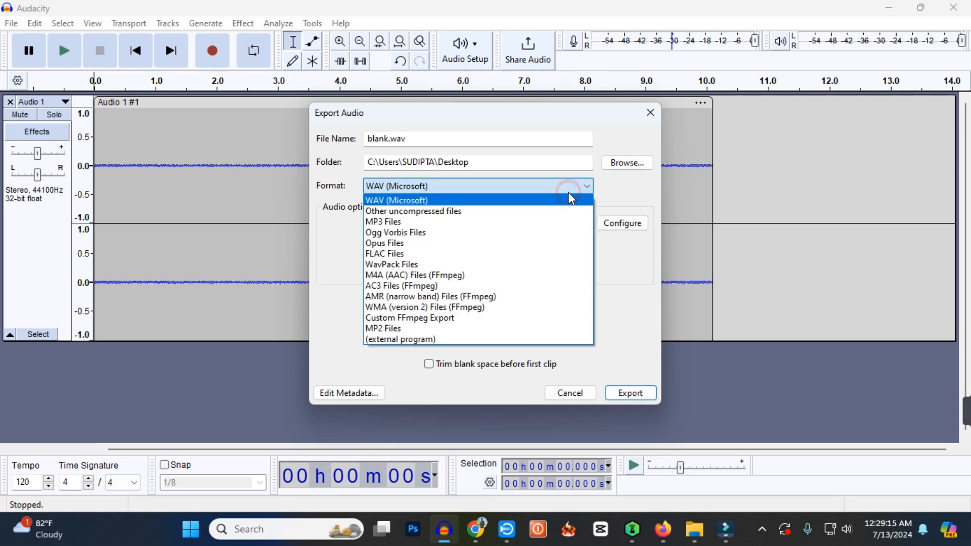
left_click(554, 222)
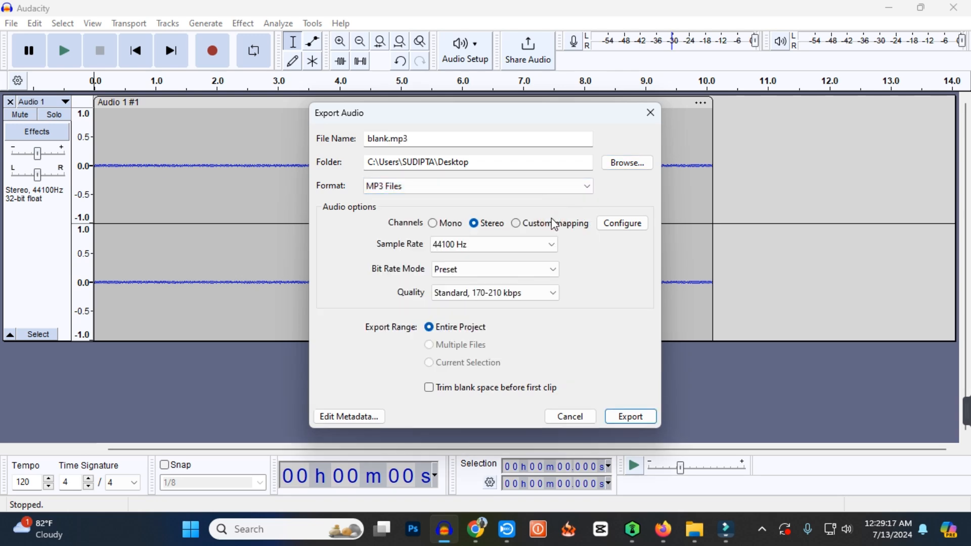
left_click(636, 418)
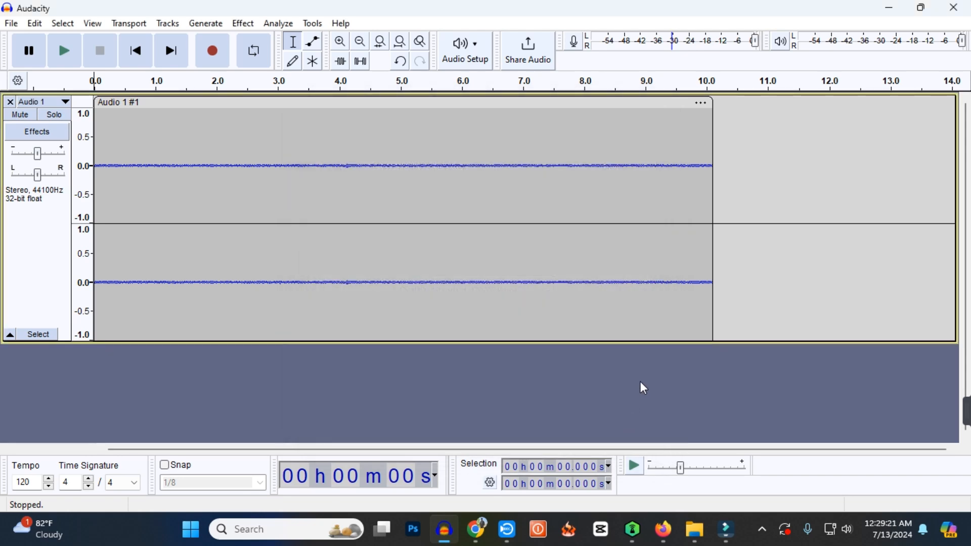
left_click(954, 9)
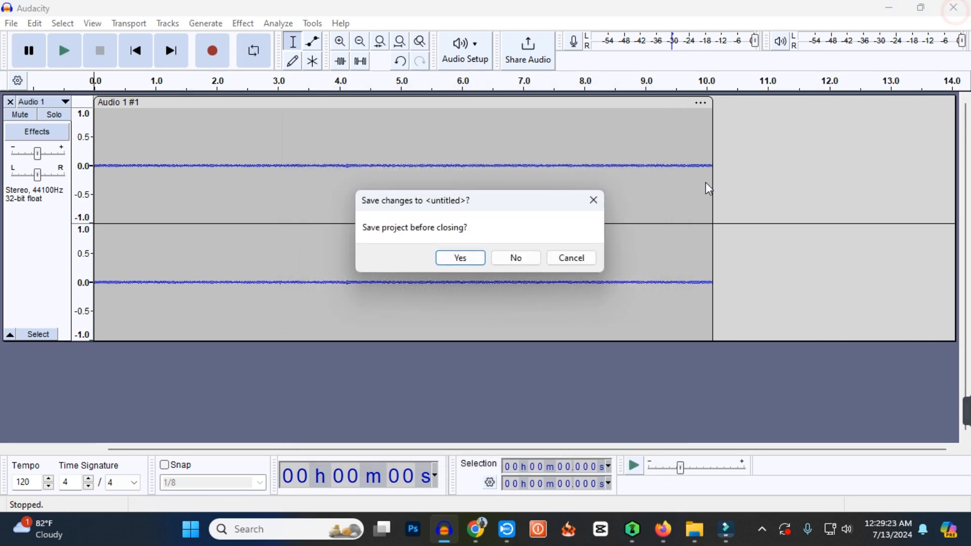
left_click(516, 260)
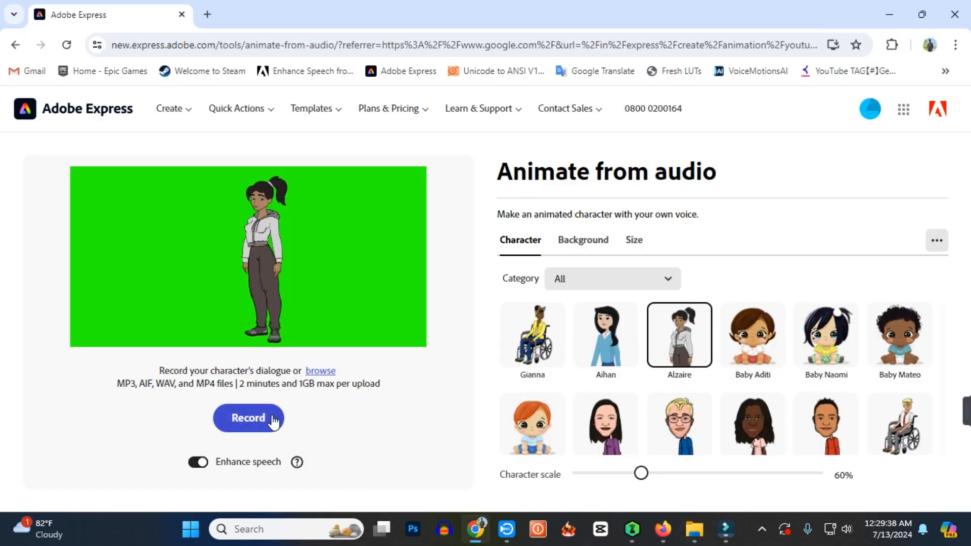
Upload blank.mp3 from the Desktop as the dialogue audio for Alzaire.
left_click(314, 371)
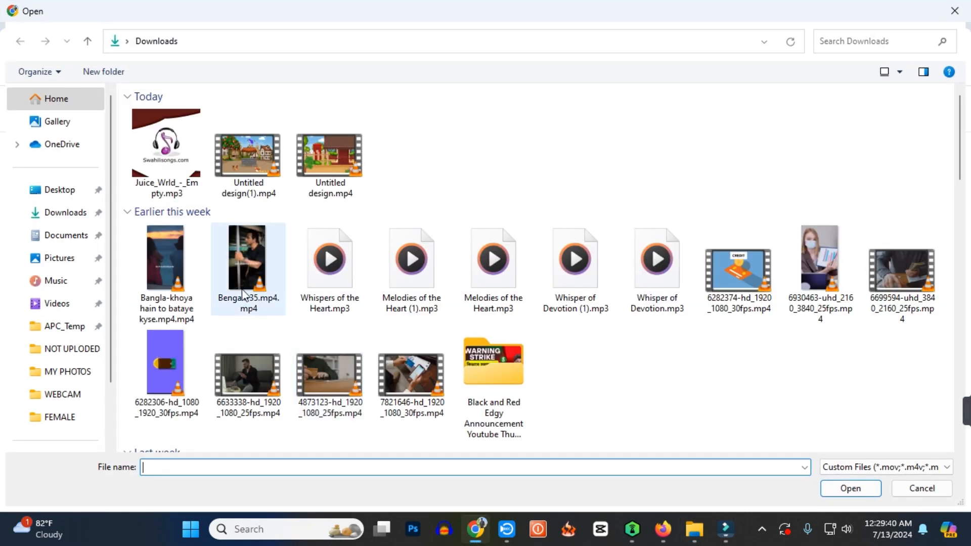
left_click(51, 197)
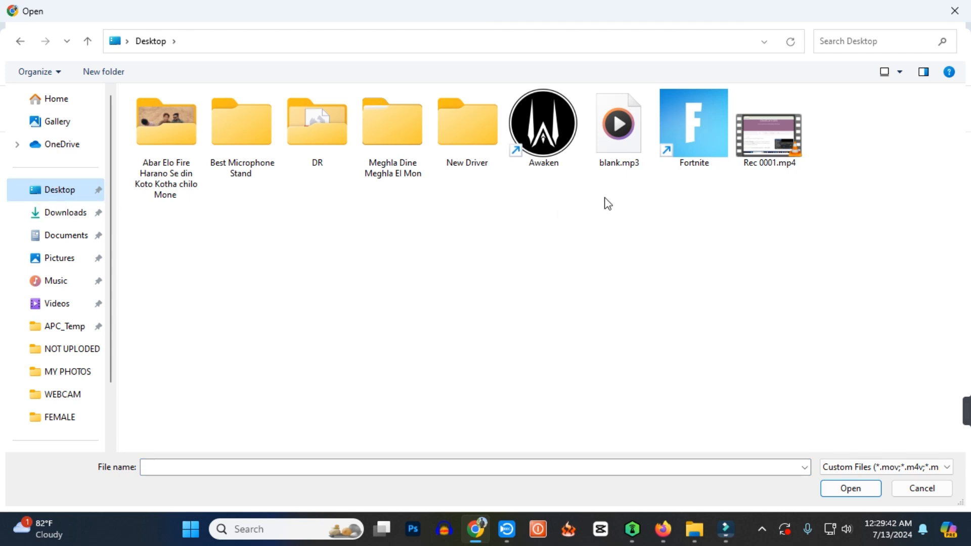
double_click(620, 149)
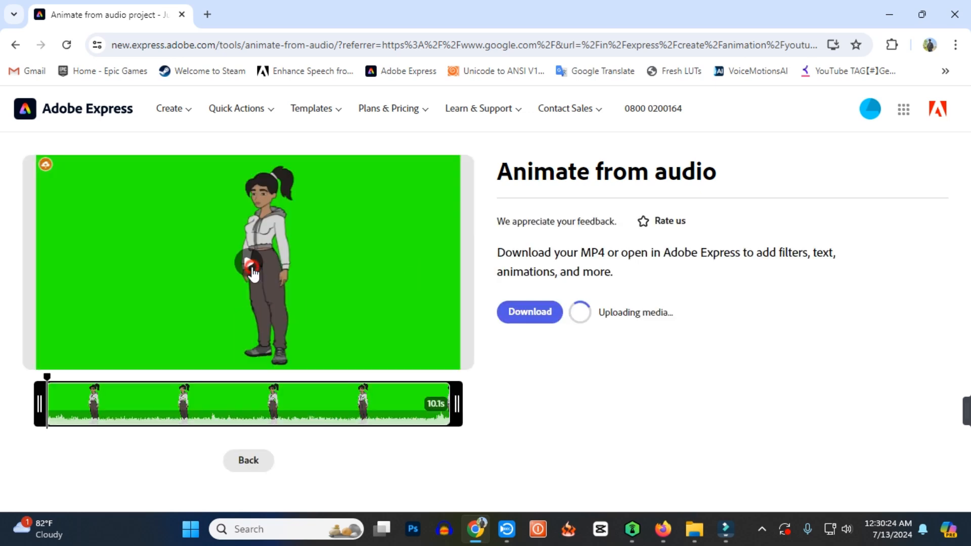
Play the generated silent Alzaire animation, download it and dismiss the completion dialog.
left_click(252, 269)
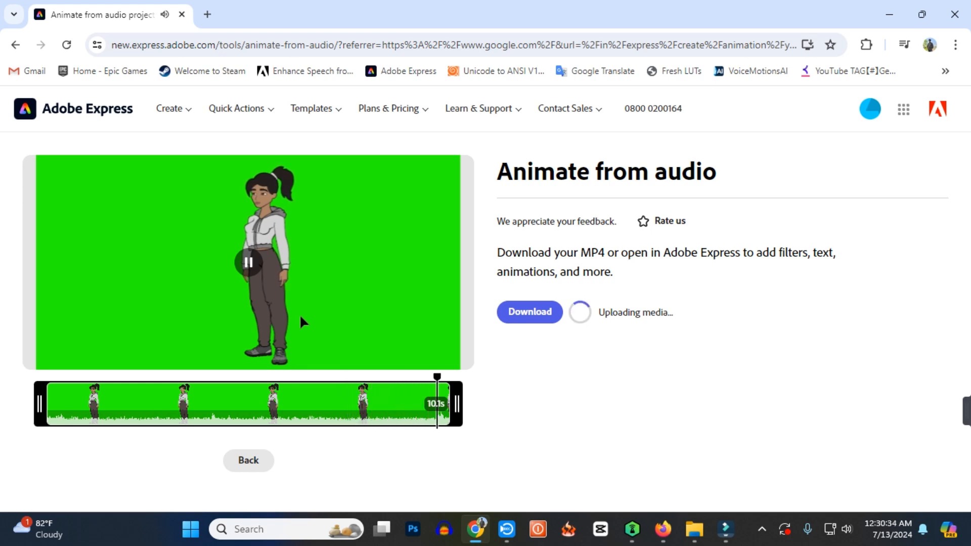
left_click(530, 319)
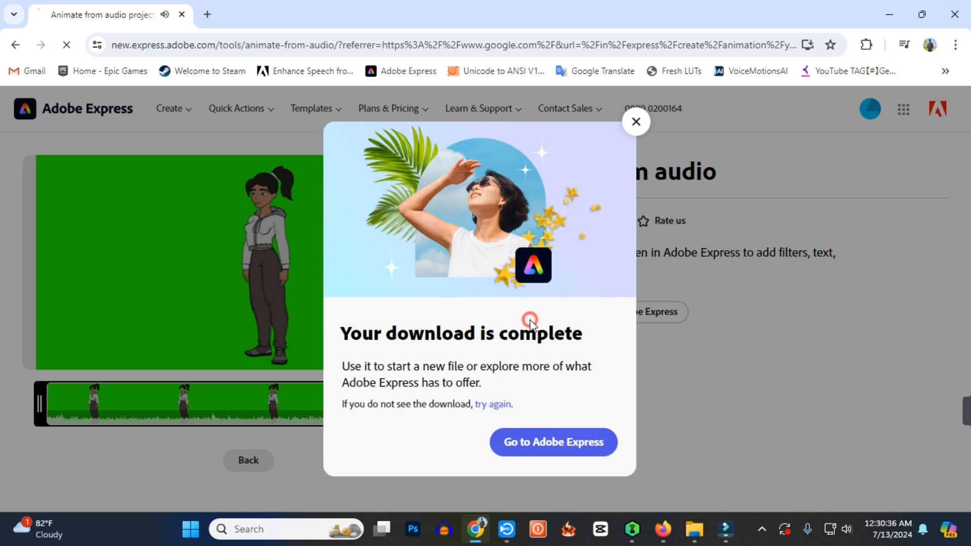
left_click(637, 122)
Choose Vince as the character, scale him to 50% and place him in the left part of the green canvas.
scroll(704, 386, "down", 4)
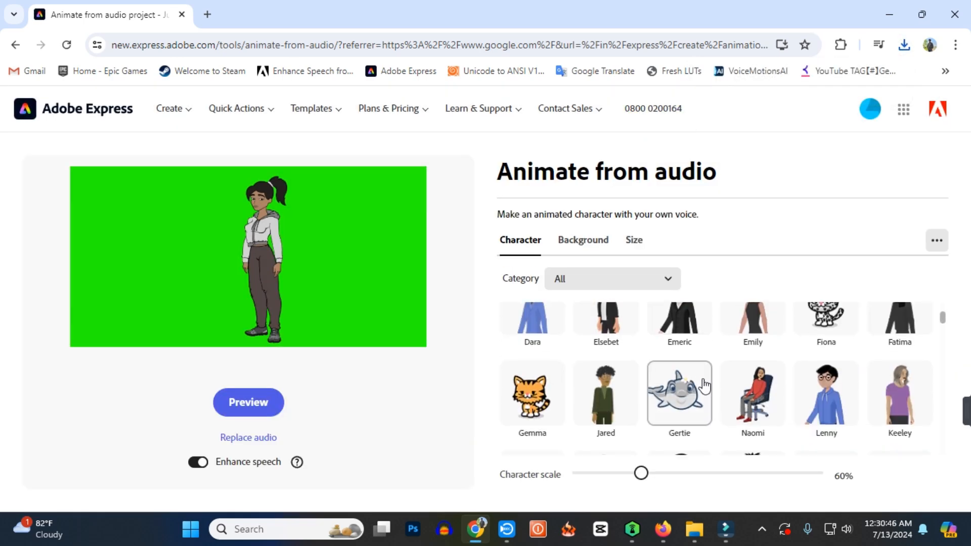
scroll(704, 386, "down", 3)
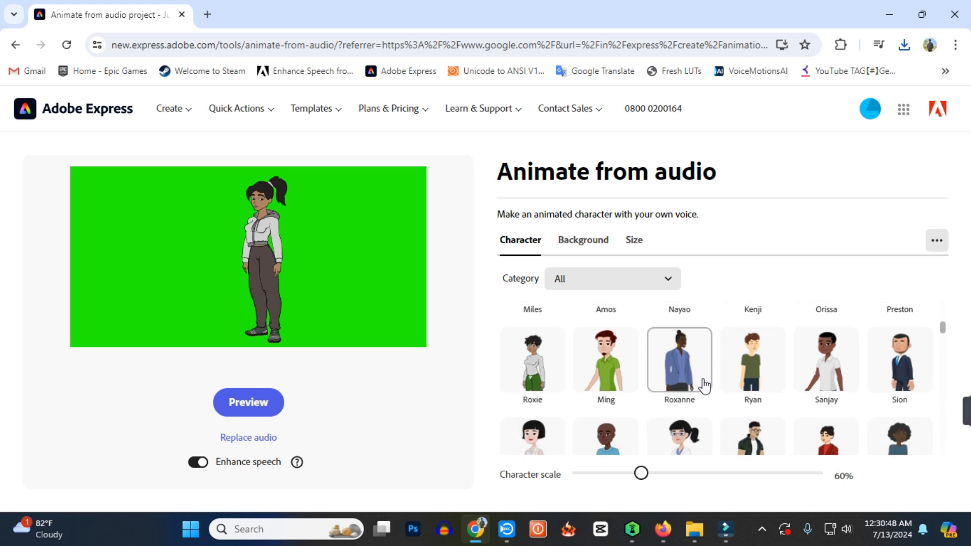
left_click(755, 387)
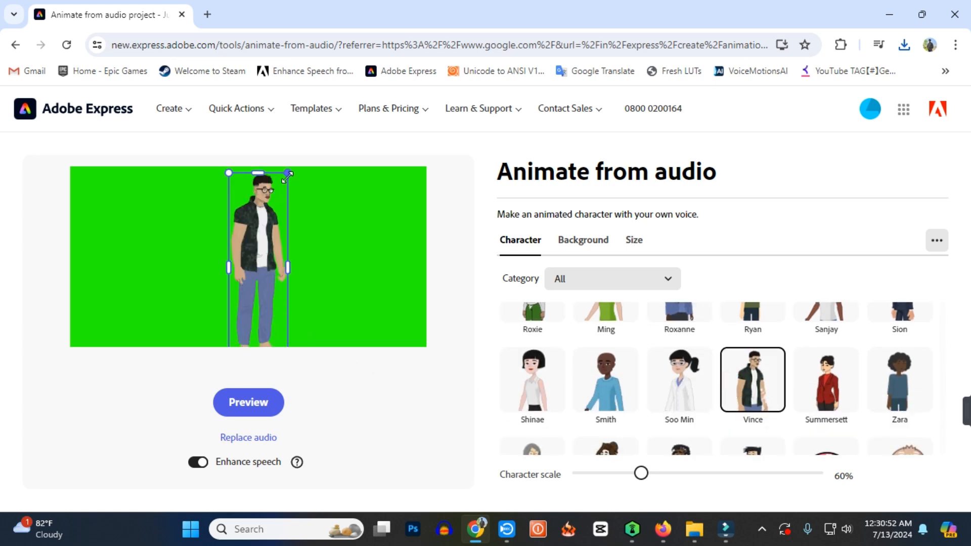
left_click_drag(288, 175, 279, 189)
left_click_drag(262, 236, 212, 234)
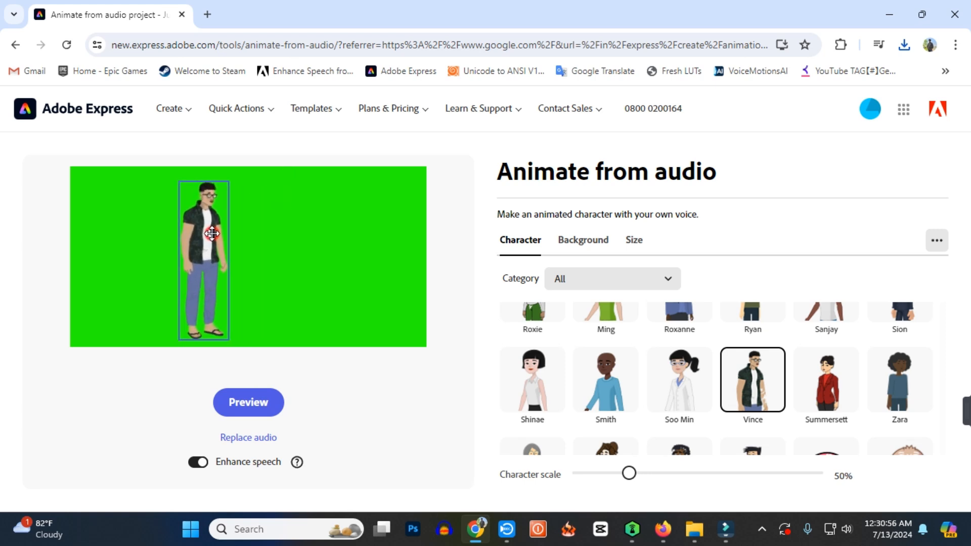
Replace the current audio with blank.mp3 from the Desktop to animate Vince silently.
left_click(261, 441)
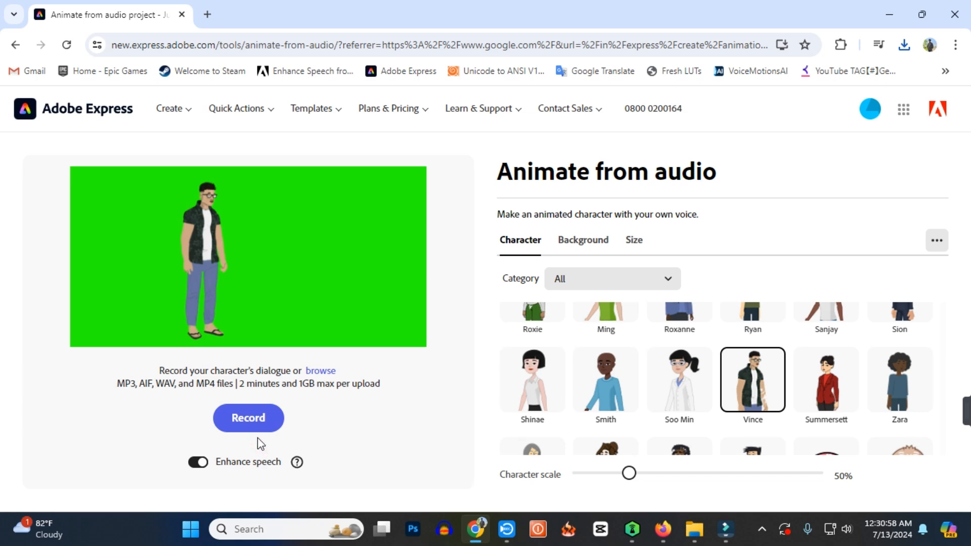
left_click(320, 370)
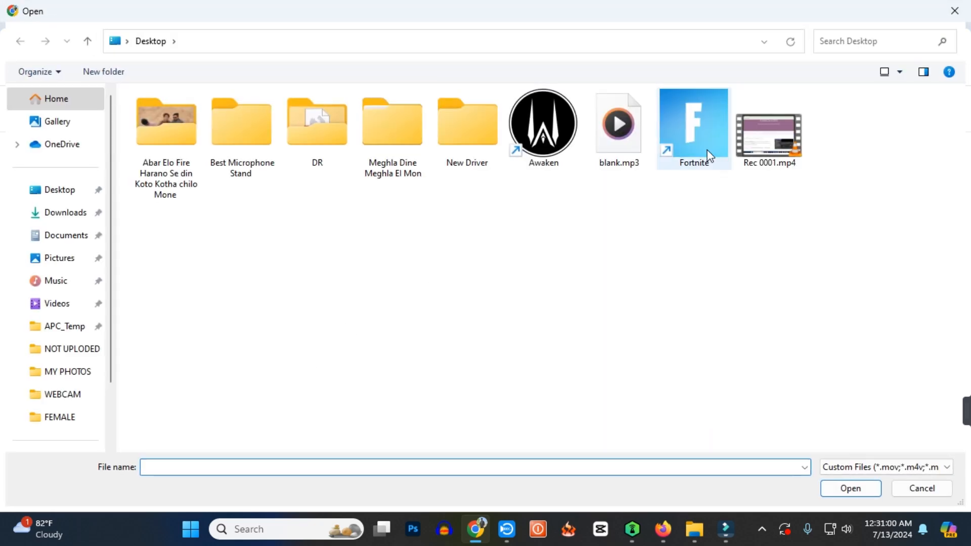
double_click(605, 147)
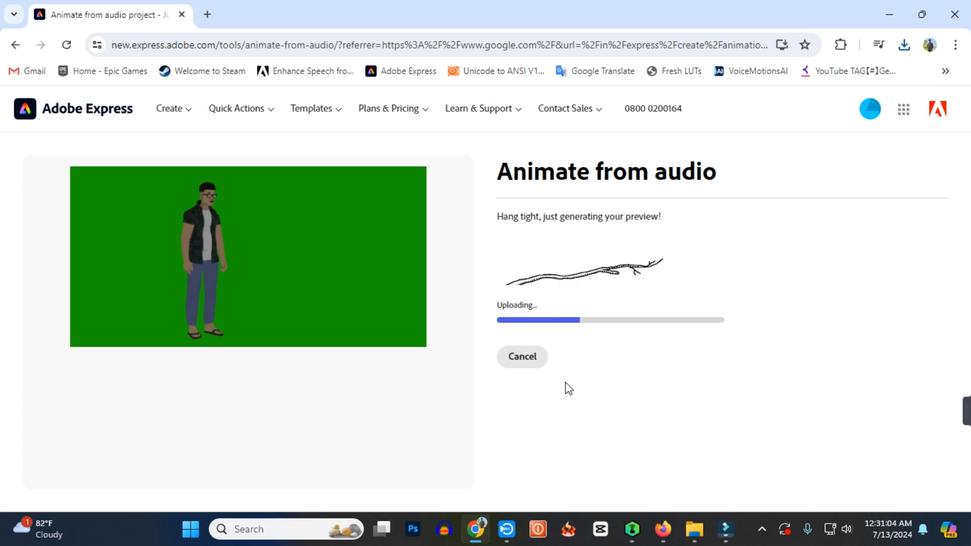
Show the downloaded blank.mp4 in the Downloads folder and rename it with a name beginning "mina bl".
left_click(904, 44)
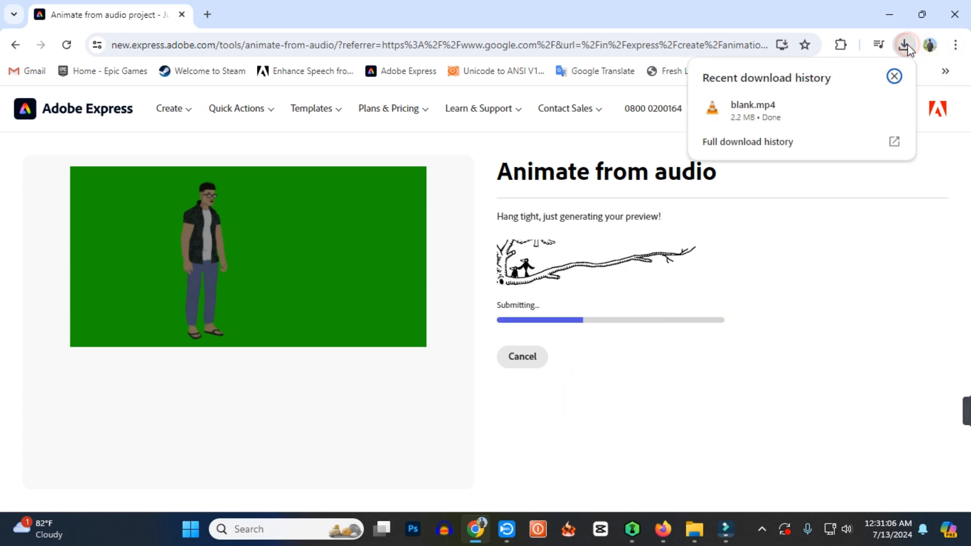
left_click(867, 107)
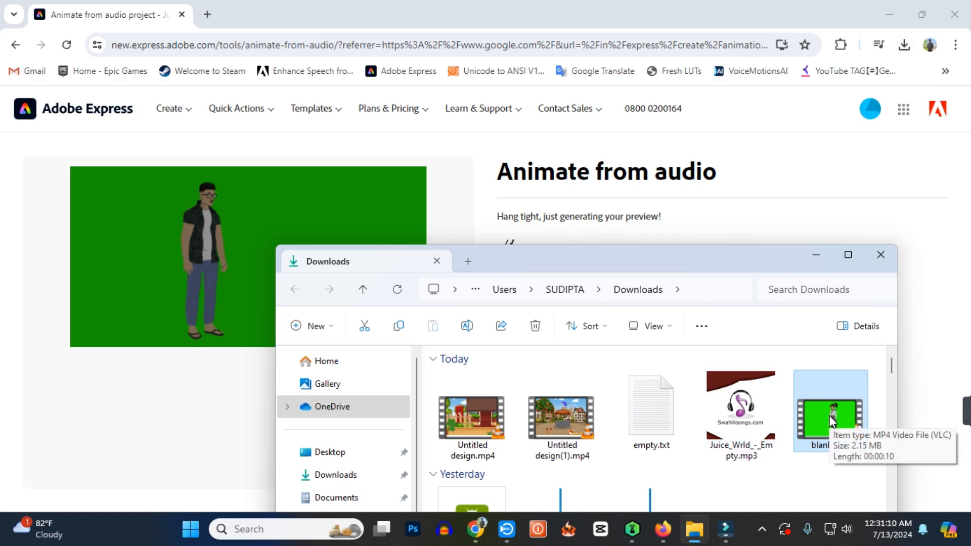
key("F2")
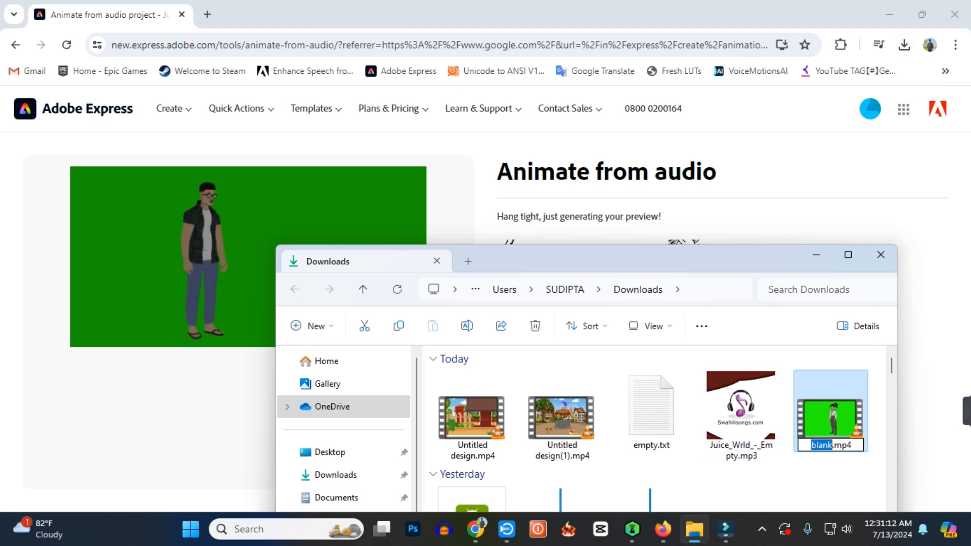
type("mina")
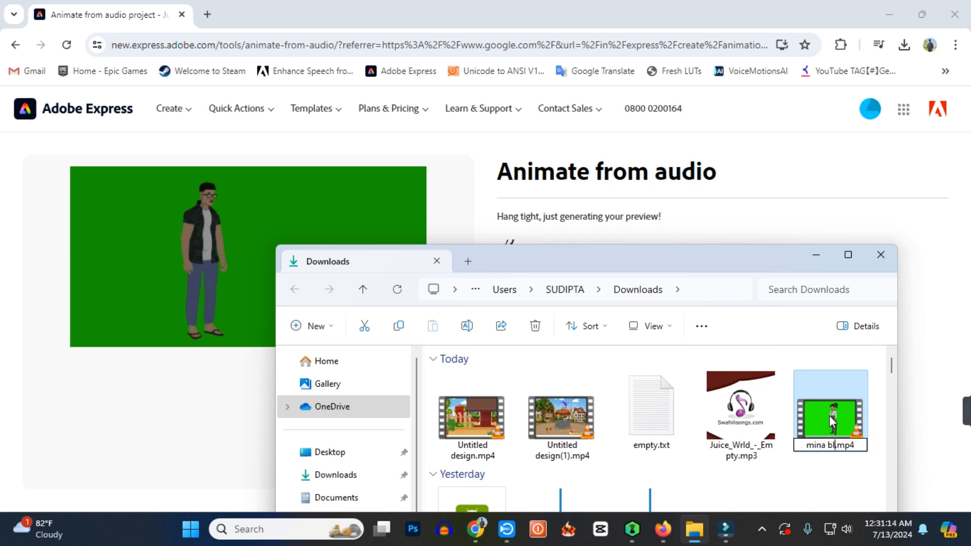
key("Return")
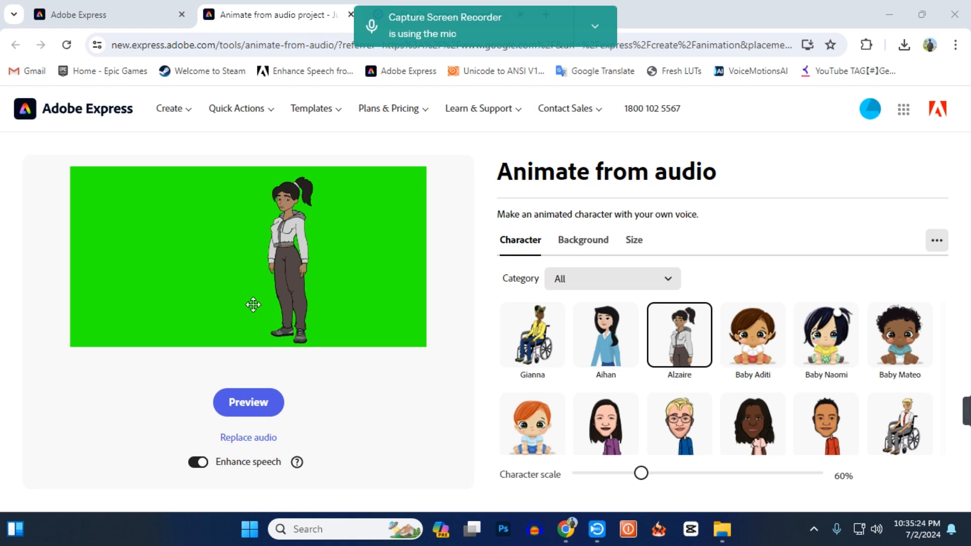
Start replacing the character's audio, play M1.mp4 from the MALE folder and look through the clips in its M2 subfolder.
left_click(293, 305)
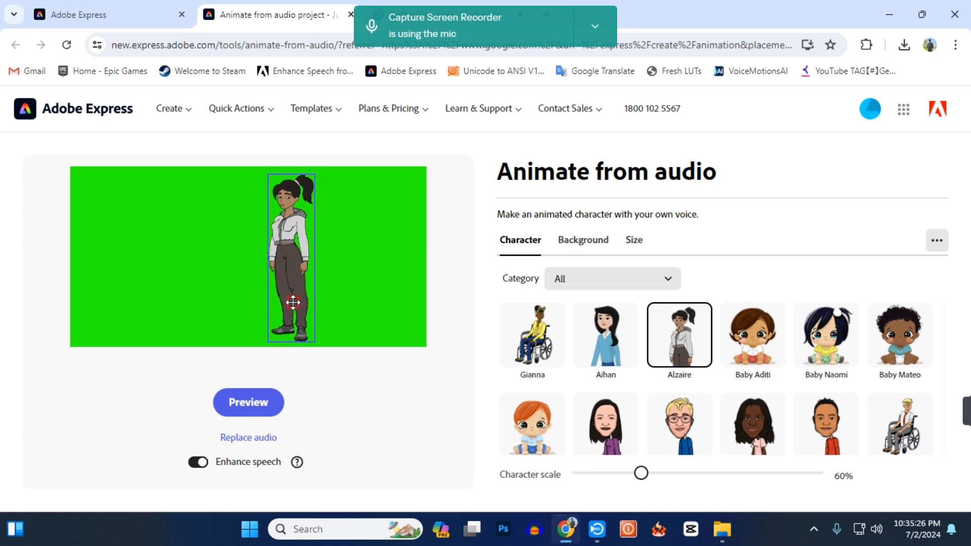
left_click(260, 440)
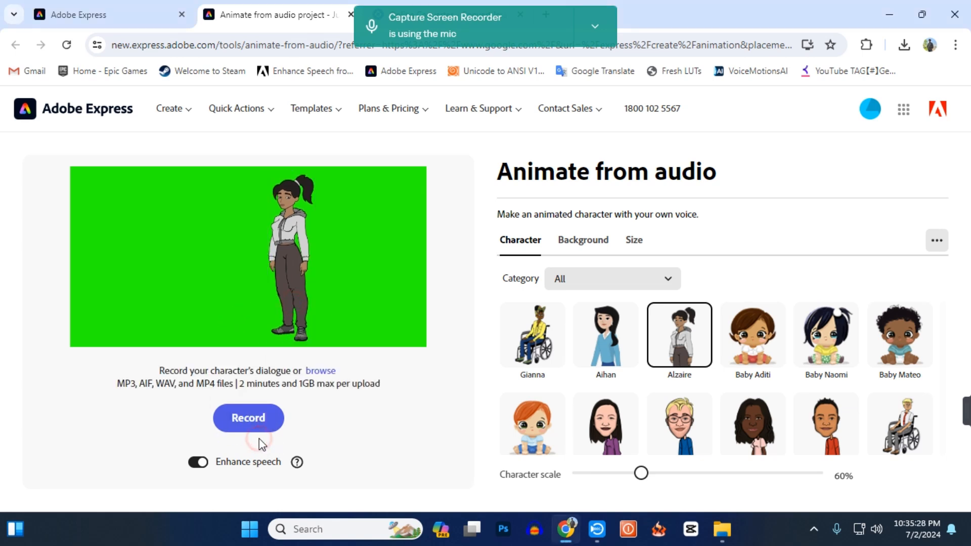
left_click(321, 373)
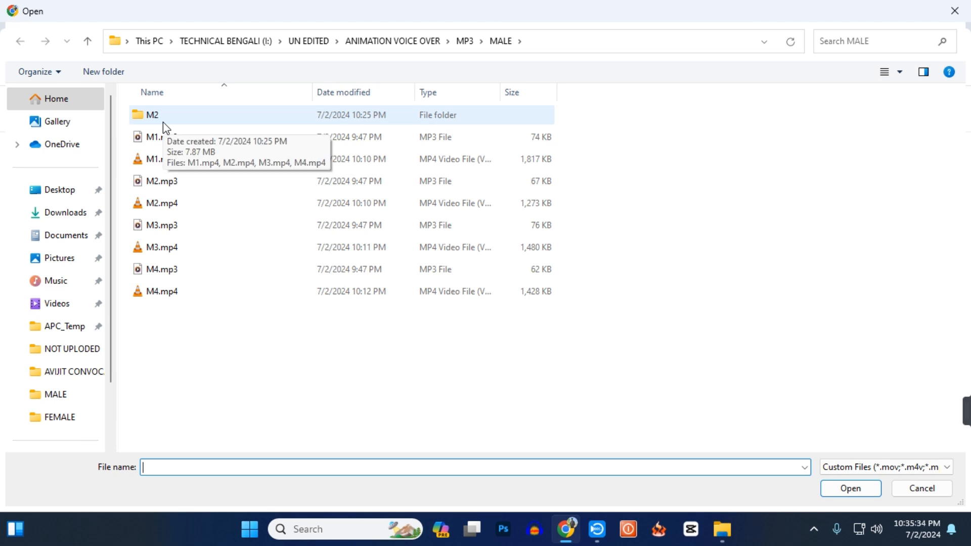
left_click(157, 158)
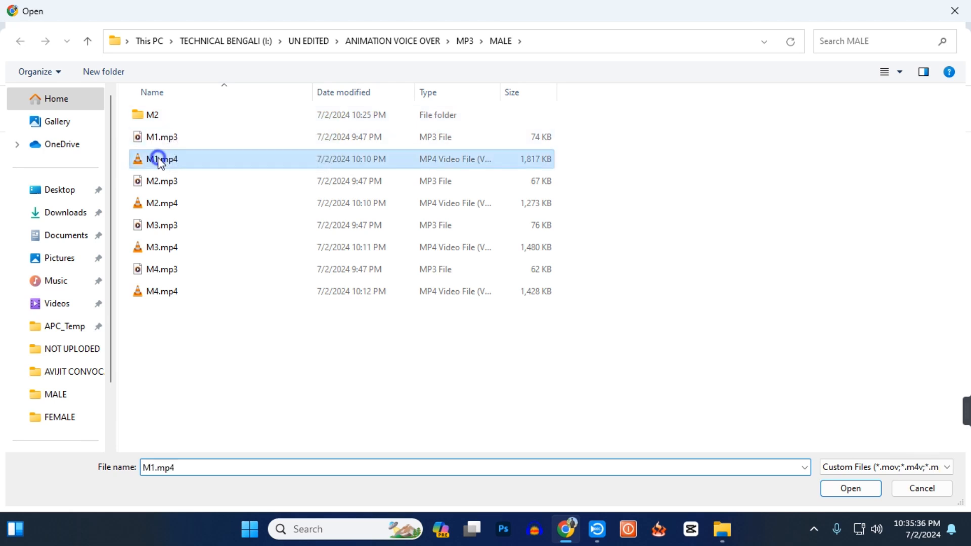
right_click(158, 158)
left_click(193, 192)
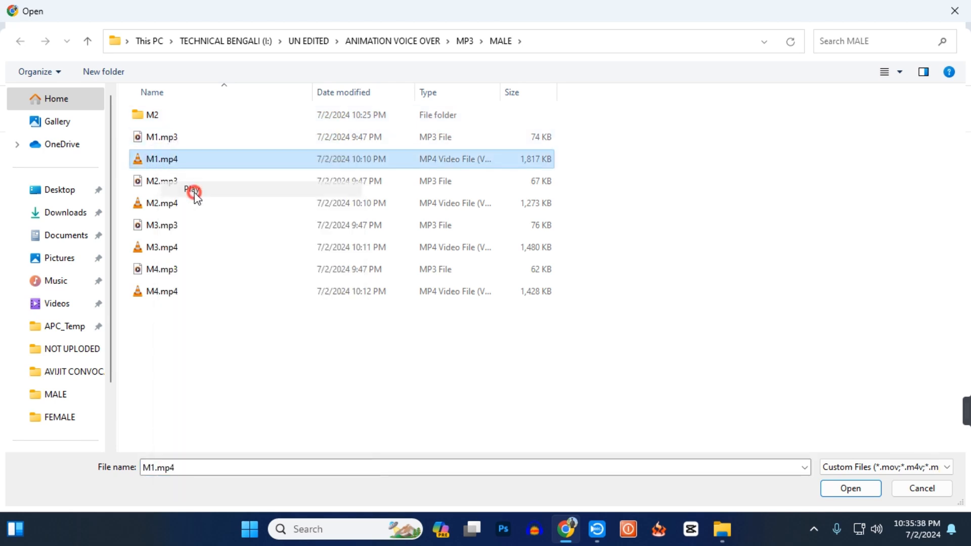
left_click(956, 8)
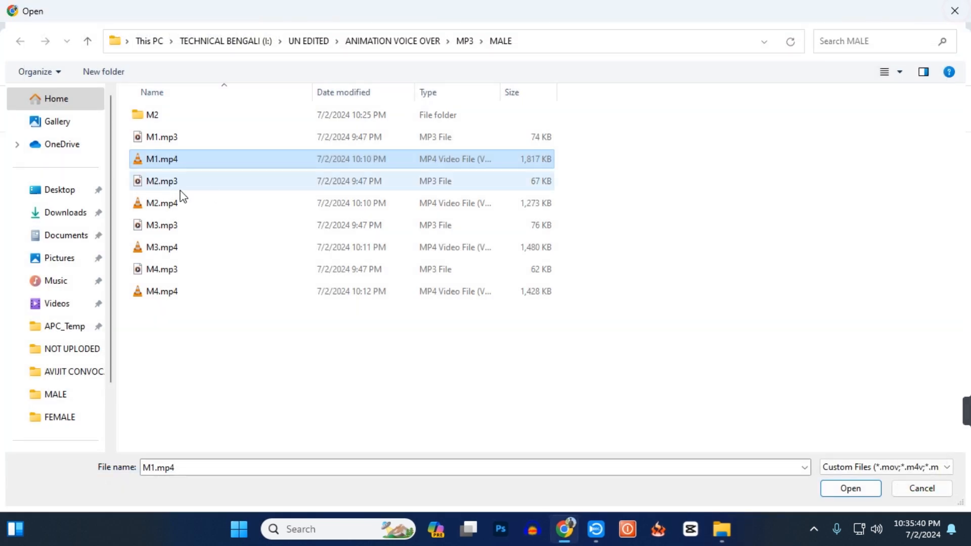
double_click(157, 115)
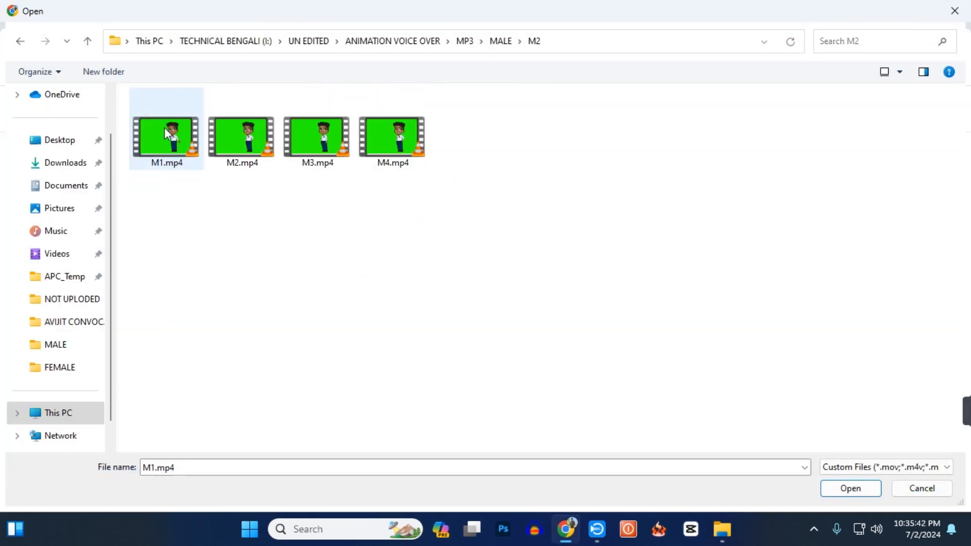
left_click(21, 42)
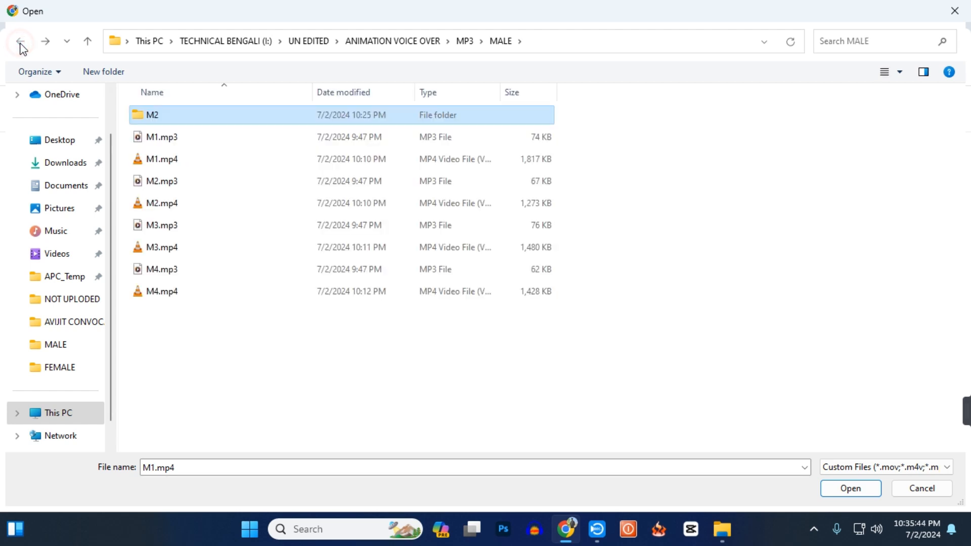
Open the FEMALE folder inside MP3 and sort its files by type.
left_click(469, 45)
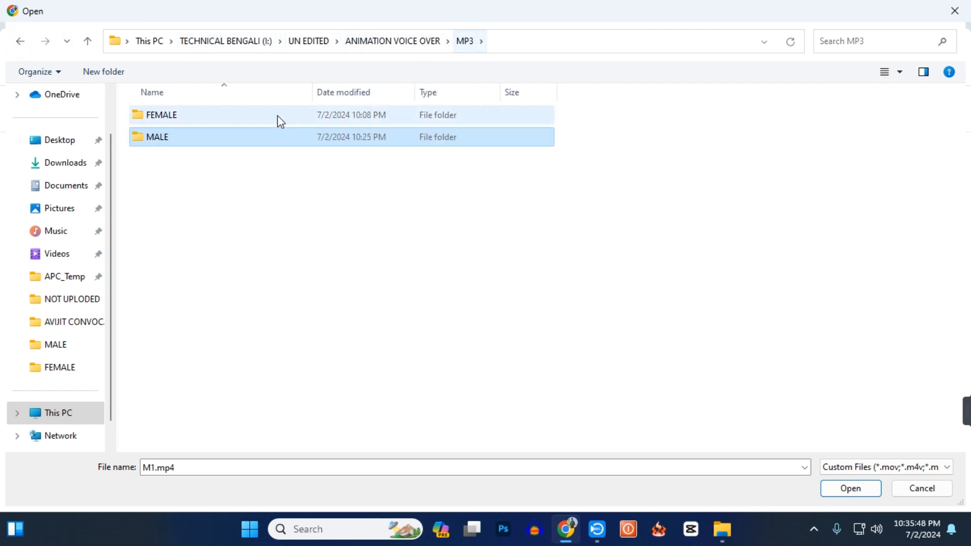
double_click(257, 119)
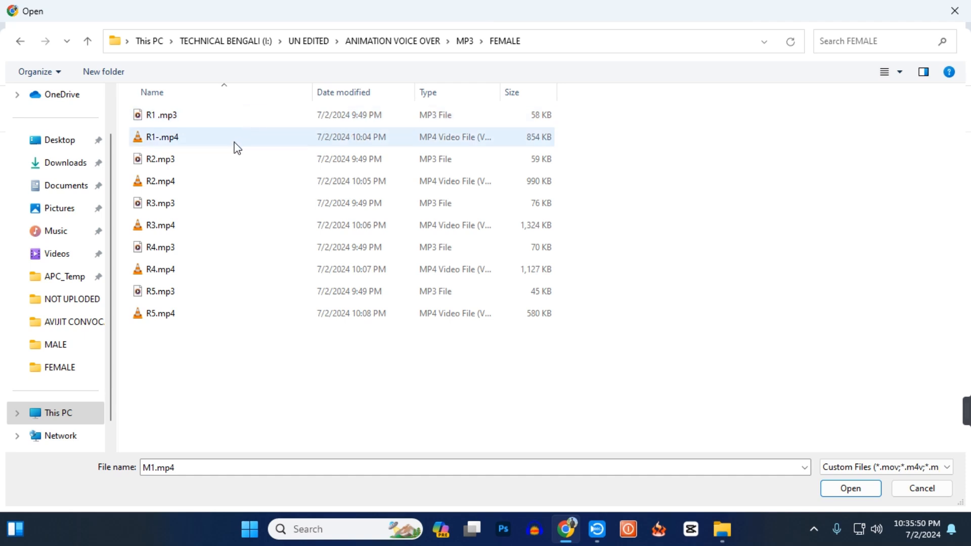
right_click(692, 153)
mouse_move(717, 166)
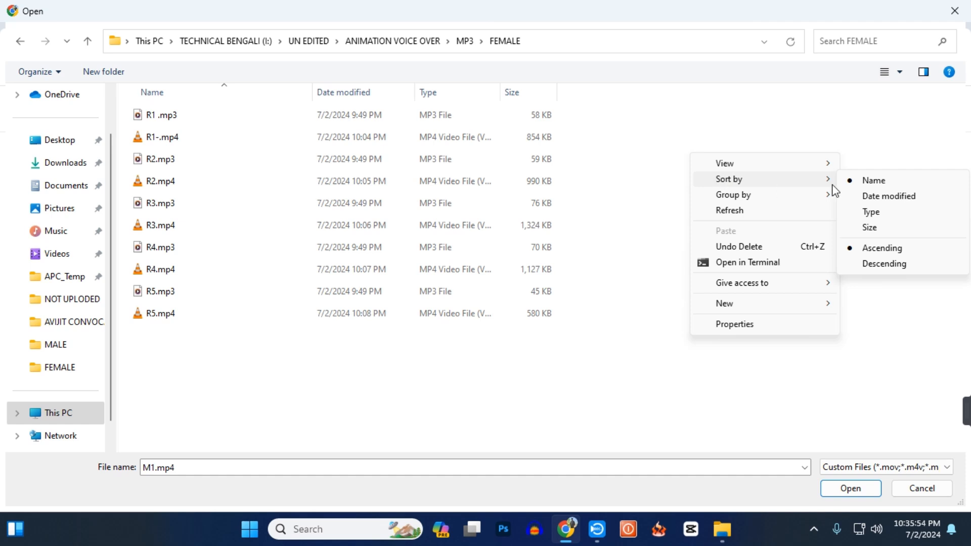
left_click(871, 212)
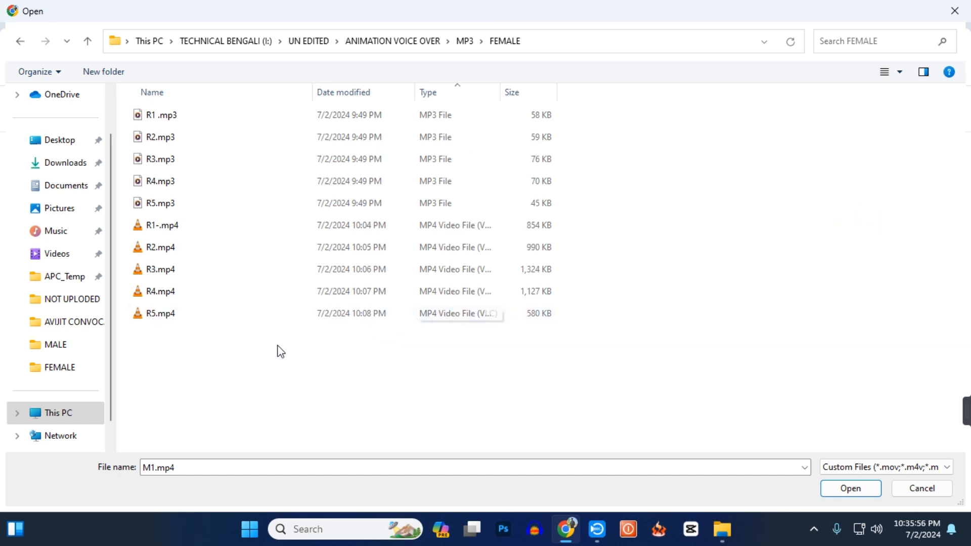
Play R1-.mp4 from the FEMALE folder, close the player and review the list of MP4 clips.
right_click(244, 233)
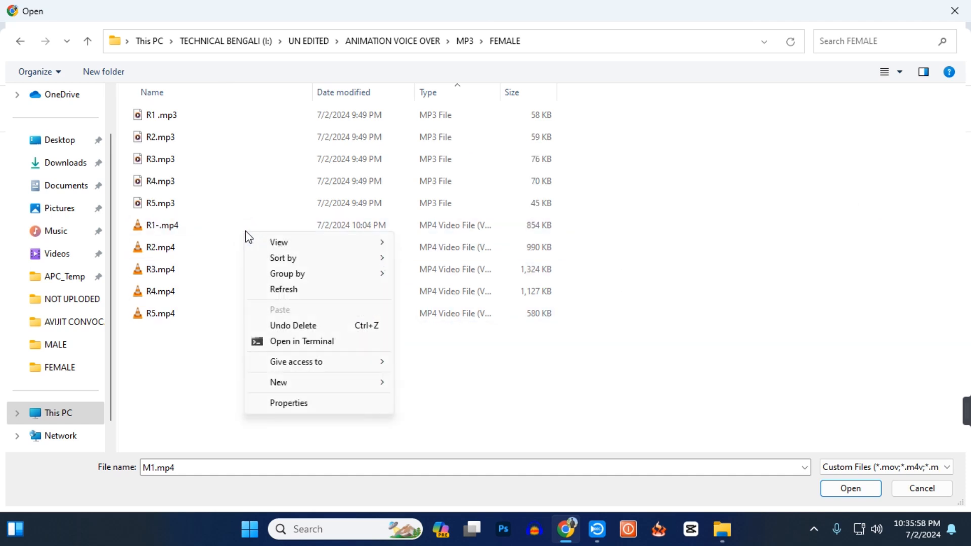
left_click(227, 228)
right_click(227, 228)
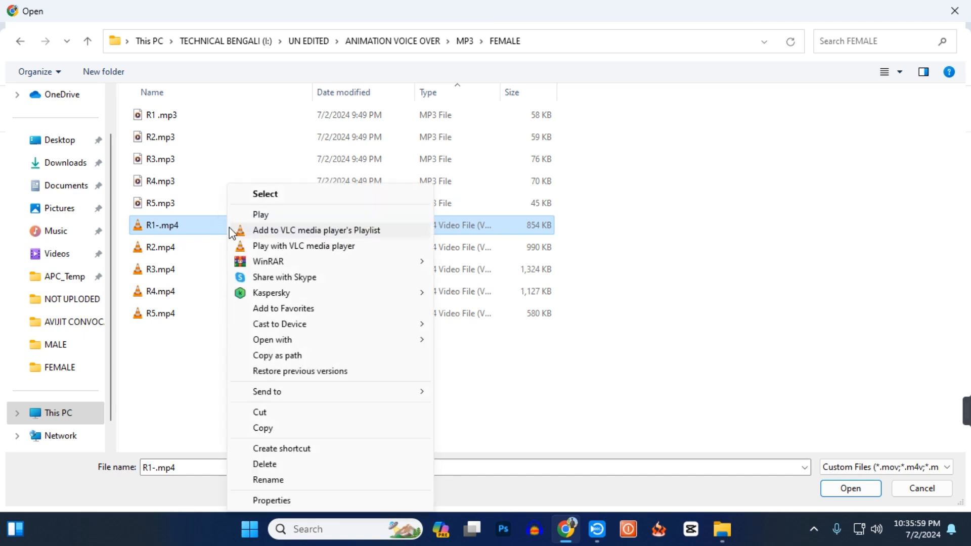
left_click(262, 215)
left_click(952, 9)
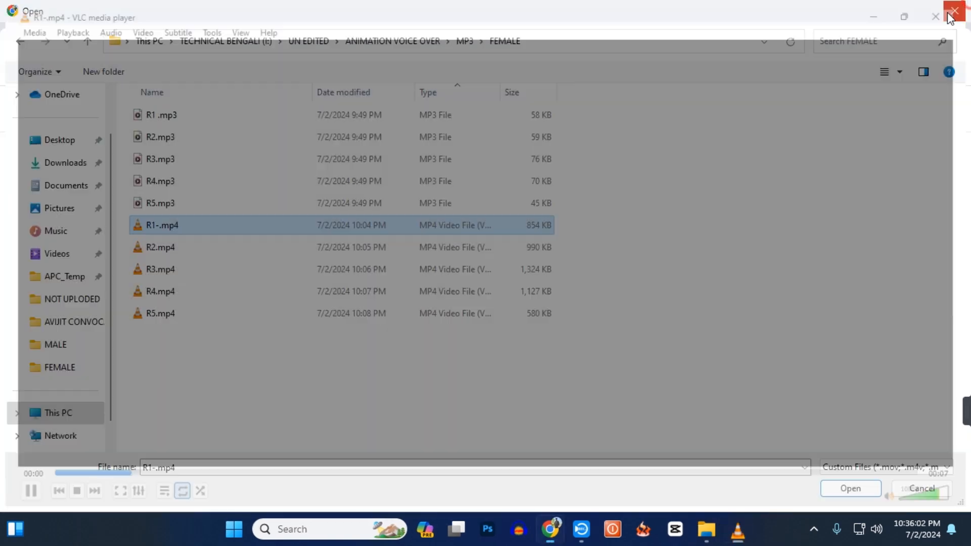
left_click(211, 374)
left_click_drag(231, 244, 233, 226)
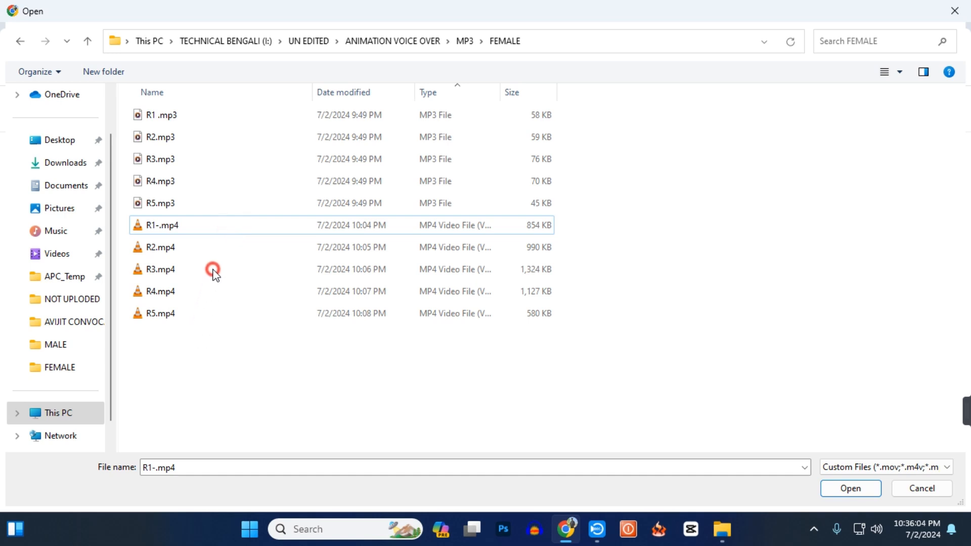
left_click_drag(213, 270, 217, 250)
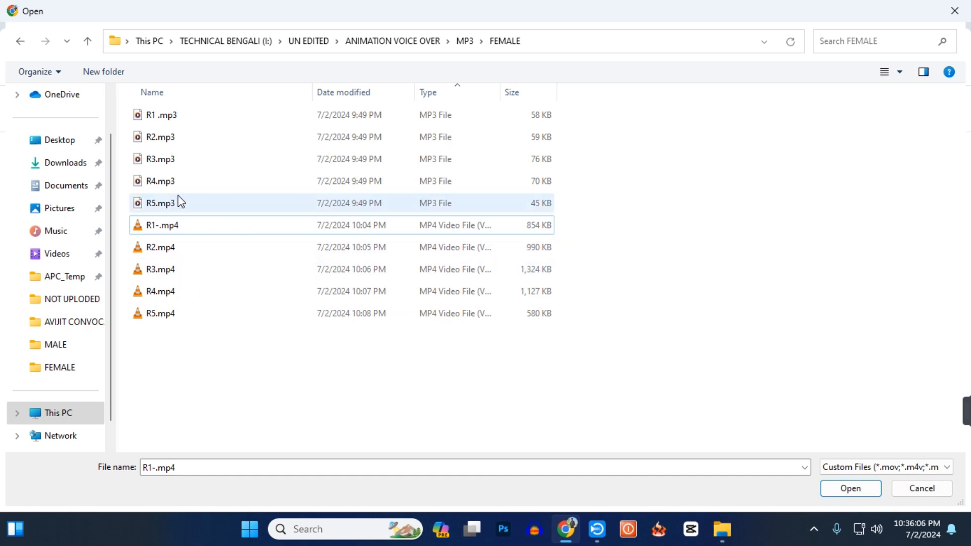
Move R1-.mp4, R2.mp4, R3.mp4, R4.mp4 and R5.mp4 from Downloads into the MP3 > MALE folder and open R5.mp4.
left_click_drag(502, 258, 706, 370)
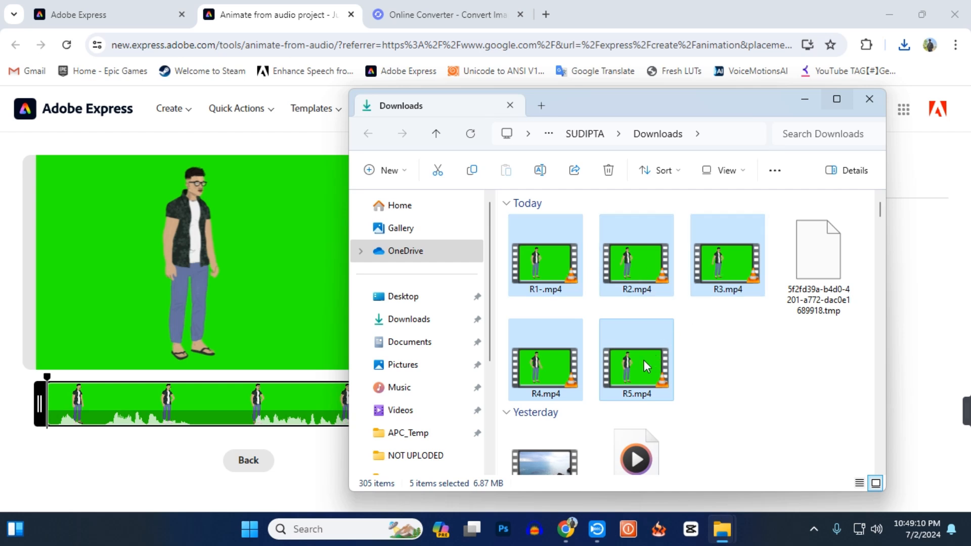
right_click(652, 384)
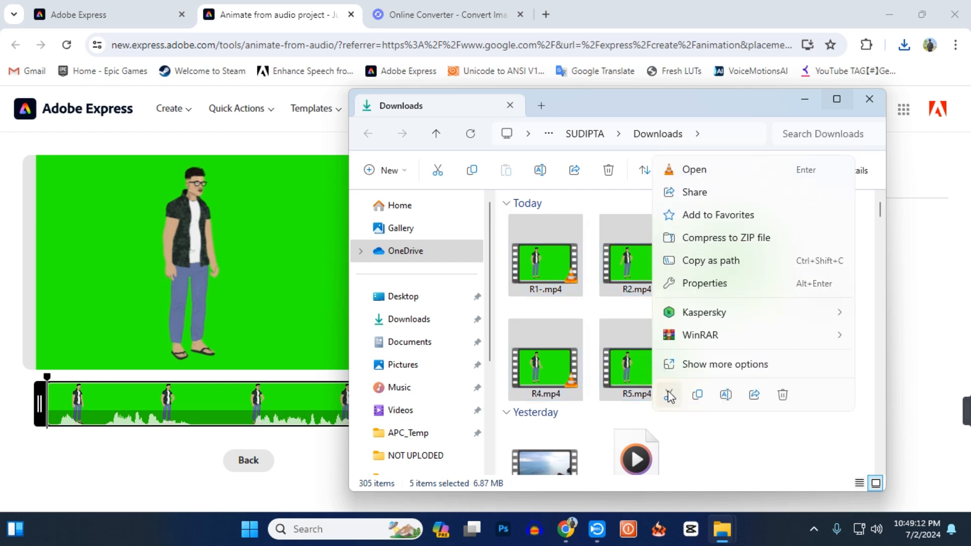
left_click(669, 395)
left_click(810, 106)
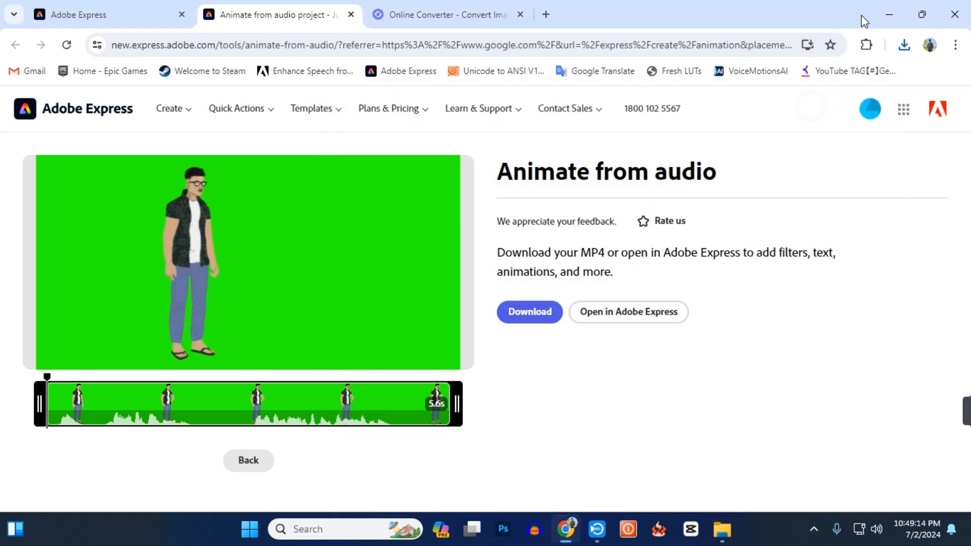
left_click(882, 13)
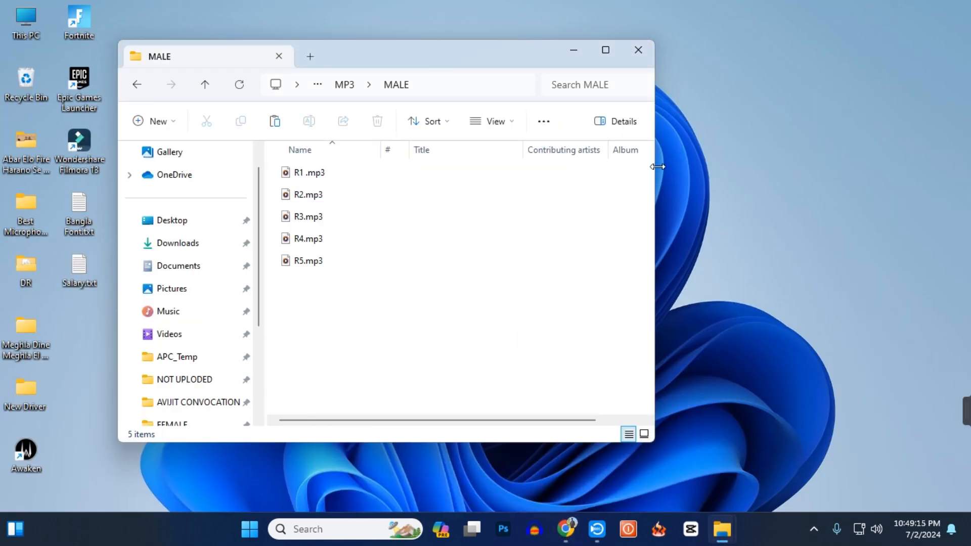
right_click(333, 326)
left_click(354, 341)
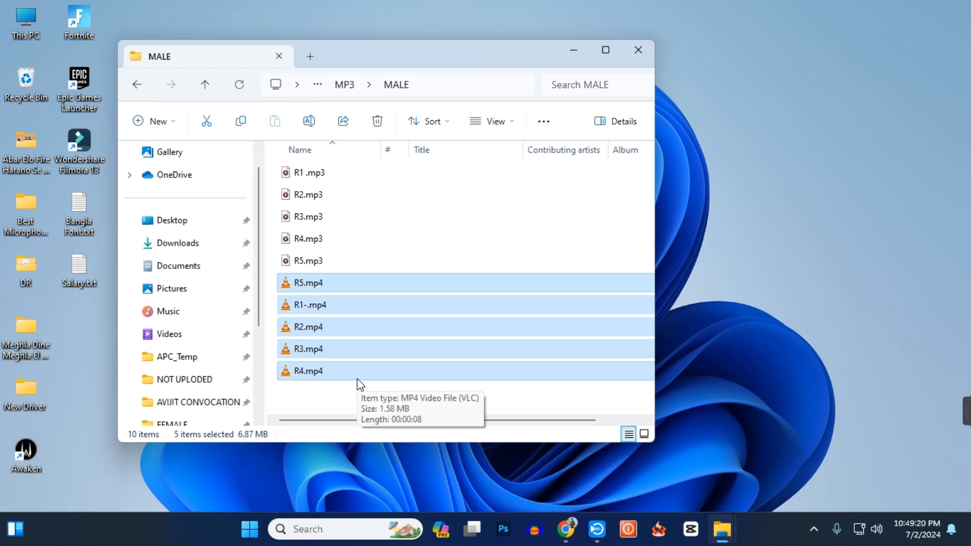
left_click(349, 395)
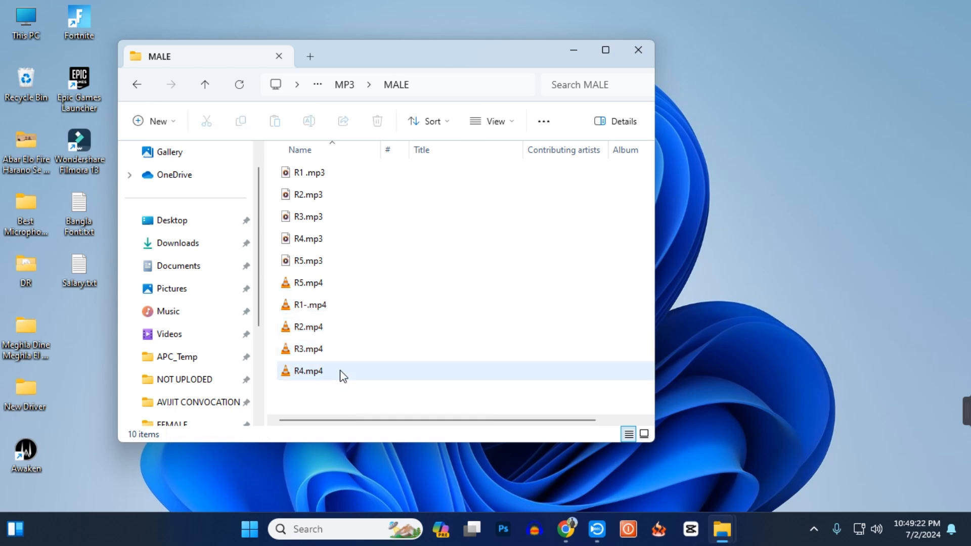
double_click(349, 283)
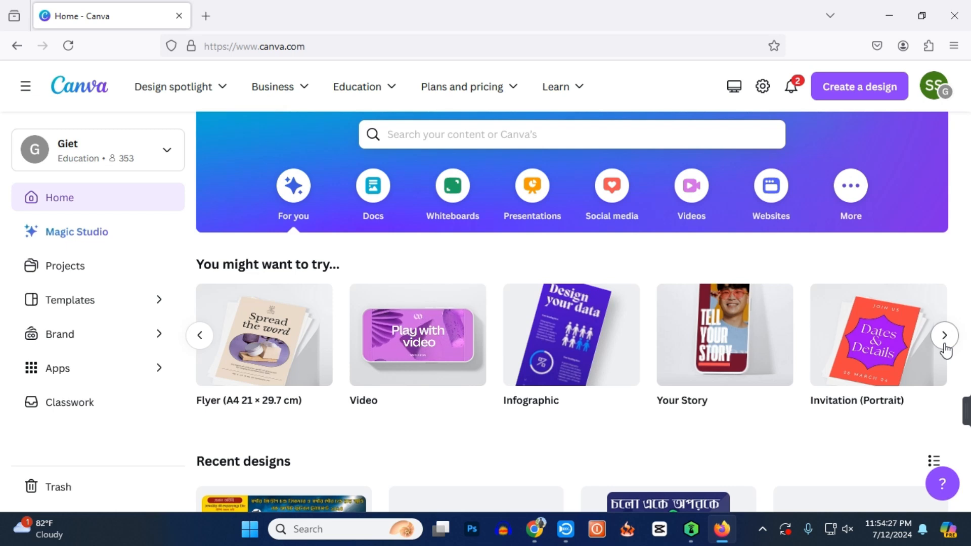
In Canva, create a blank 1920 × 1080 px video with a first page of about 20.8 seconds and a second blank page.
left_click(692, 195)
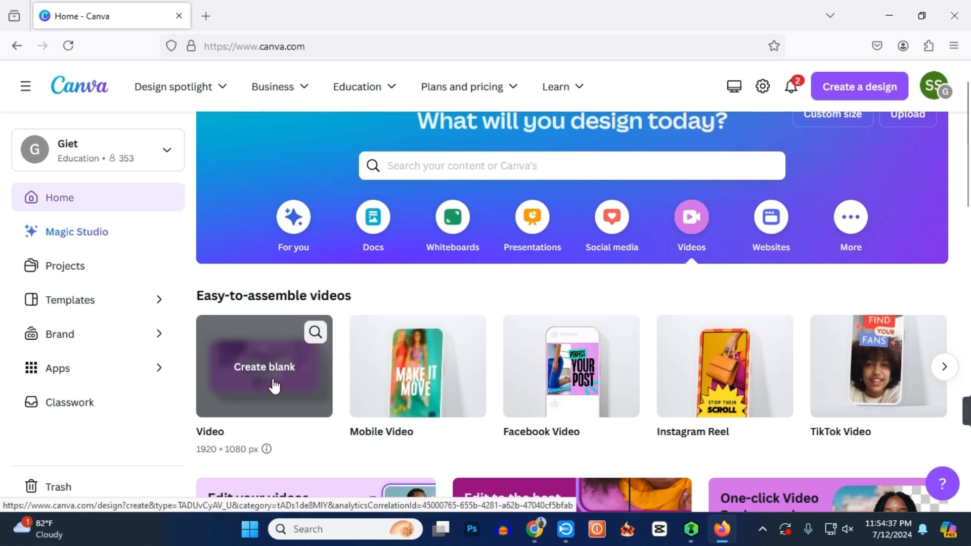
left_click(274, 385)
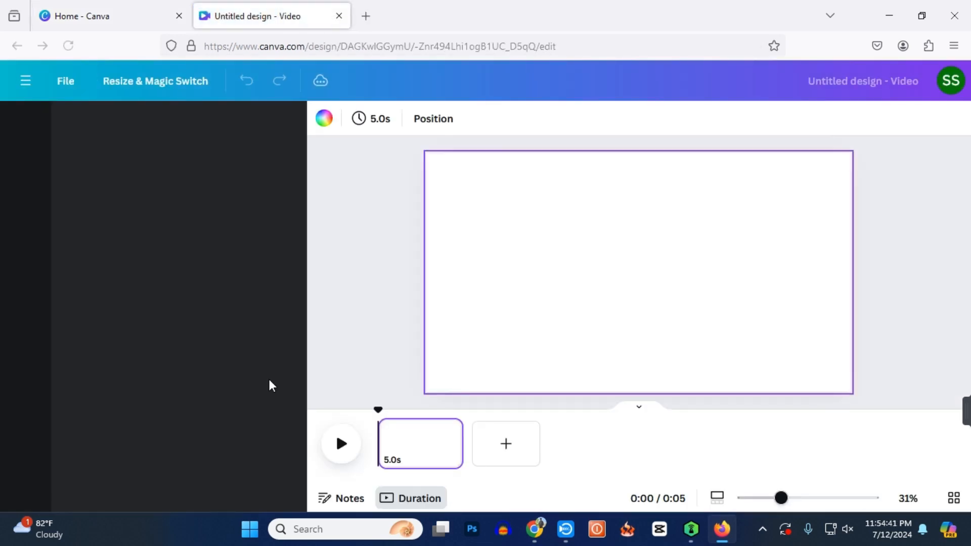
left_click_drag(459, 448, 614, 451)
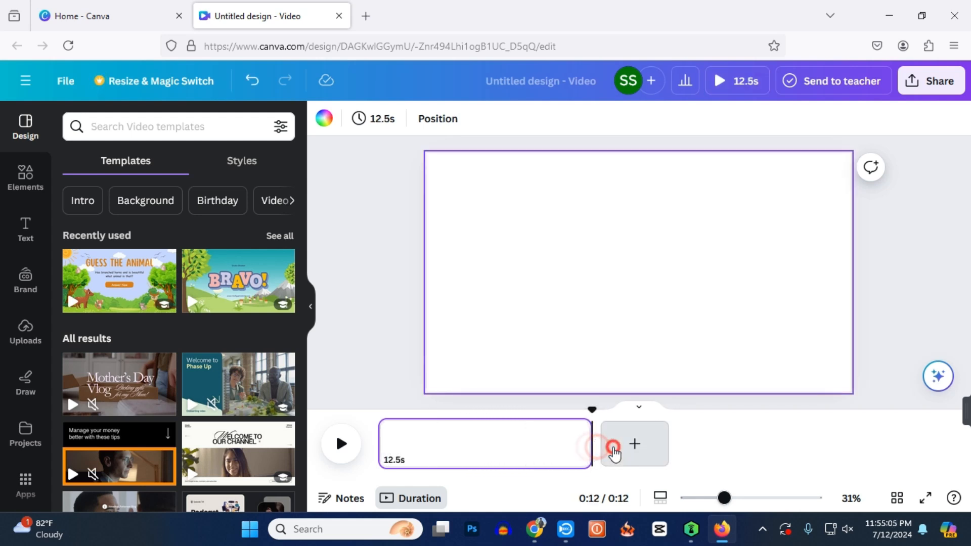
left_click(615, 454)
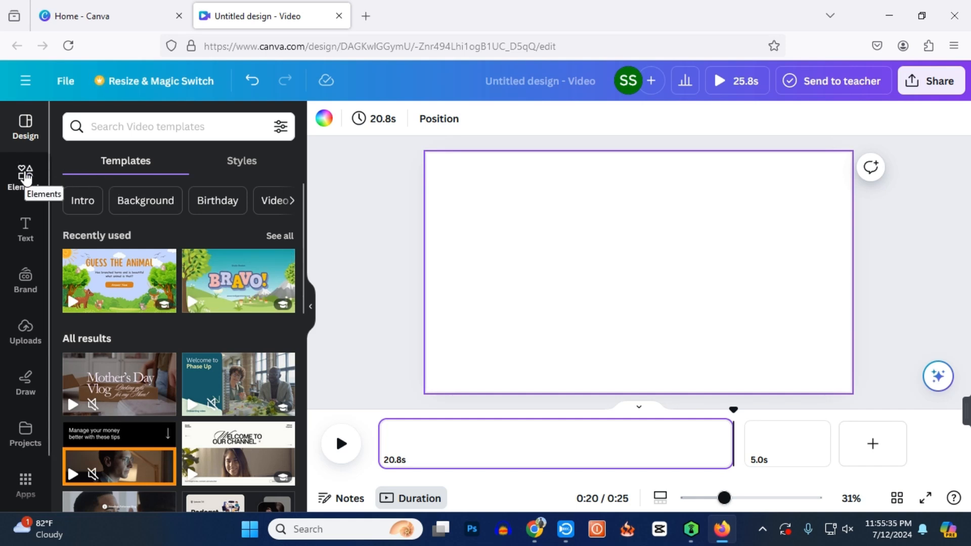
Find a "village house" graphic, add the scene with the red mailbox and picket fence, and stretch it to fill the first page.
left_click(25, 176)
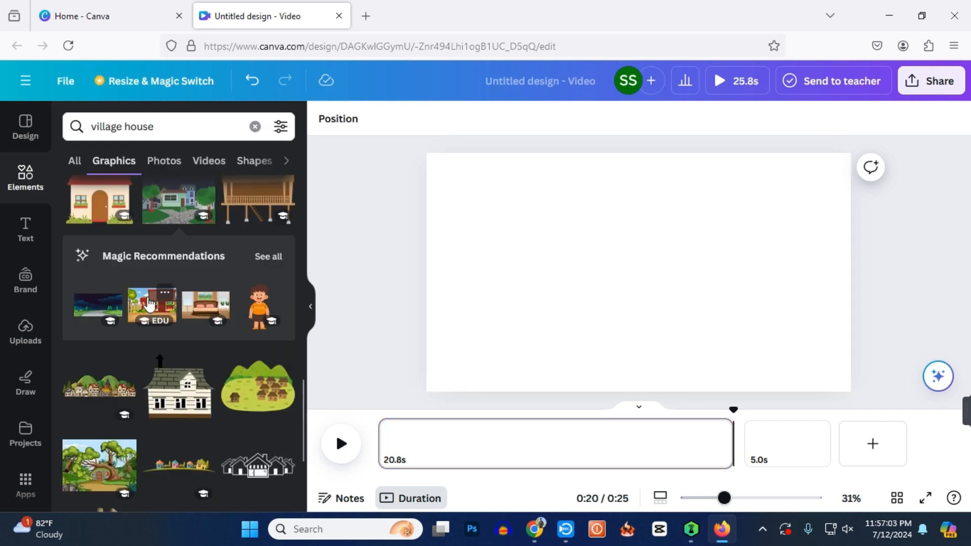
left_click(149, 303)
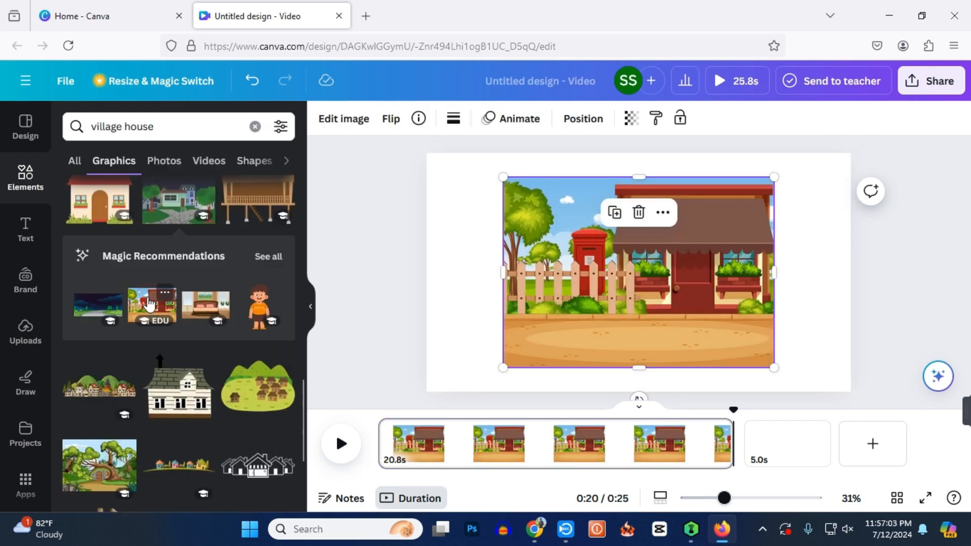
left_click_drag(714, 304, 636, 282)
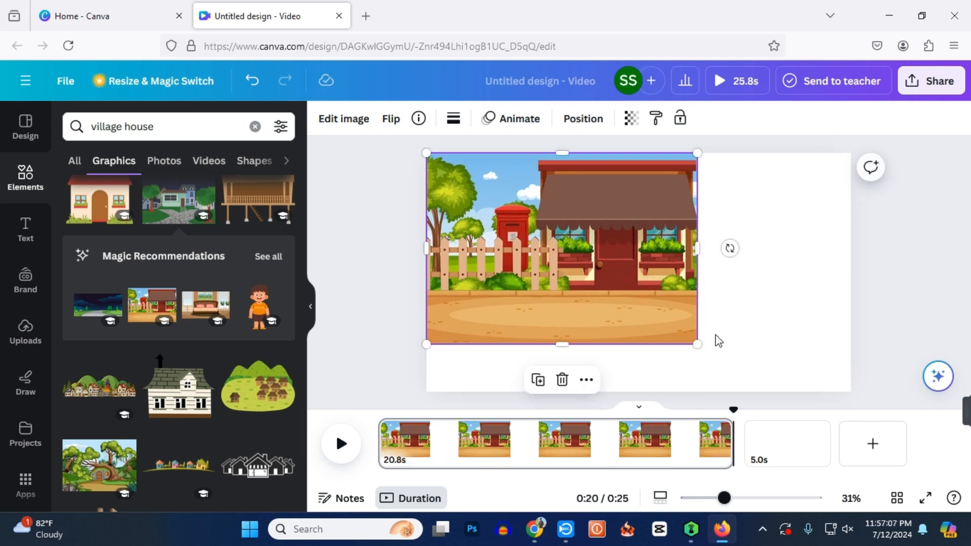
left_click_drag(699, 344, 765, 392)
left_click_drag(765, 286, 834, 286)
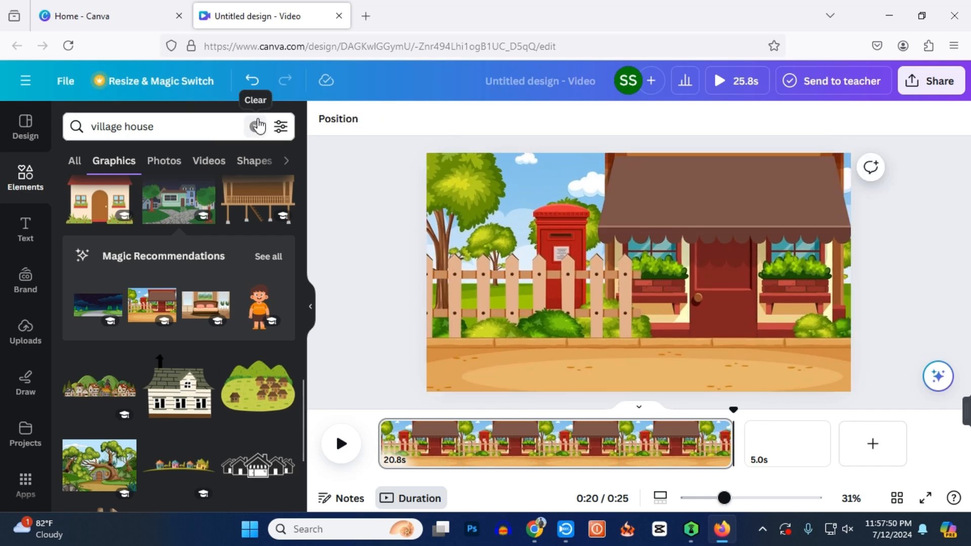
Search graphics for "treed", add the green tree with a brown trunk, shrink it and place it in the scene's lower-left corner.
left_click(257, 126)
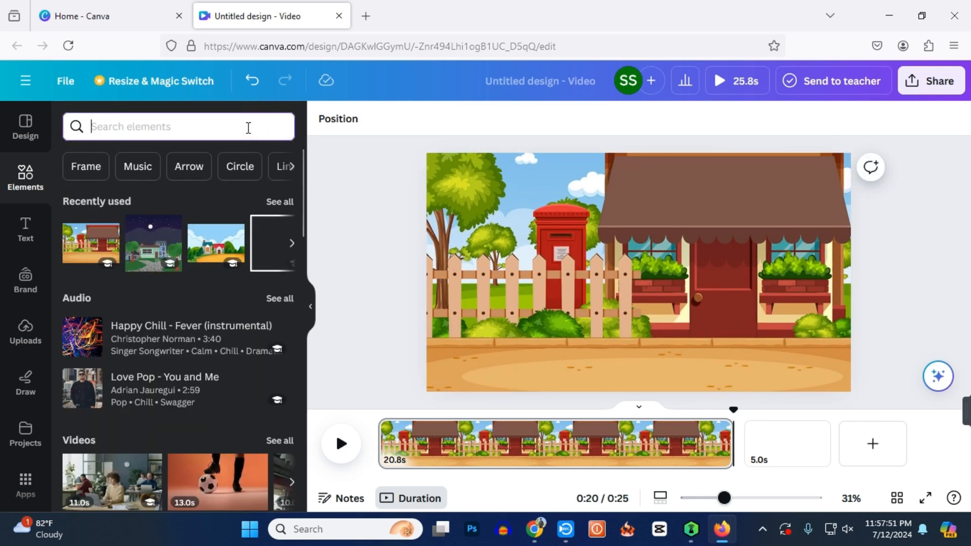
type("treed")
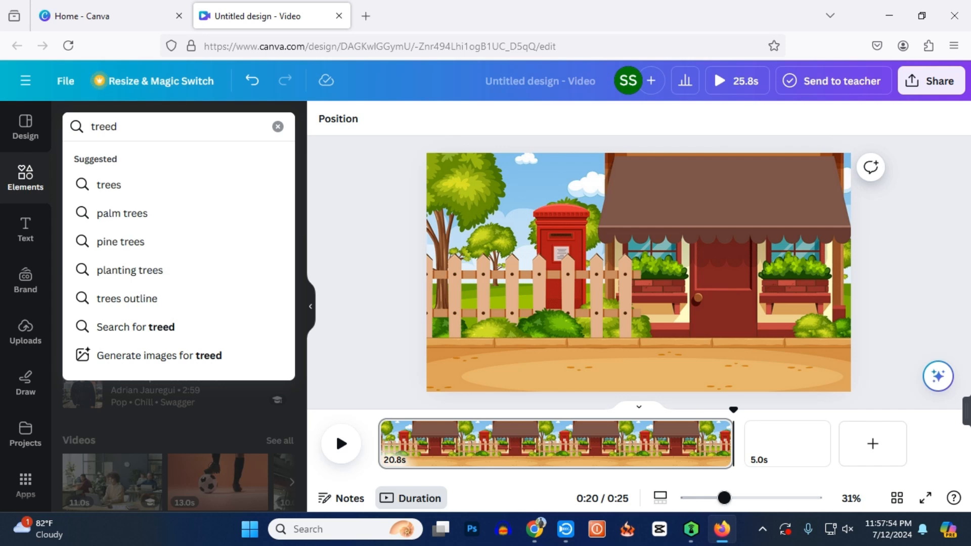
key("Return")
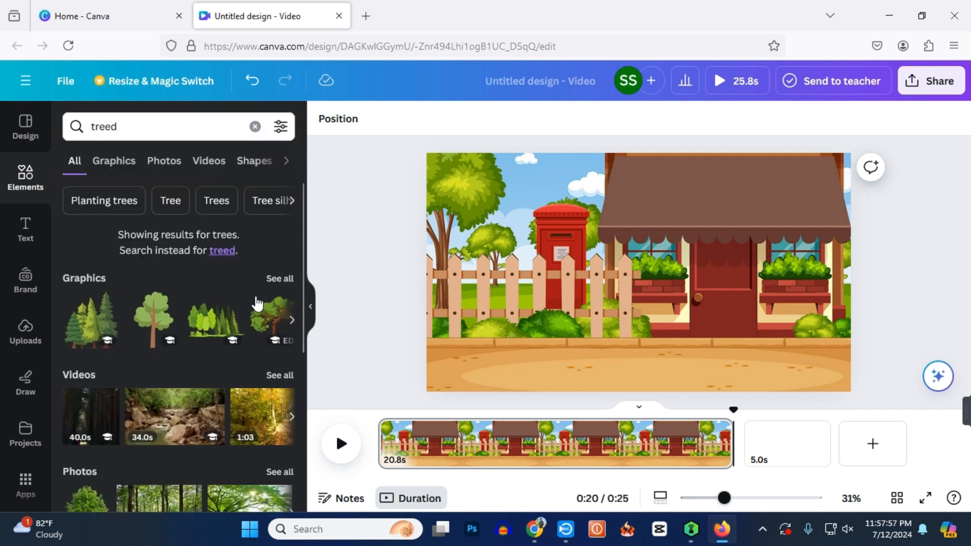
left_click(279, 280)
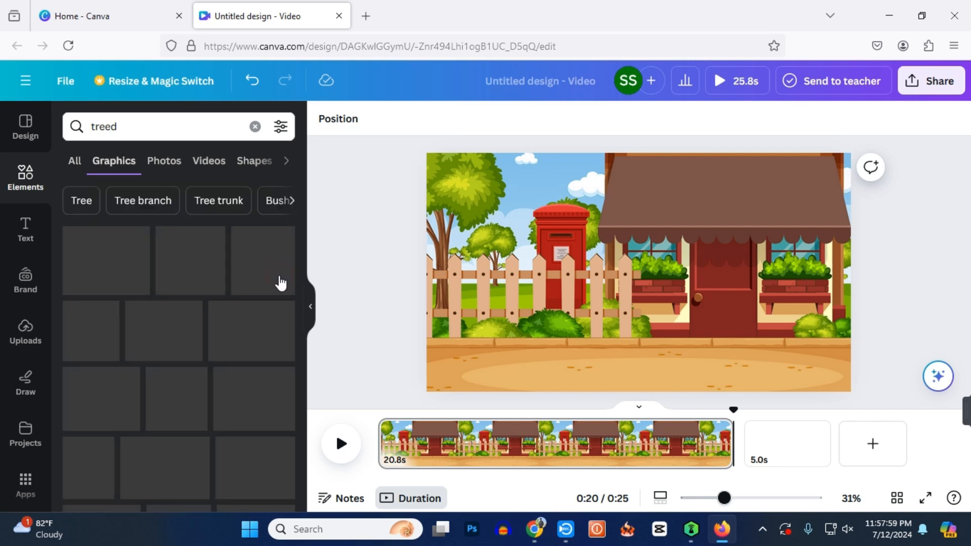
scroll(258, 378, "down", 3)
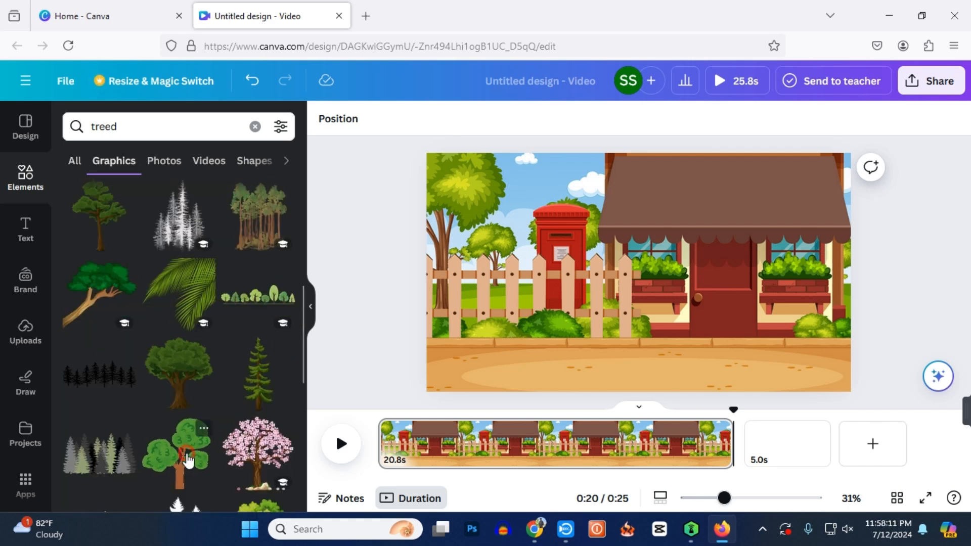
left_click(190, 458)
left_click_drag(629, 349, 526, 365)
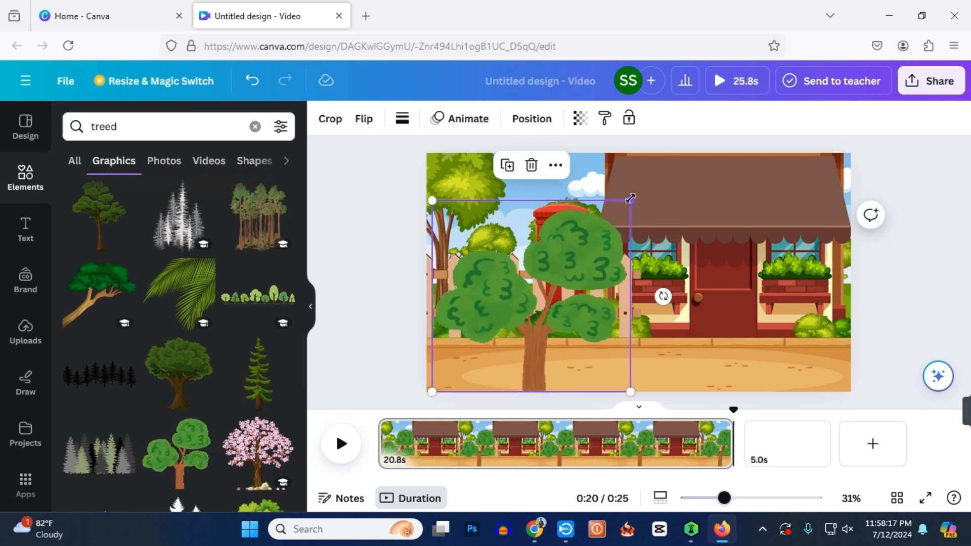
left_click_drag(631, 201, 546, 286)
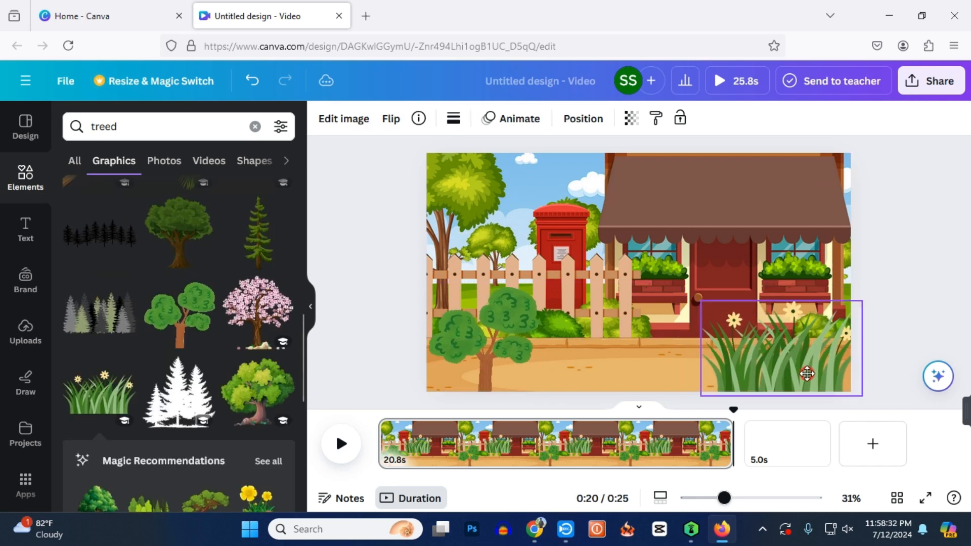
Add the flowering grass and the yellow flower with rocks, shrink both and arrange them side by side in the scene's lower-right corner.
left_click_drag(808, 374, 821, 368)
left_click_drag(715, 295, 796, 361)
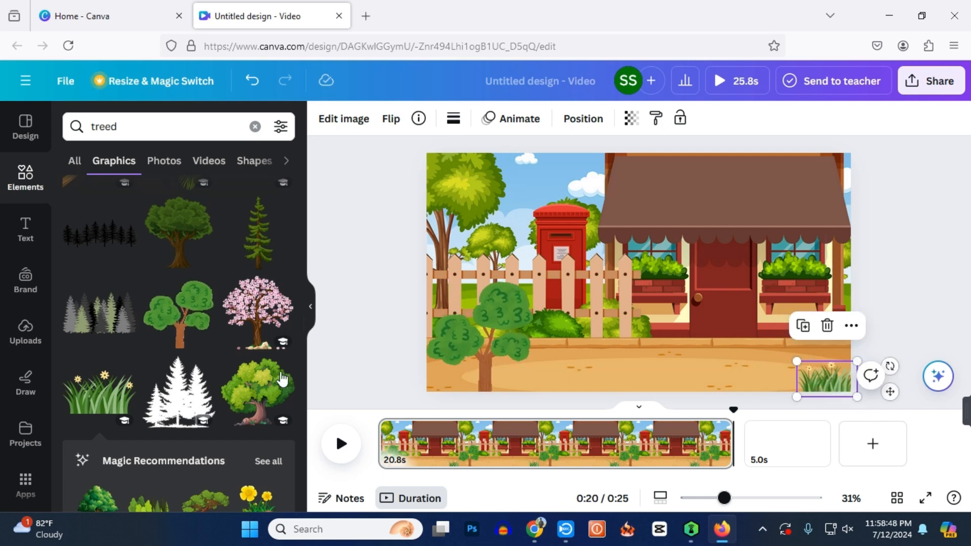
scroll(242, 337, "down", 3)
left_click(263, 368)
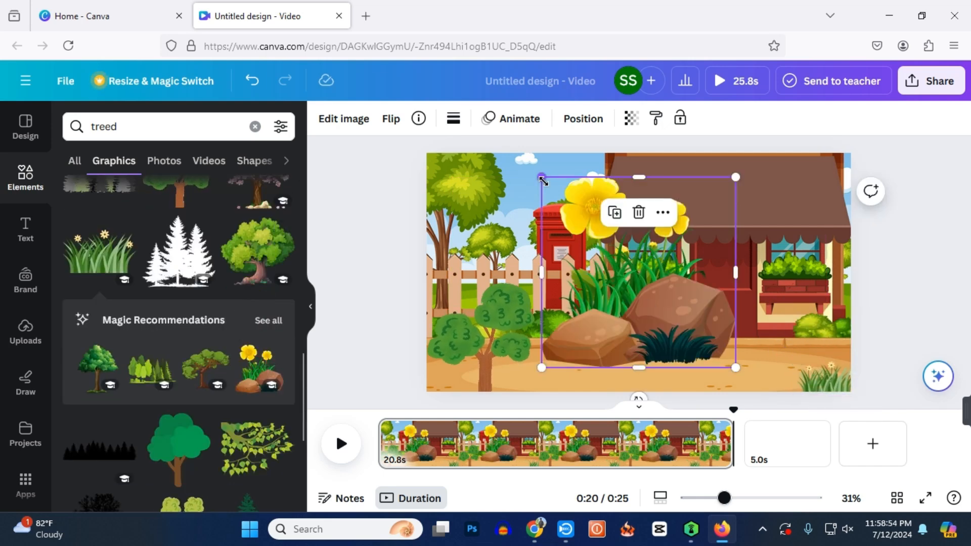
left_click_drag(542, 177, 649, 282)
left_click_drag(687, 333, 791, 326)
left_click_drag(827, 381, 743, 376)
left_click_drag(803, 320, 824, 358)
left_click_drag(748, 375, 764, 375)
left_click(717, 373)
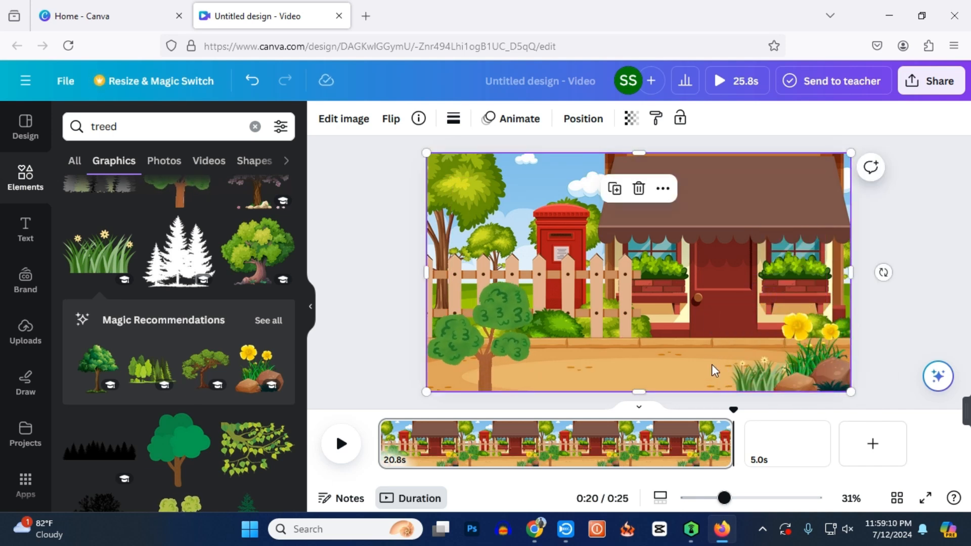
left_click(803, 340)
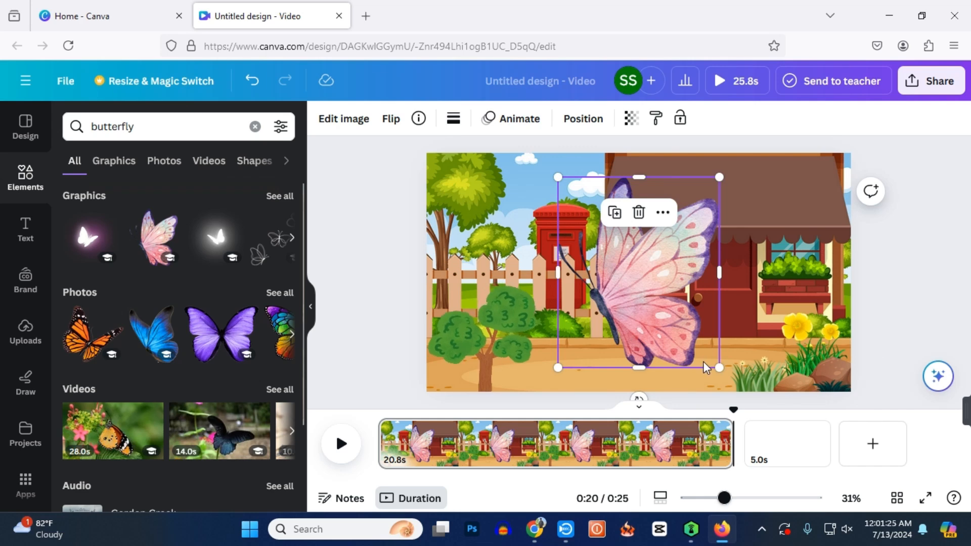
Shrink the pink butterfly, place it beside the yellow flower and create a custom animation path from there to the grass.
left_click_drag(719, 365, 820, 318)
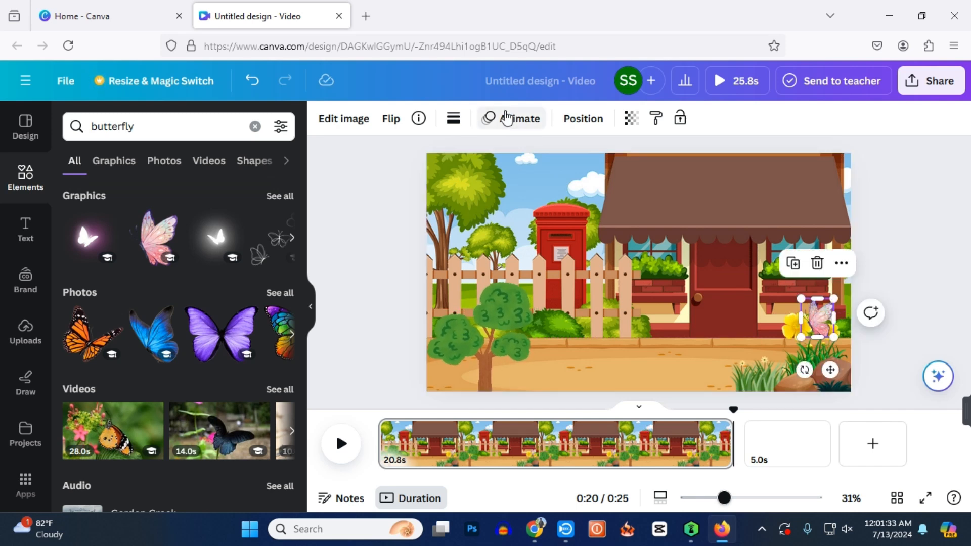
left_click(506, 117)
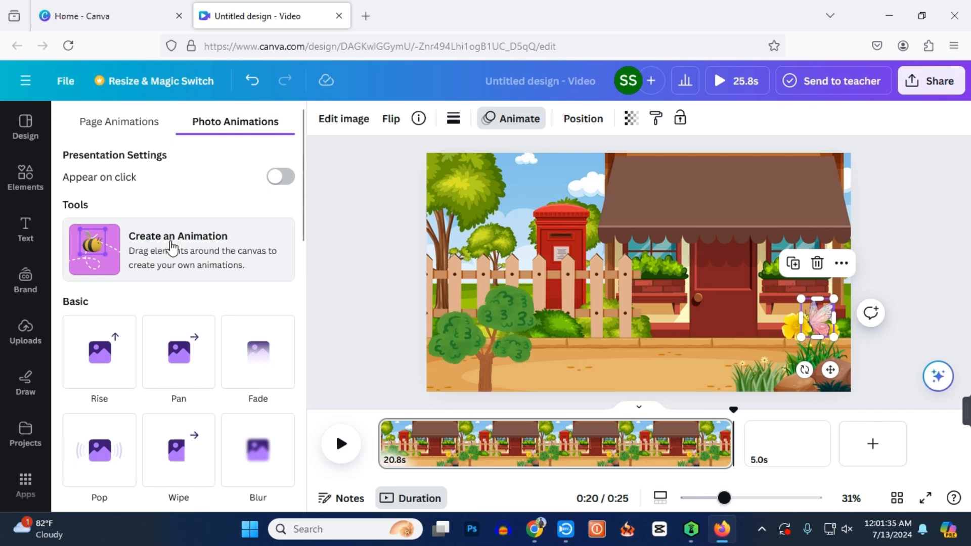
left_click(172, 248)
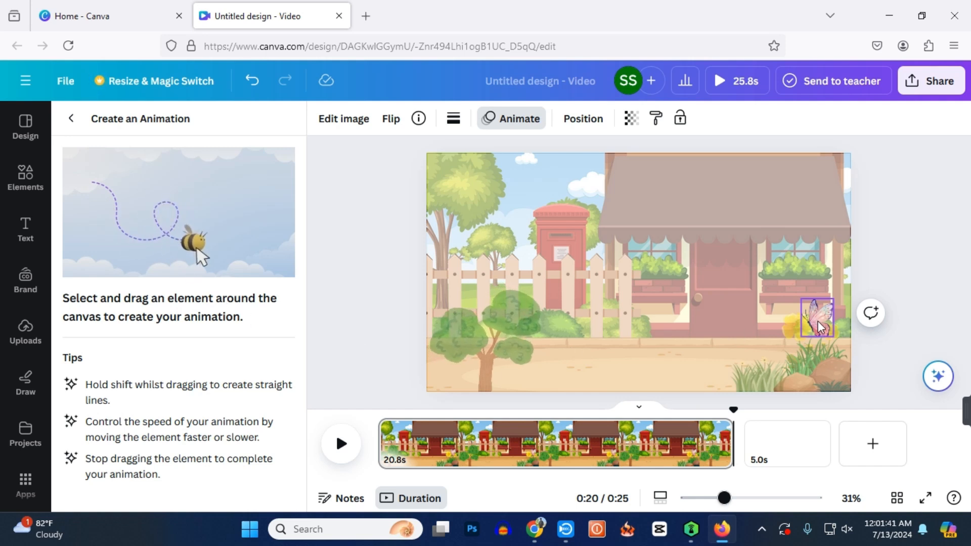
mouse_move(821, 326)
left_mouse_down()
mouse_move(793, 303)
mouse_move(777, 310)
mouse_move(775, 331)
mouse_move(787, 339)
mouse_move(798, 306)
mouse_move(787, 294)
mouse_move(774, 299)
mouse_move(768, 364)
mouse_move(752, 374)
mouse_move(762, 381)
mouse_move(742, 385)
left_mouse_up()
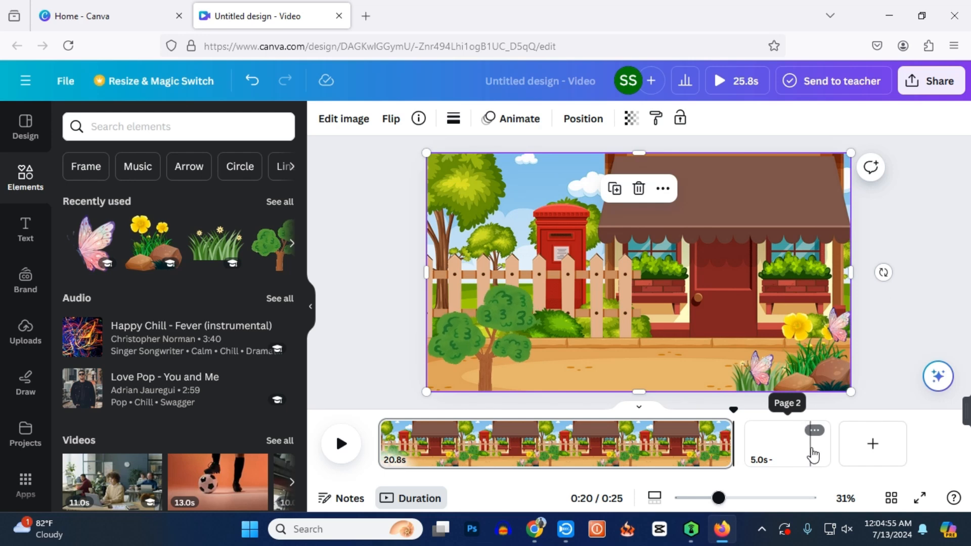
Delete the blank second page and download the design as an MP4 video in 4K (UHD) quality.
left_click(785, 455)
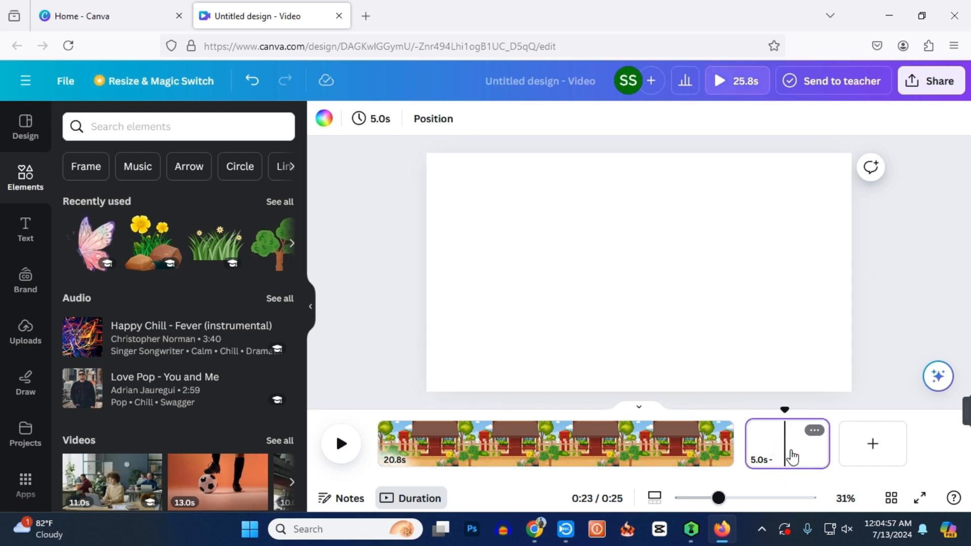
key("Delete")
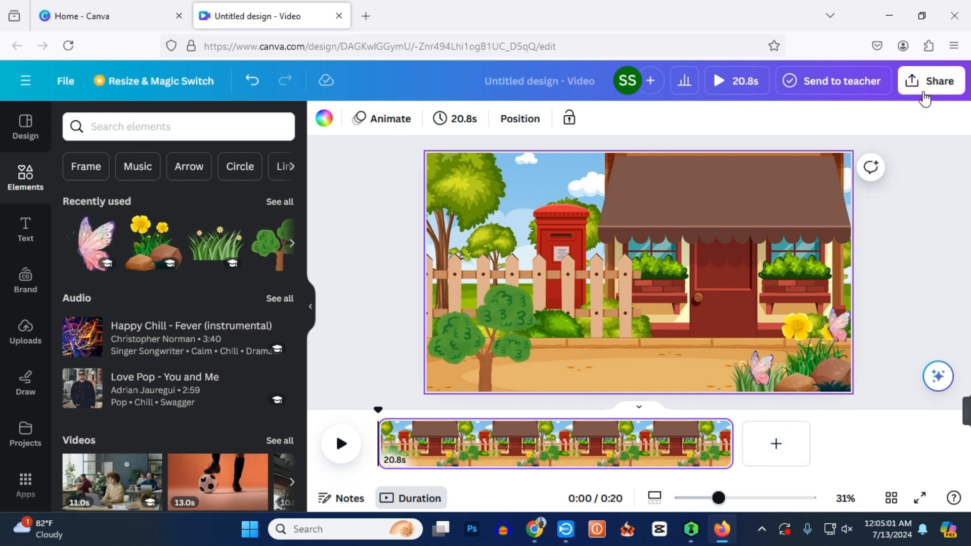
left_click(925, 92)
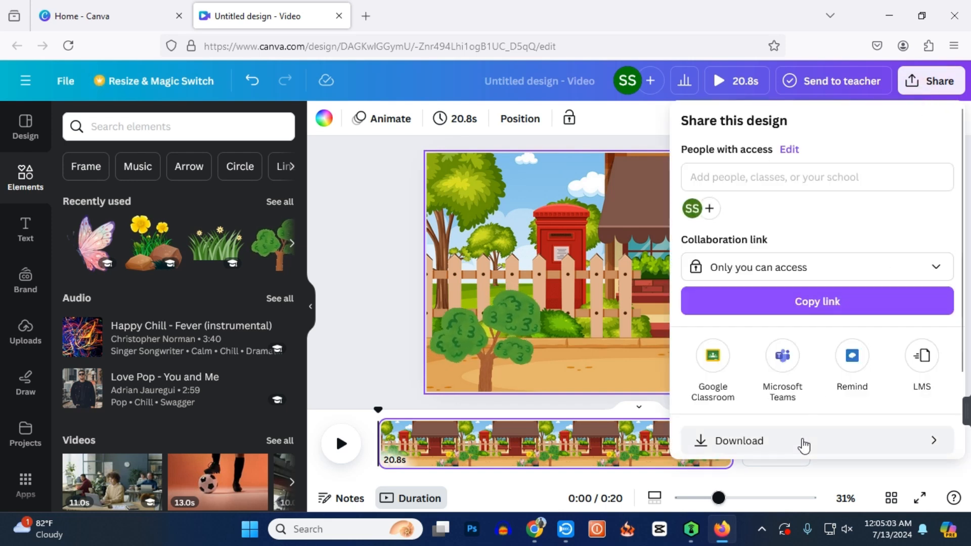
left_click(805, 443)
left_click_drag(862, 242, 946, 236)
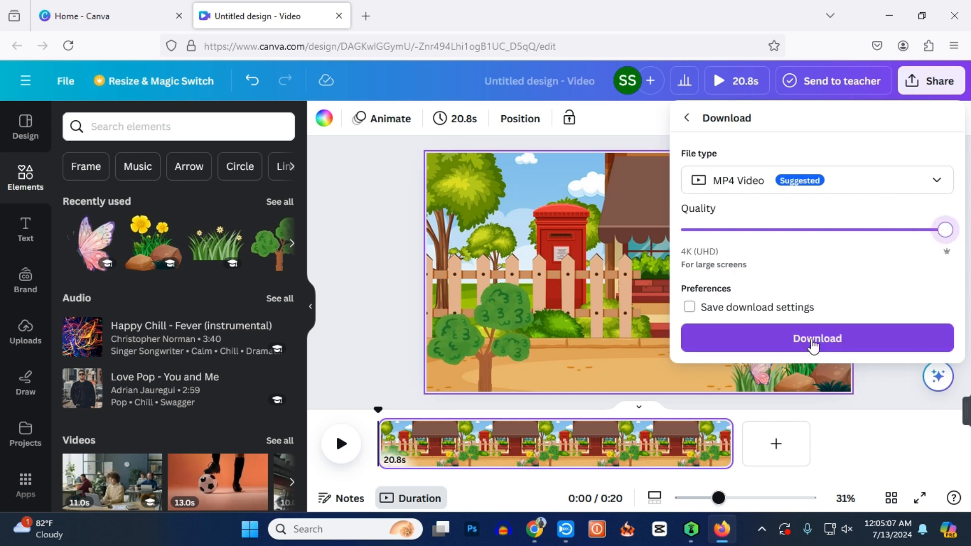
left_click(813, 347)
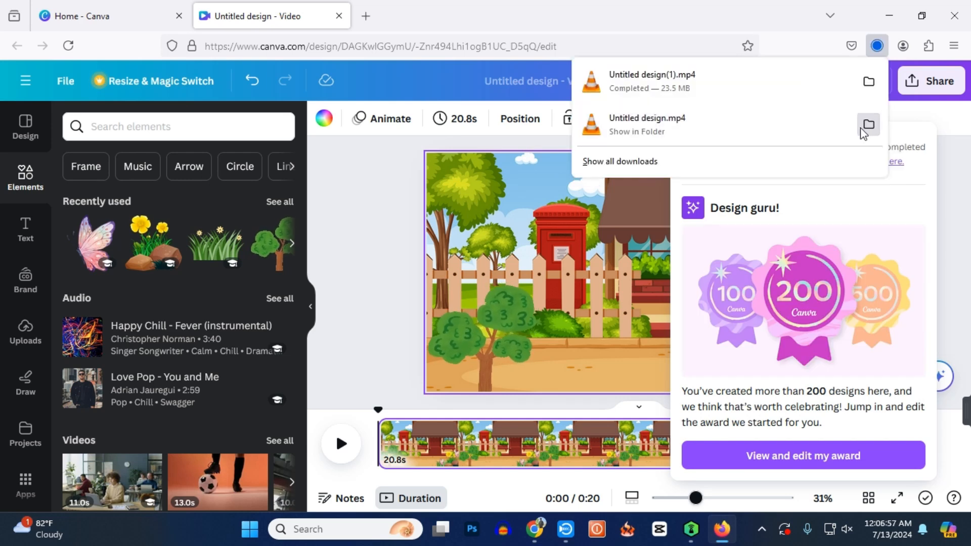
left_click(866, 128)
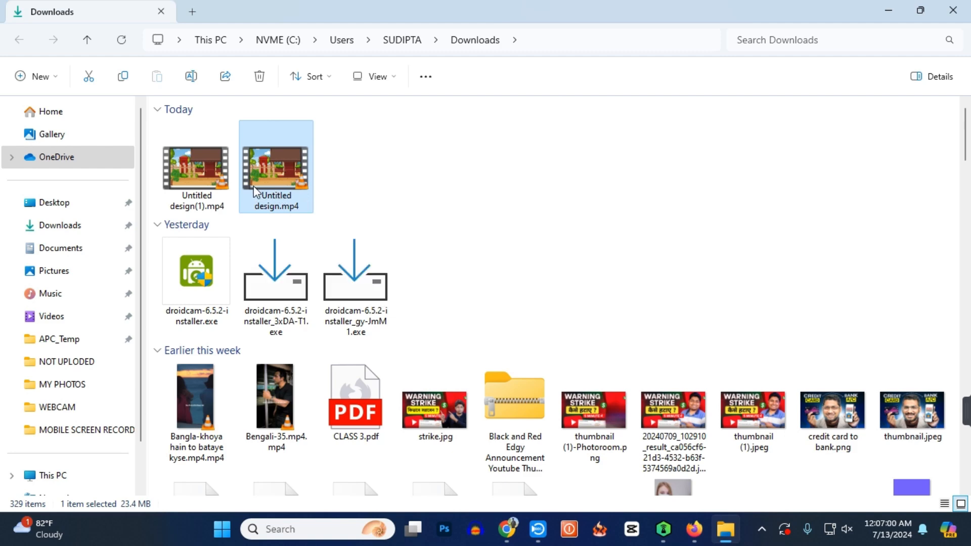
Play Untitled design(1).mp4 from Downloads, and review the MINA and RAMU clips and Bacground.mp4 in the EDITING folder.
left_click(211, 182)
double_click(211, 178)
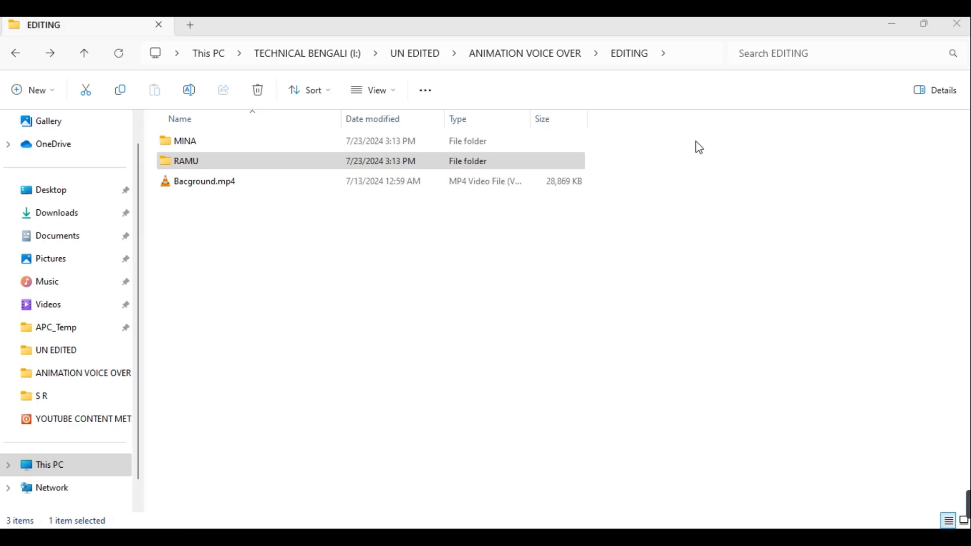
double_click(362, 144)
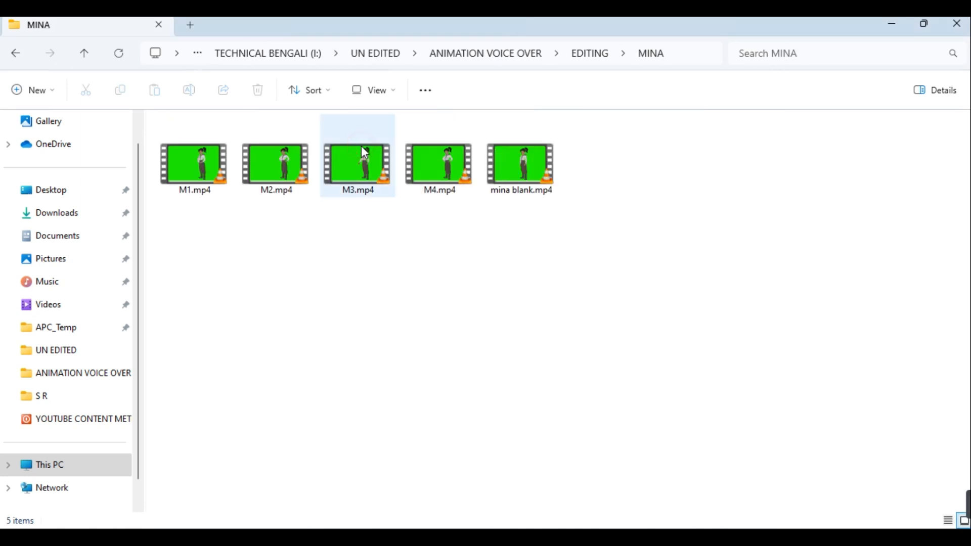
key("alt+Left")
double_click(358, 156)
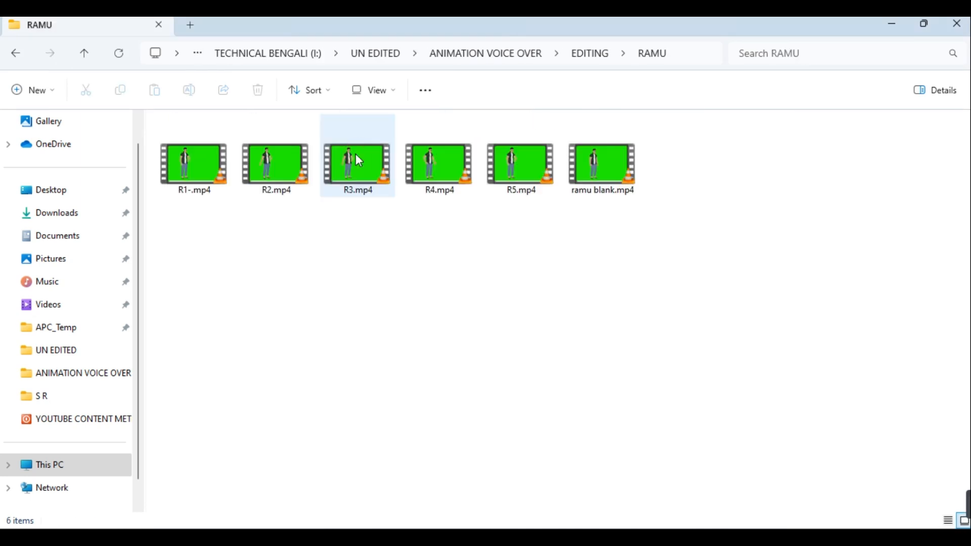
key("alt+Left")
left_click(306, 185)
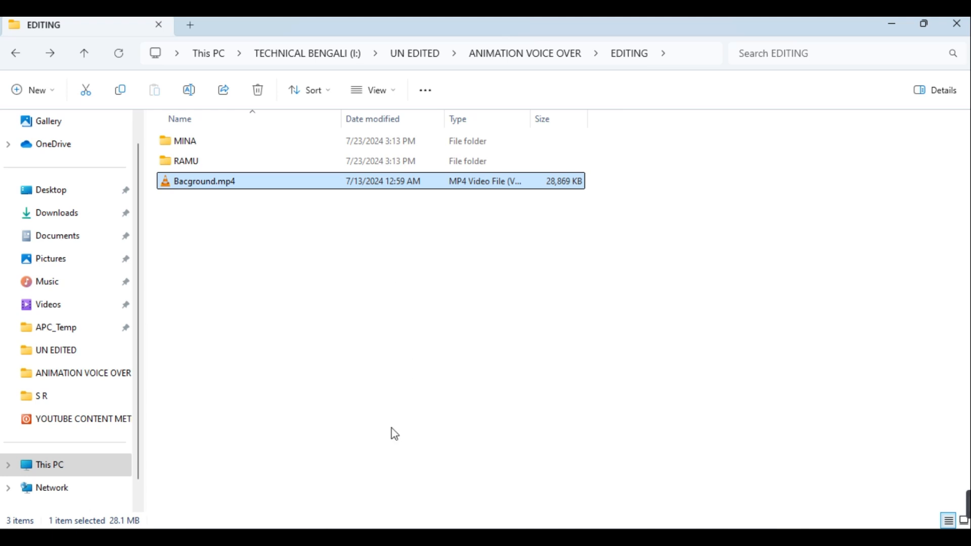
Launch Wondershare Filmora 13 in a maximized window and create a new 16:9 (Widescreen) project.
key("super+s")
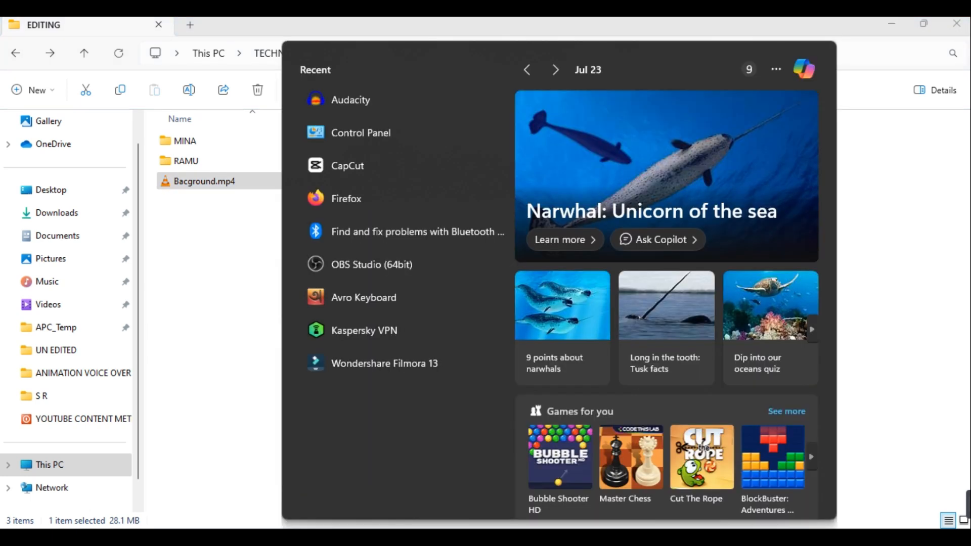
left_click(347, 365)
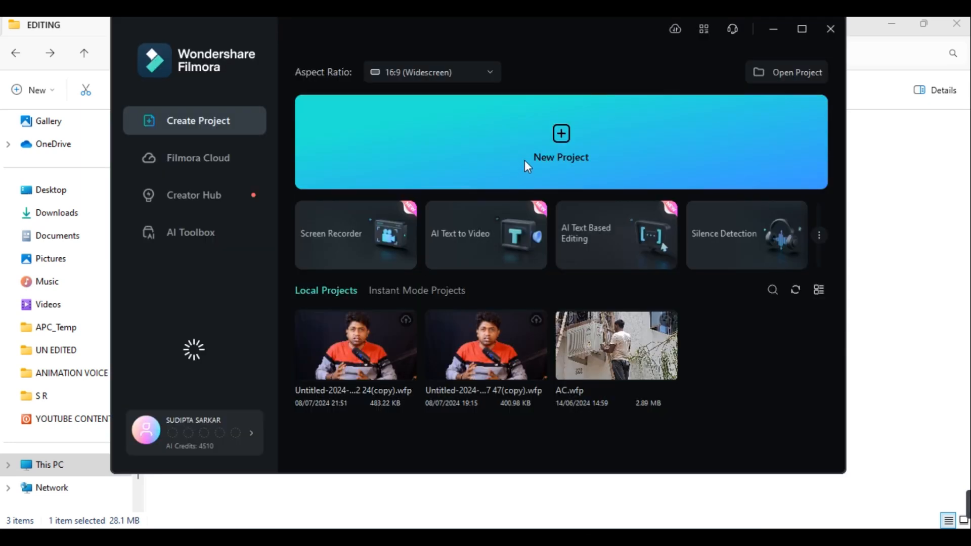
left_click(804, 29)
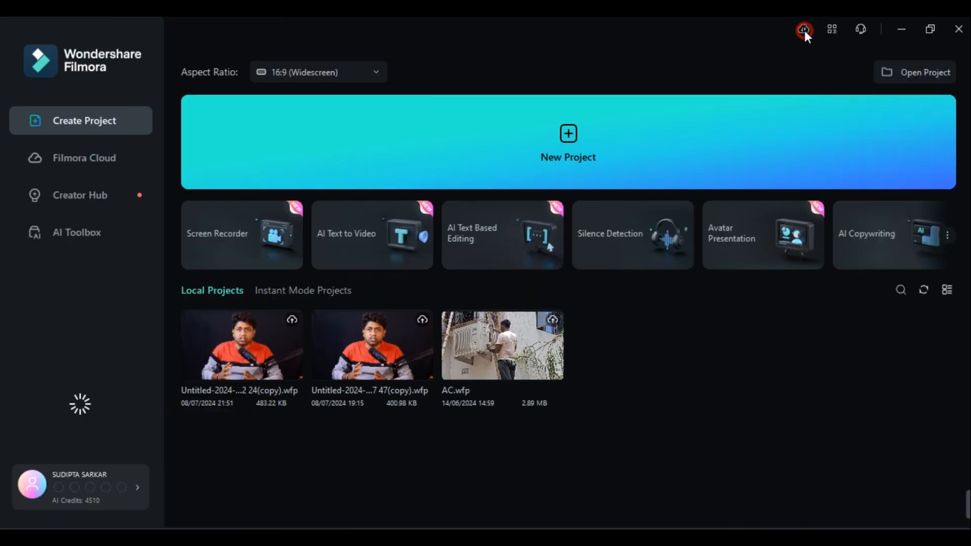
left_click(602, 153)
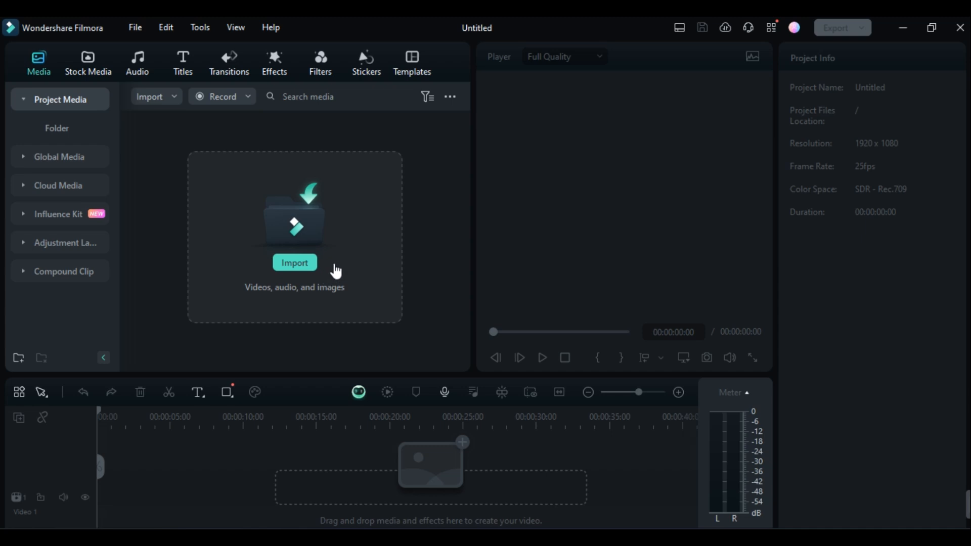
Import Bacground.mp4 and all the clips from the MINA folder, M1 to M4 and mina blank, into the project media.
double_click(416, 30)
left_click_drag(190, 181, 603, 248)
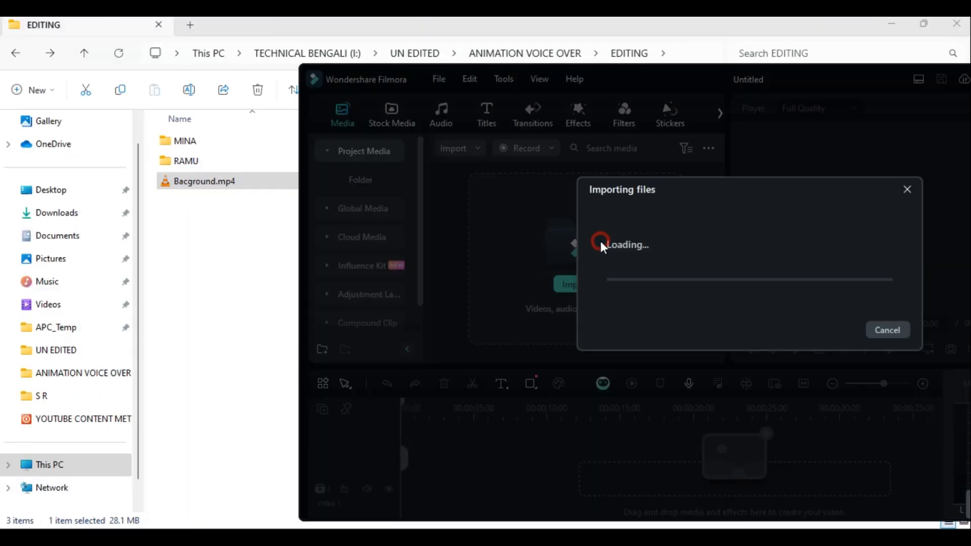
double_click(207, 140)
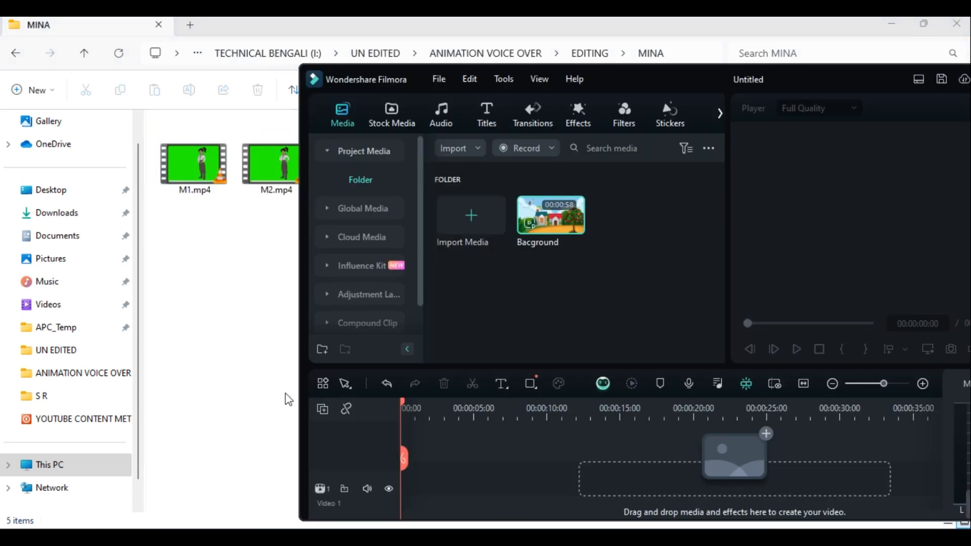
left_click_drag(177, 256, 523, 171)
key("alt+Tab")
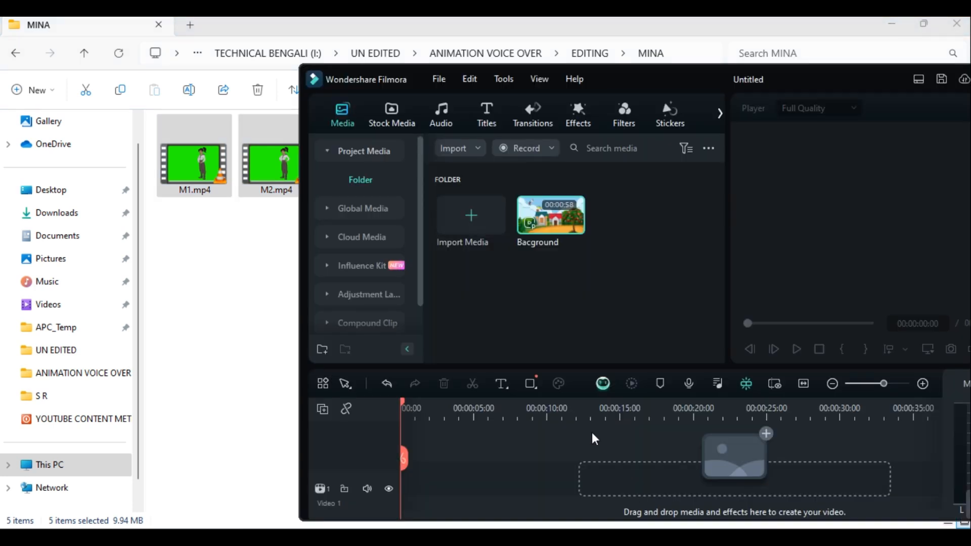
left_click_drag(273, 167, 392, 232)
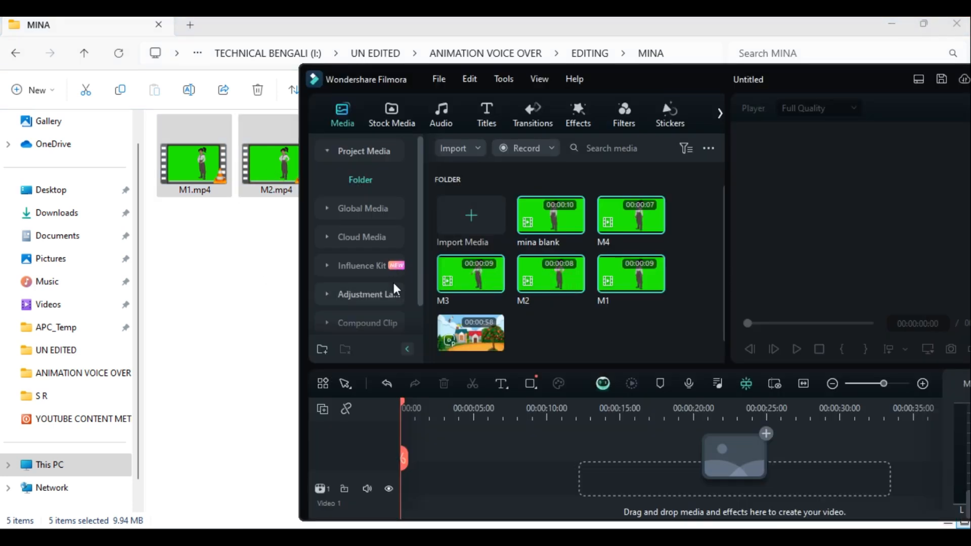
Import all the clips from the RAMU folder, R1- to R5 and ramu blank, into the project media.
left_click(254, 276)
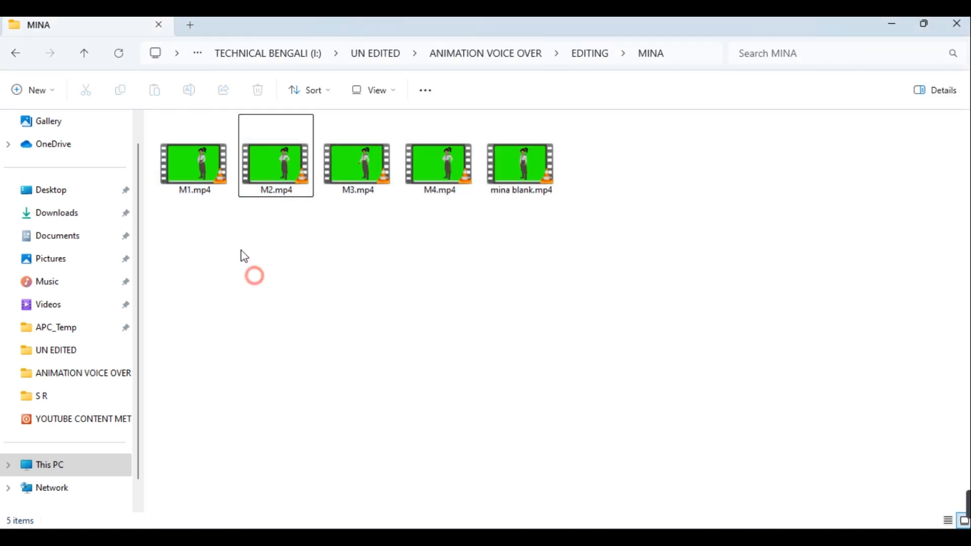
left_click(9, 60)
double_click(195, 162)
left_click_drag(182, 223, 600, 157)
key("alt+Tab")
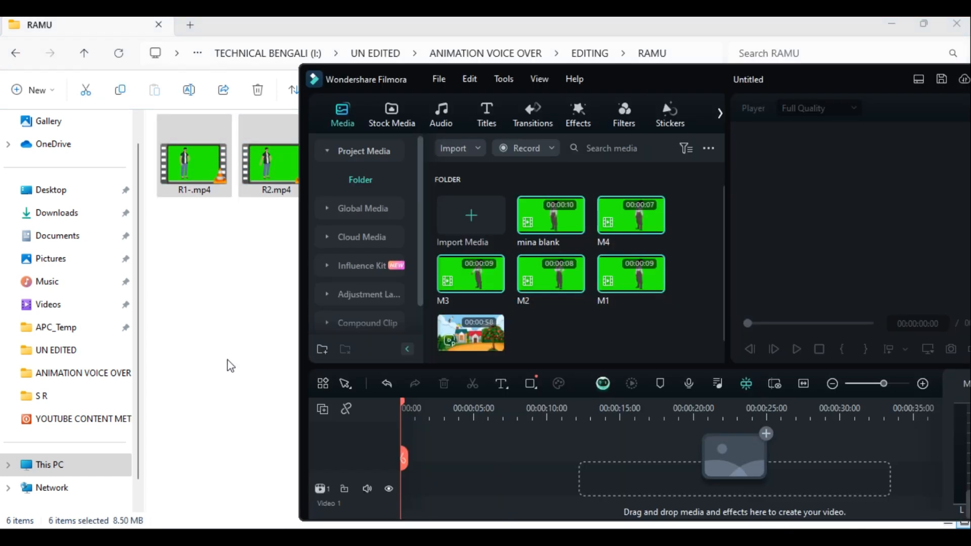
left_click_drag(203, 199, 571, 299)
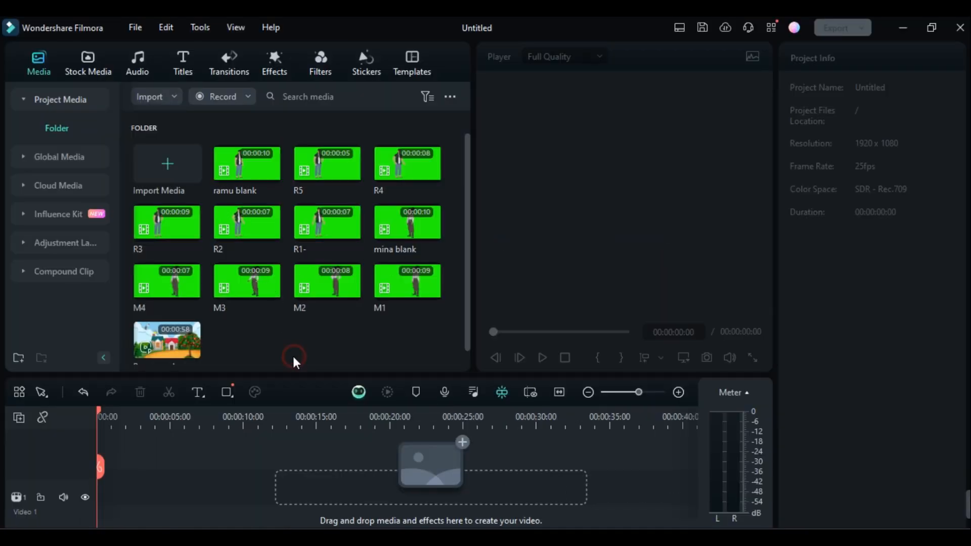
Place the Bacground clip at the start of the Video 1 track and match the project settings to its 3840 x 2160 30fps format.
scroll(292, 354, "down", 1)
left_click_drag(163, 328, 101, 495)
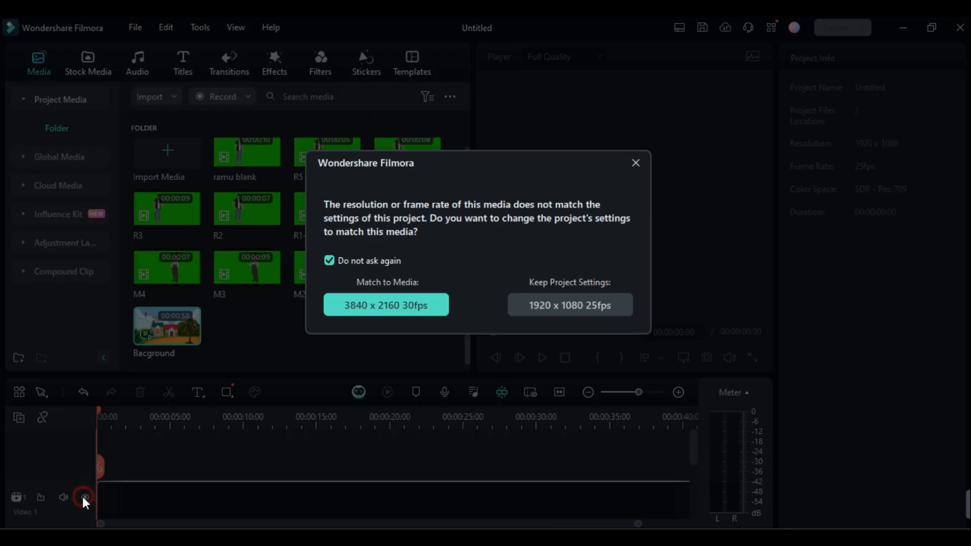
left_click(394, 306)
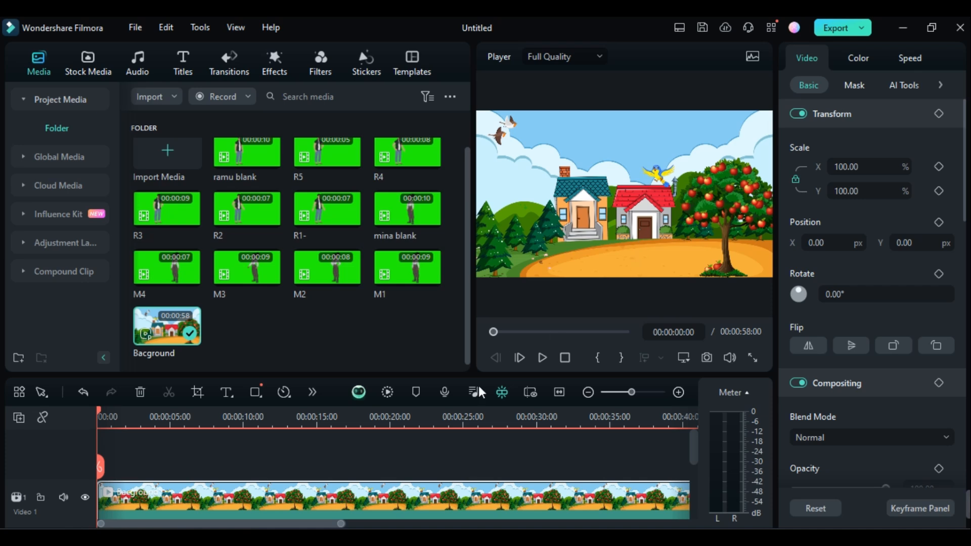
Place the R1- clip on the Video 2 track above the background, starting at 00:00:00:00.
mouse_move(98, 411)
left_mouse_down()
mouse_move(613, 401)
mouse_move(98, 407)
left_mouse_up()
scroll(278, 212, "up", 1)
scroll(278, 213, "up", 1)
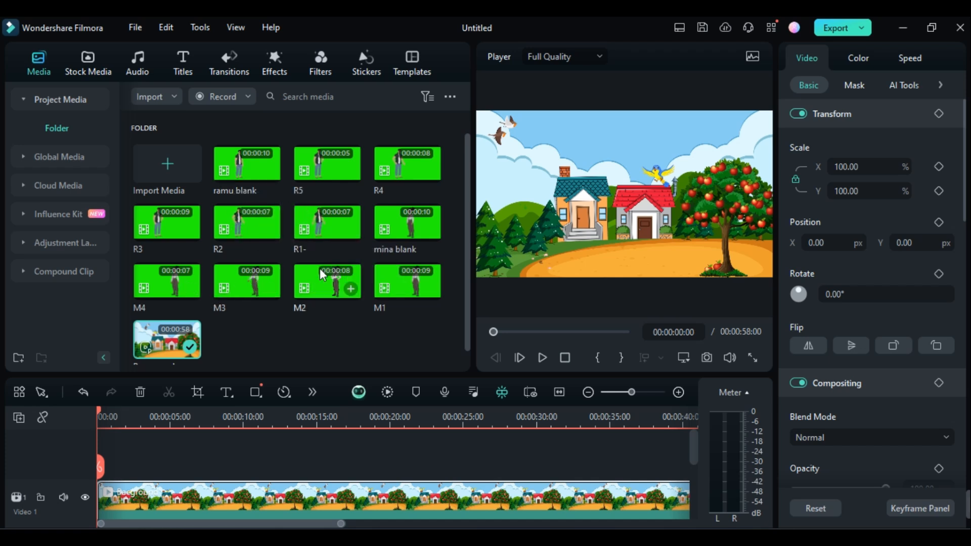
left_click(323, 224)
left_click_drag(324, 227, 101, 481)
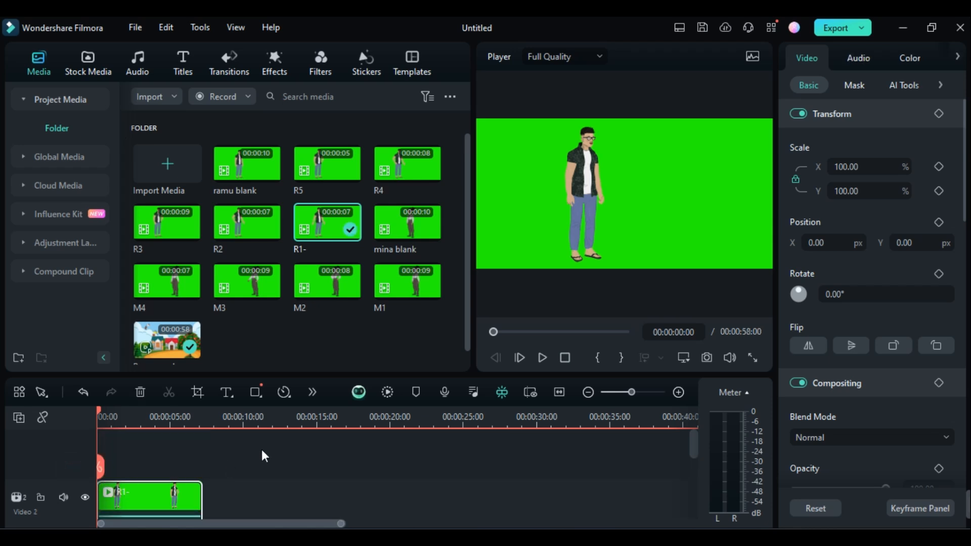
scroll(263, 450, "down", 1)
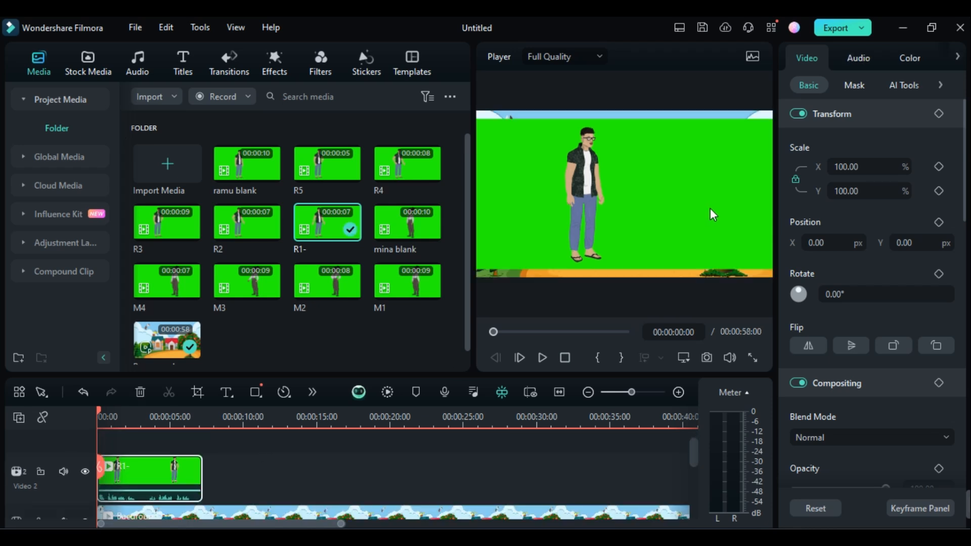
Enlarge the R1- clip to about 111% and shift it left in the frame to about X -210.5 px, Y 0.5 px.
left_click(668, 216)
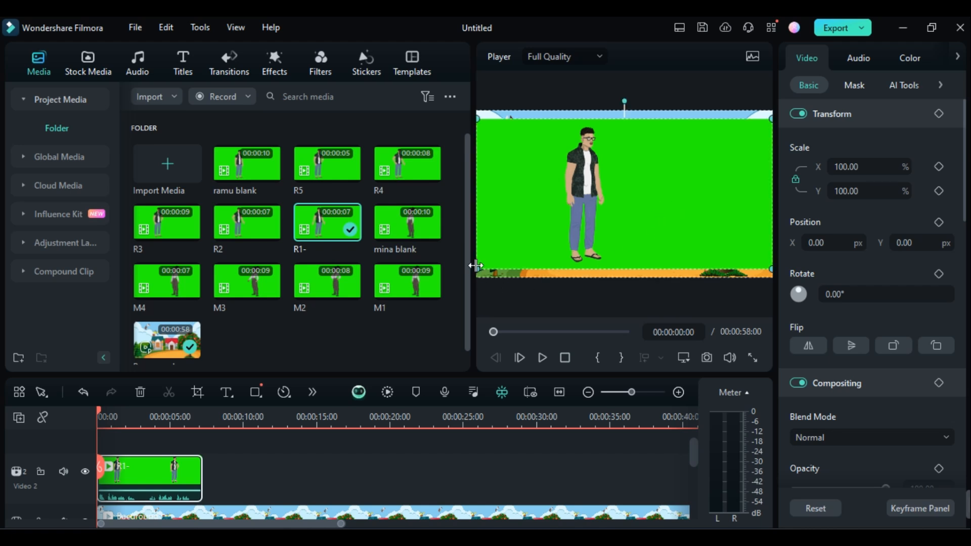
left_click_drag(475, 270, 461, 285)
left_click_drag(623, 215, 623, 207)
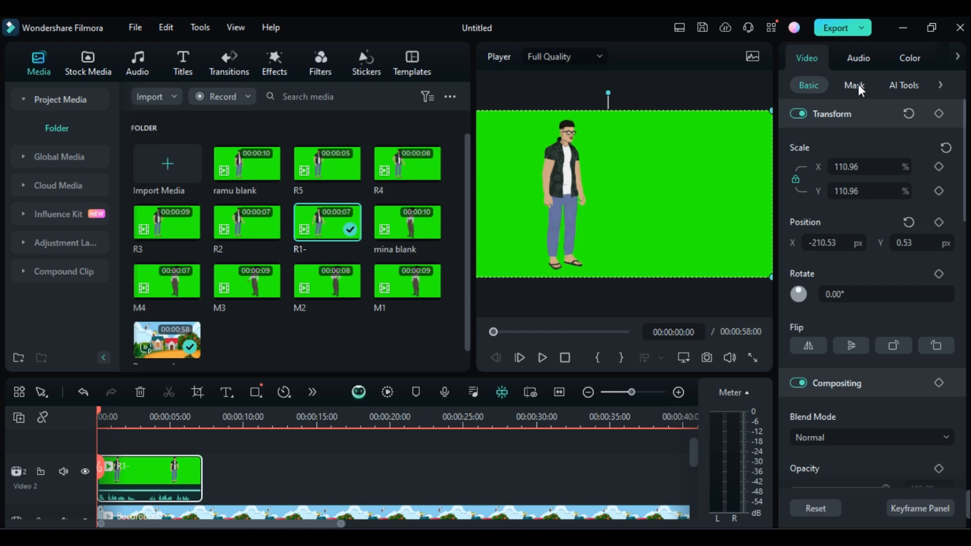
Key out the green background of the R1- clip with Chroma Key.
left_click(908, 86)
left_click(797, 114)
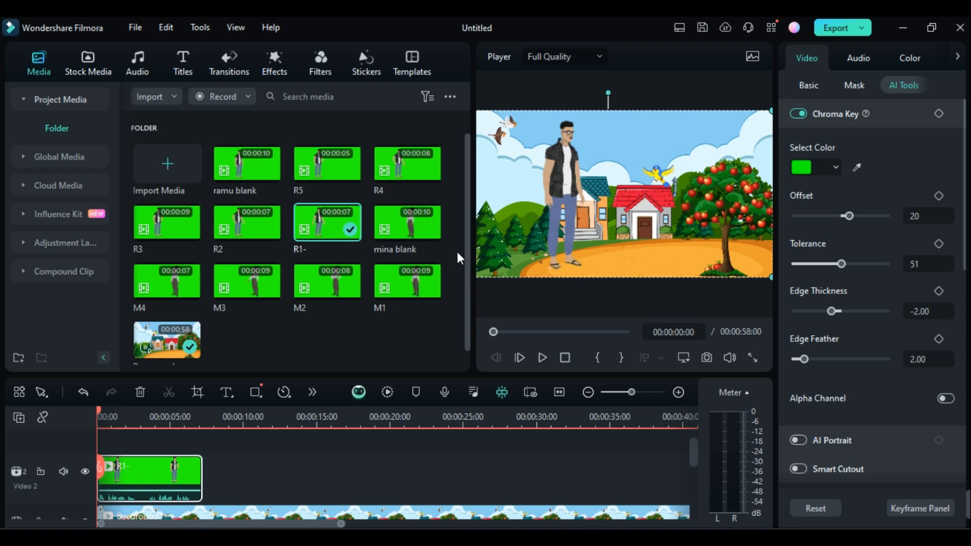
Place the mina blank clip on the Video 3 track at 00:00:00:00 and enlarge it to cover the whole frame.
scroll(470, 236, "down", 1)
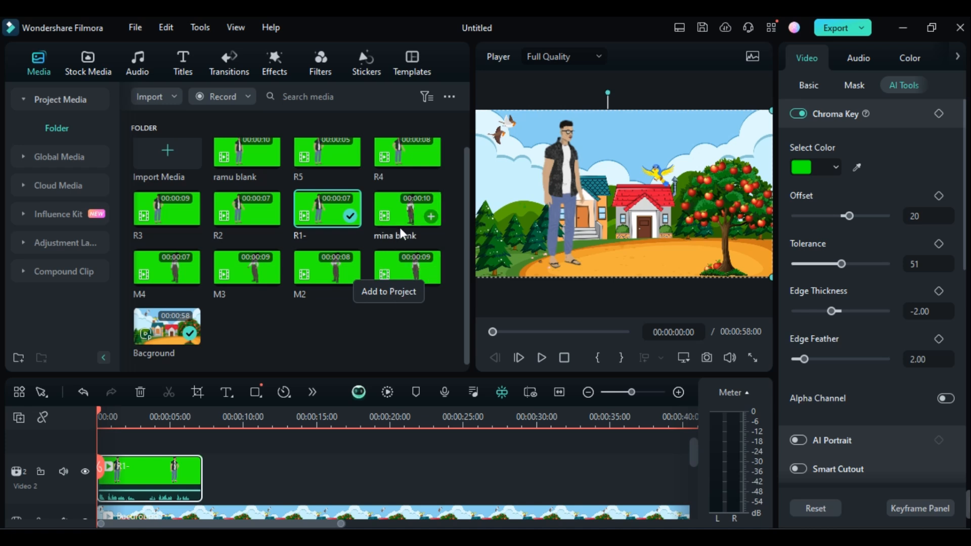
left_click_drag(402, 227, 105, 455)
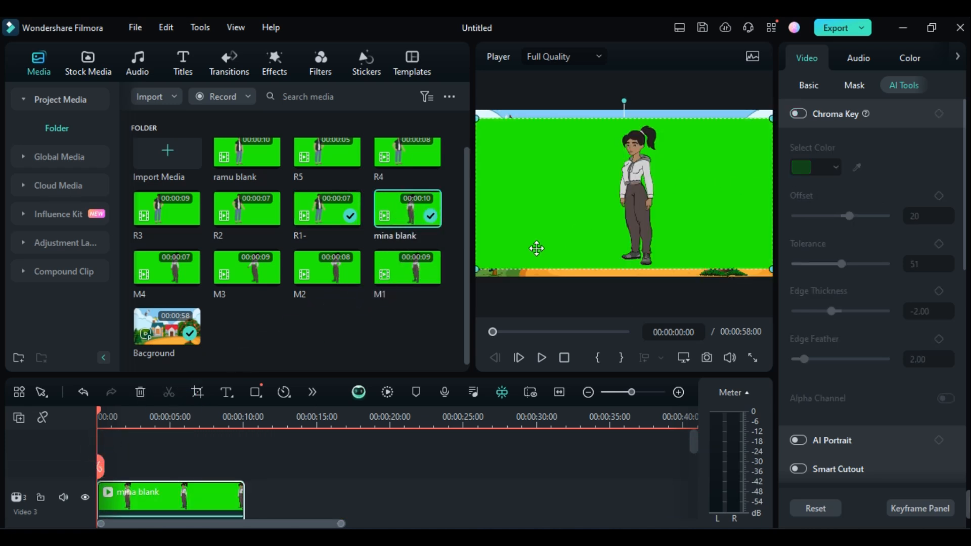
left_click_drag(477, 266, 450, 280)
left_click_drag(605, 221, 598, 212)
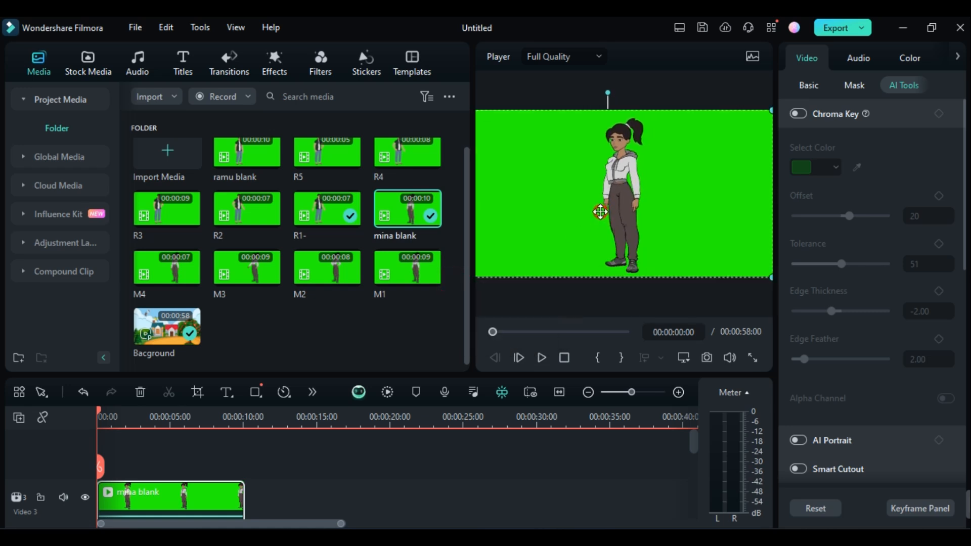
Key out the green of the mina blank clip with Chroma Key and shift the woman right, closer to the apple tree.
left_click(798, 114)
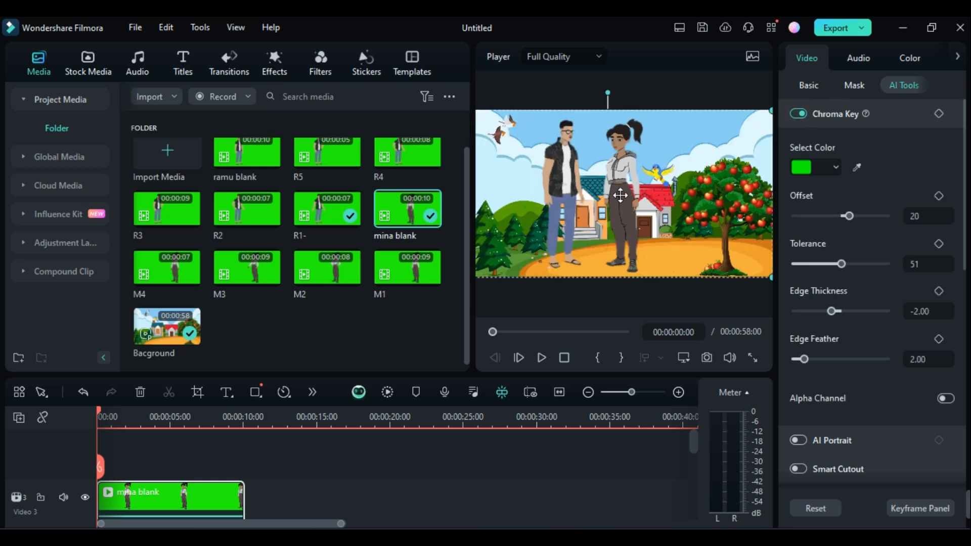
left_click_drag(620, 196, 654, 196)
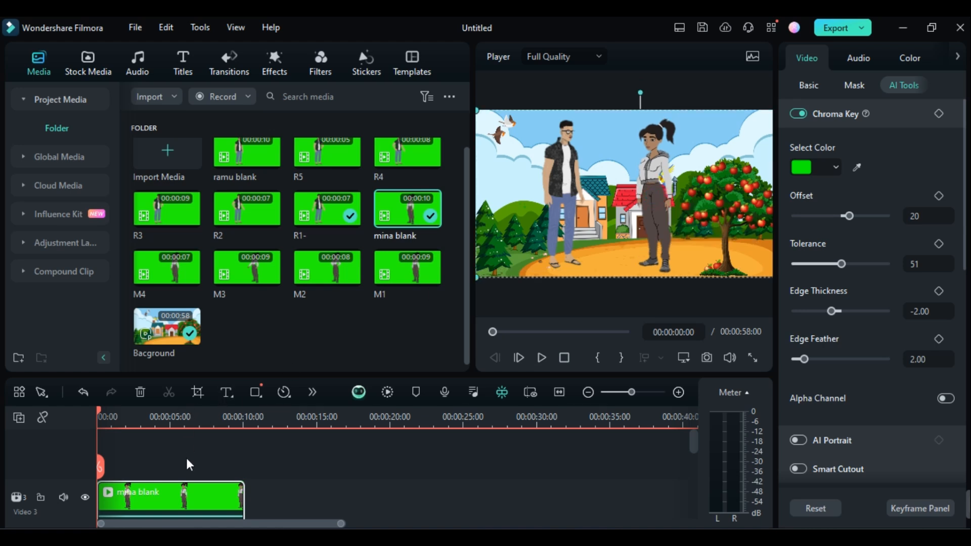
Trim the end of the mina blank clip on Video 3 to match the end of the R1- clip below.
scroll(190, 465, "down", 2)
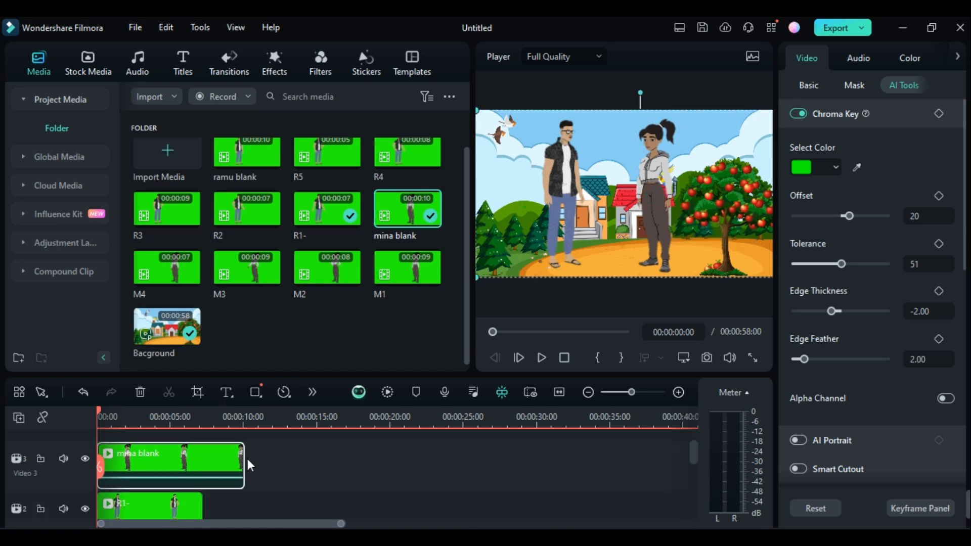
scroll(241, 457, "down", 1)
left_click_drag(242, 450, 199, 463)
scroll(200, 463, "down", 2)
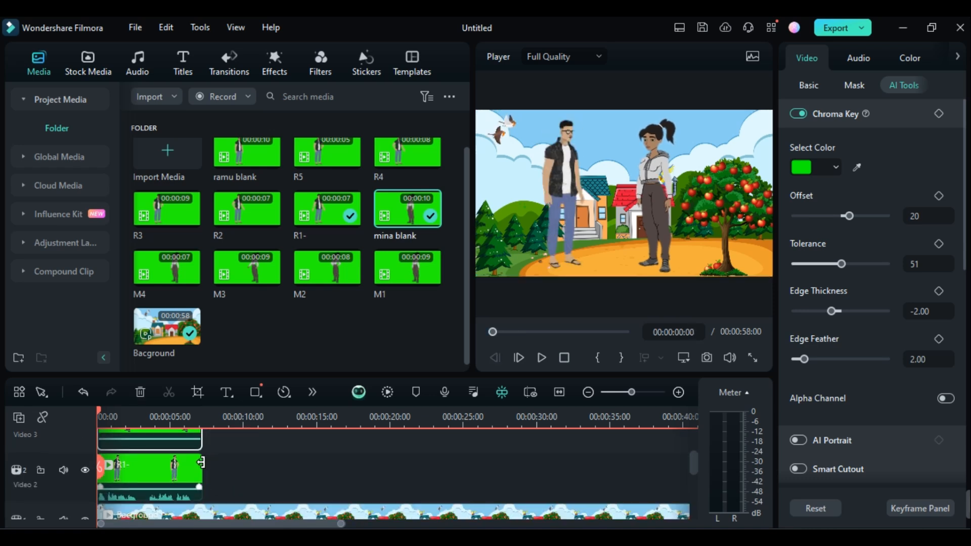
scroll(201, 462, "up", 1)
scroll(201, 463, "down", 1)
scroll(201, 461, "up", 2)
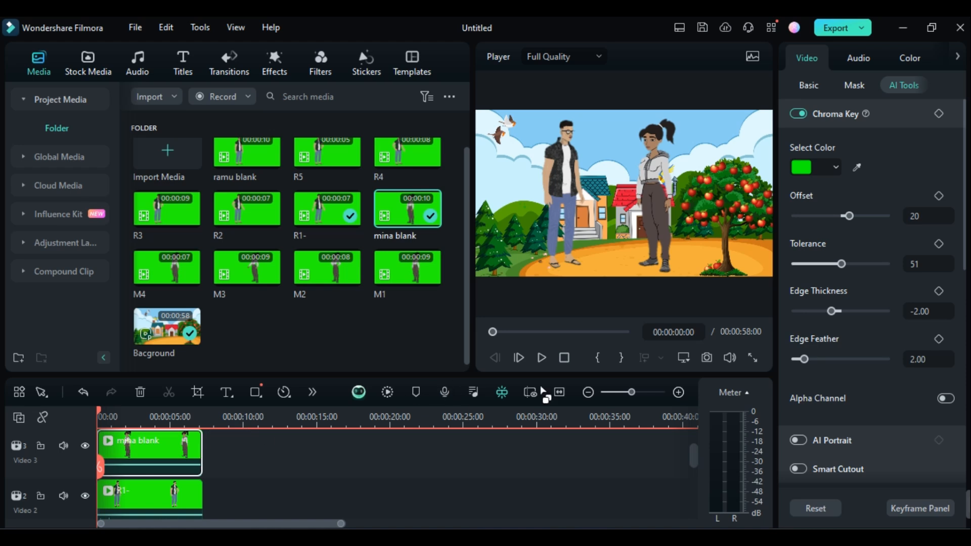
Play back the opening scene and set the playhead to 00:00:07:04, at the end of the R1- clip.
left_click(542, 358)
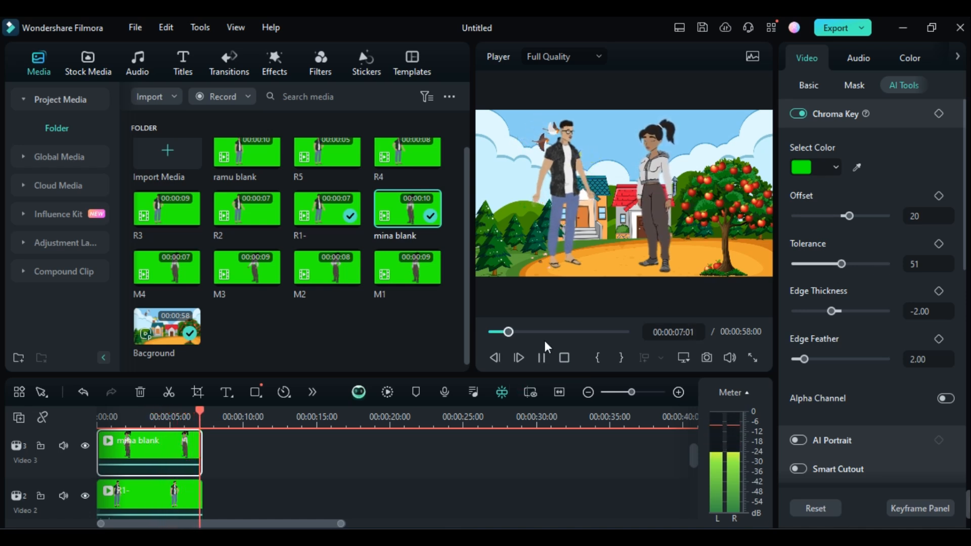
left_click(543, 358)
left_click_drag(216, 421, 202, 420)
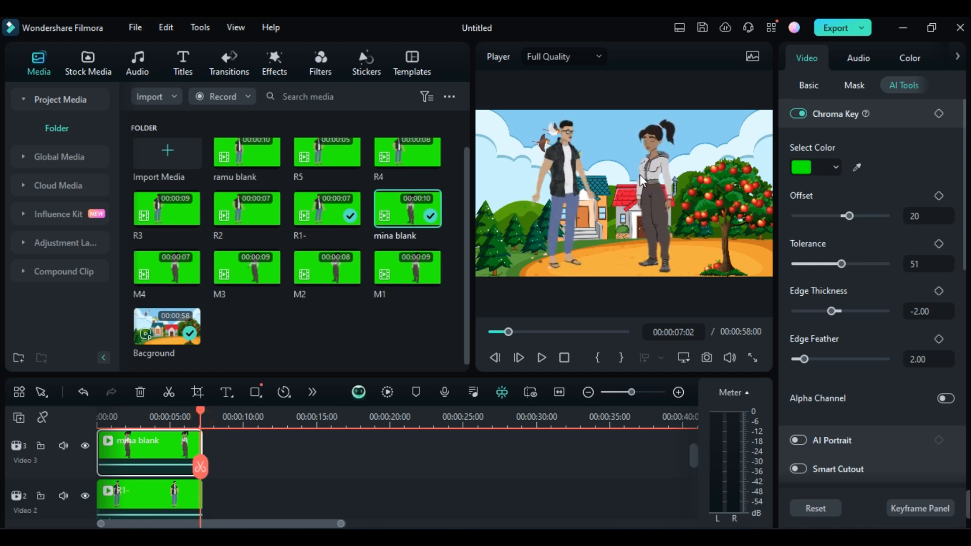
left_click(201, 419)
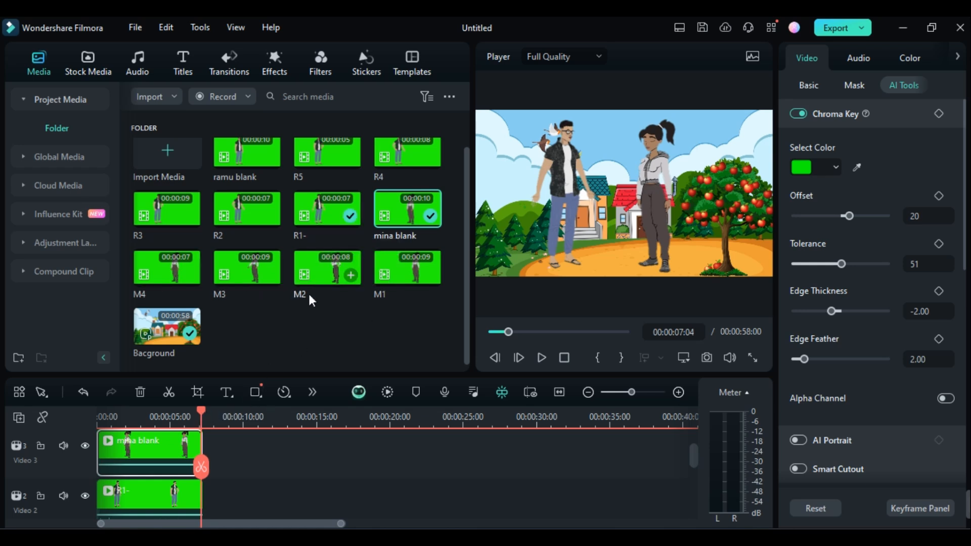
Place the M1 clip directly after R1- on Video 2 and key out its green background with Chroma Key.
left_click_drag(408, 281, 208, 506)
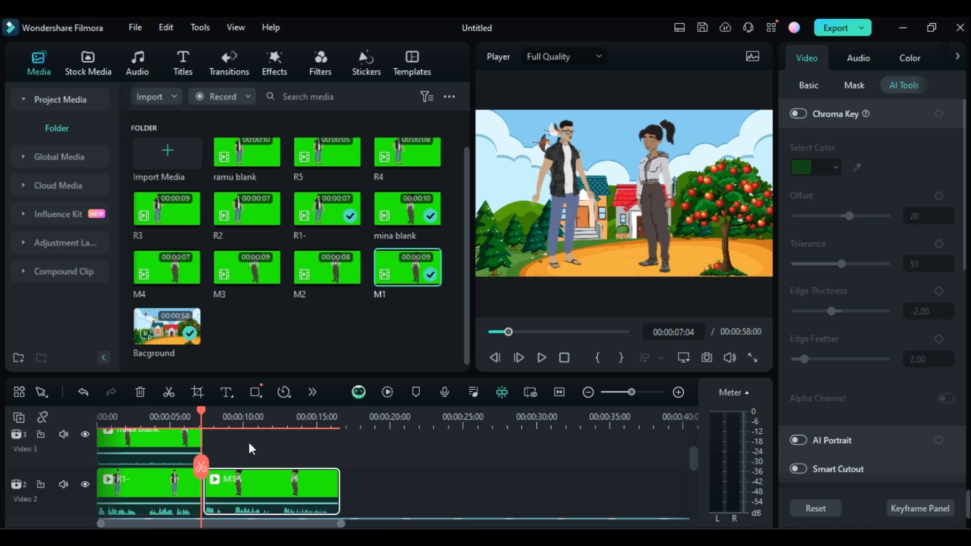
left_click(248, 424)
left_click(702, 206)
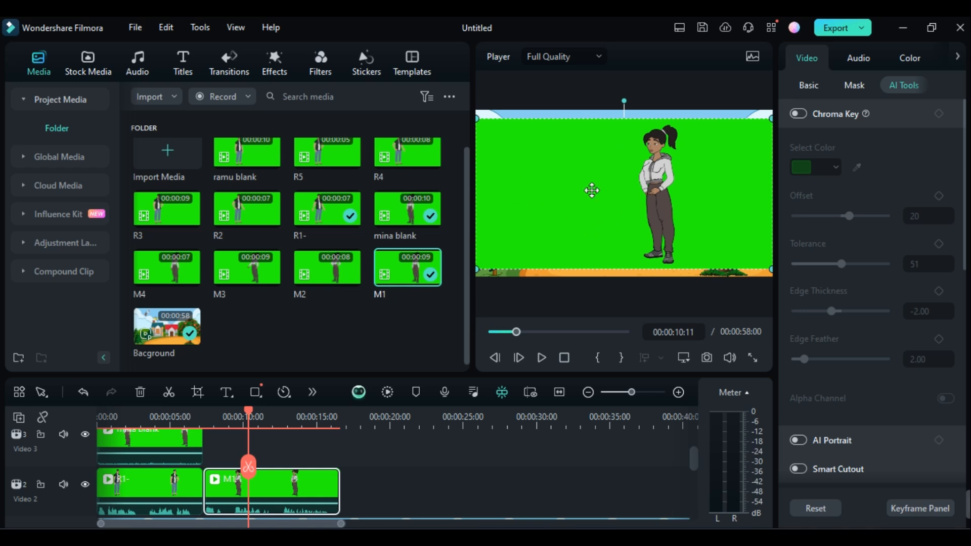
left_click(797, 114)
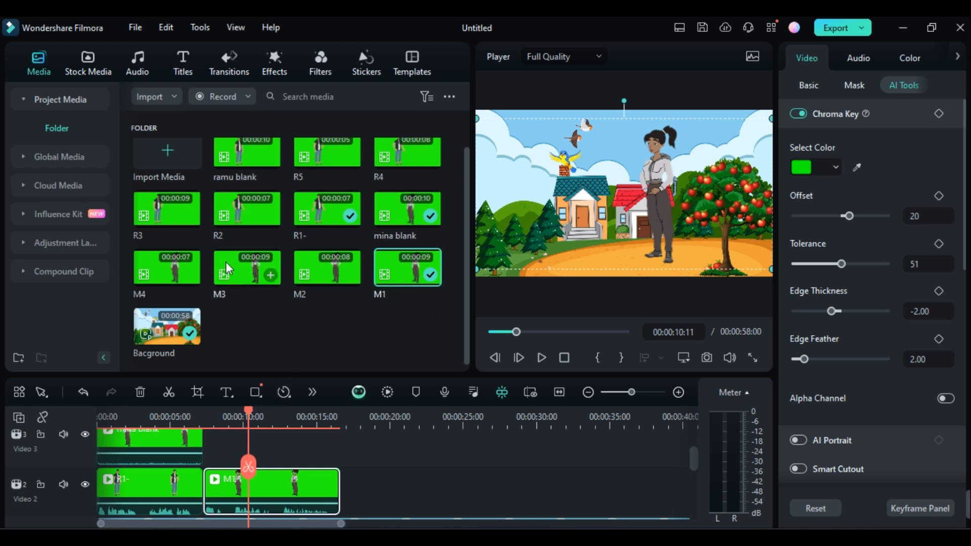
Place the ramu blank clip after mina blank on Video 3, above M1, and key out its green with Chroma Key.
left_click_drag(247, 166, 210, 458)
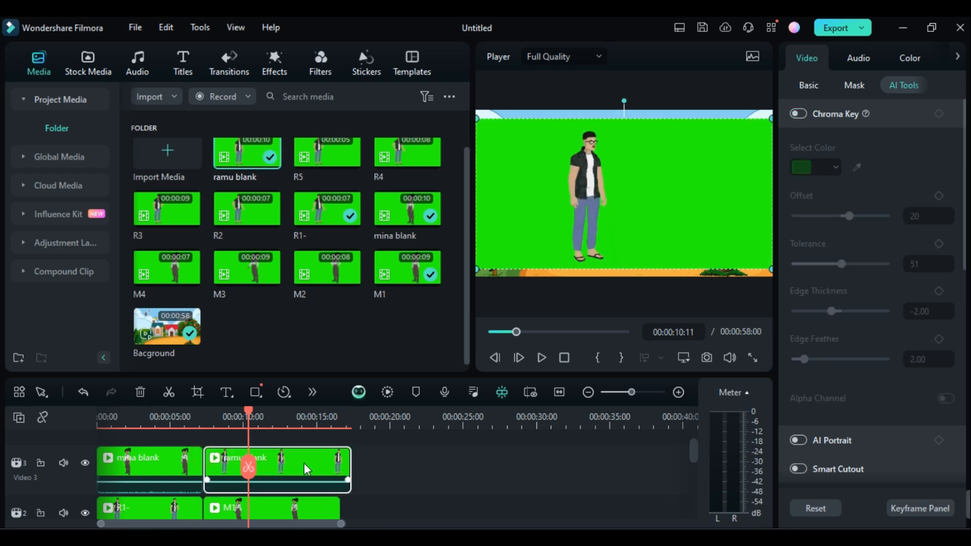
left_click(799, 114)
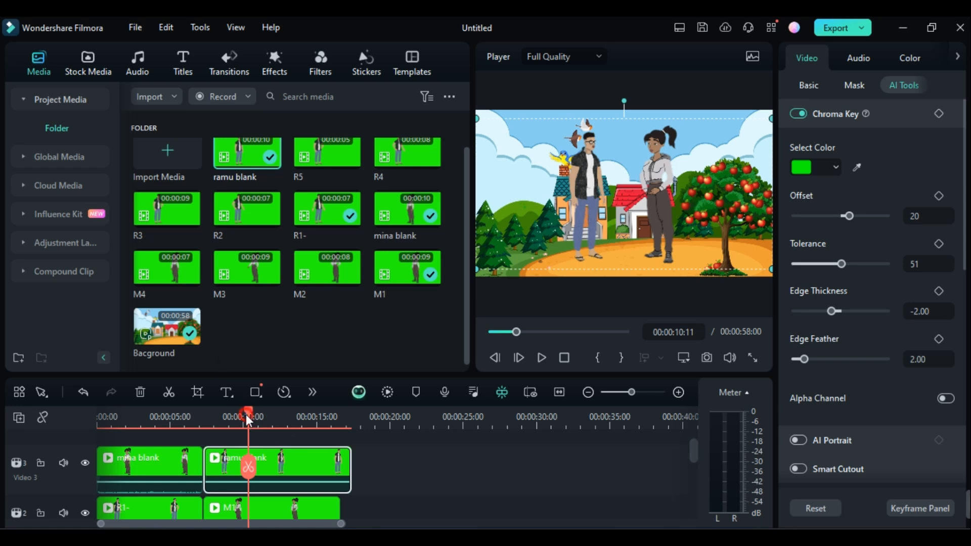
Split the ramu blank clip at 00:00:16:17, where M1 ends, and delete the leftover end piece.
left_click_drag(246, 415, 207, 423)
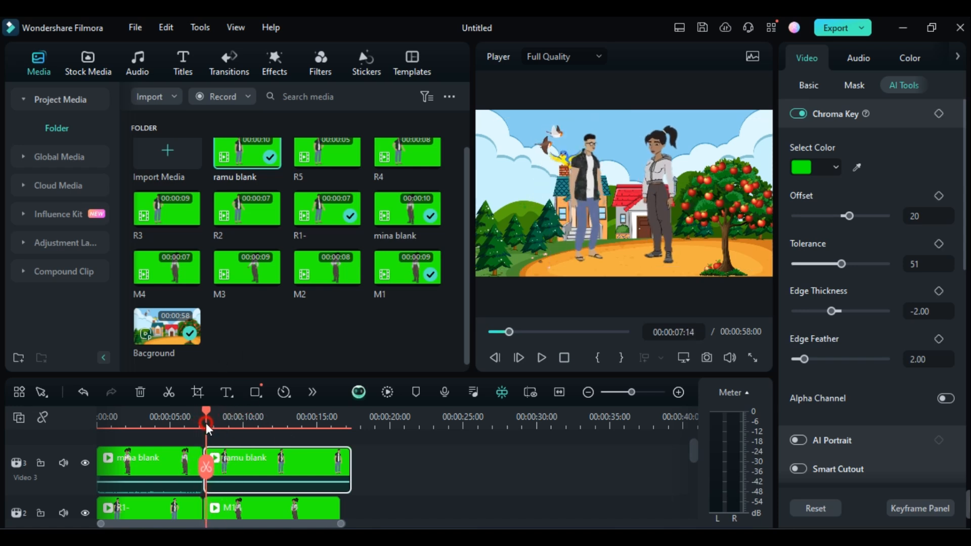
left_click(342, 413)
left_click_drag(342, 413, 339, 413)
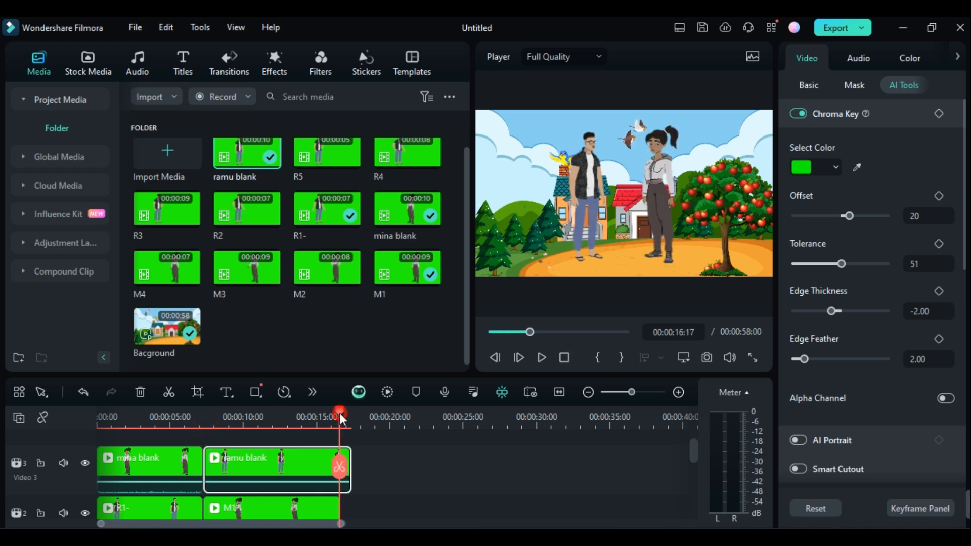
left_click(339, 465)
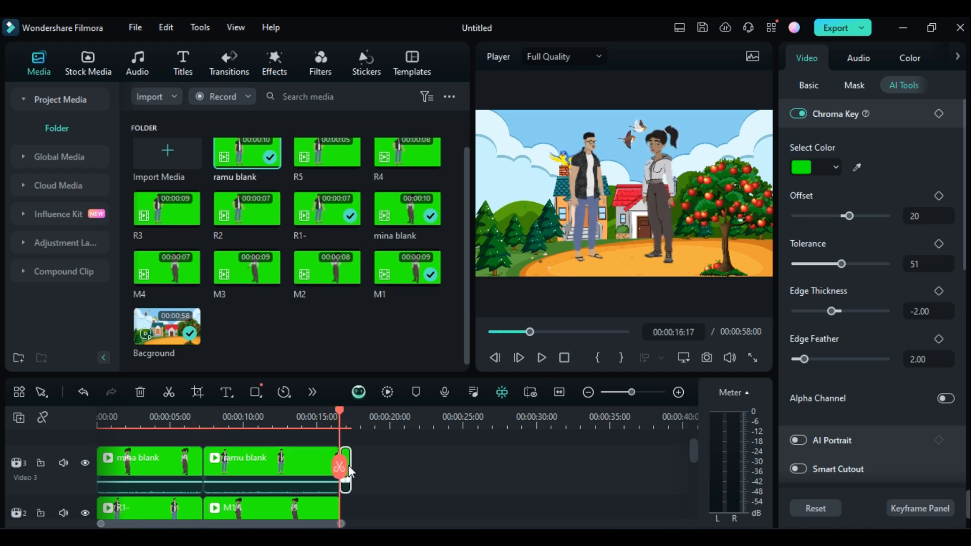
key("Delete")
Place the R2 clip directly after M1 on the Video 2 track.
scroll(357, 458, "down", 1)
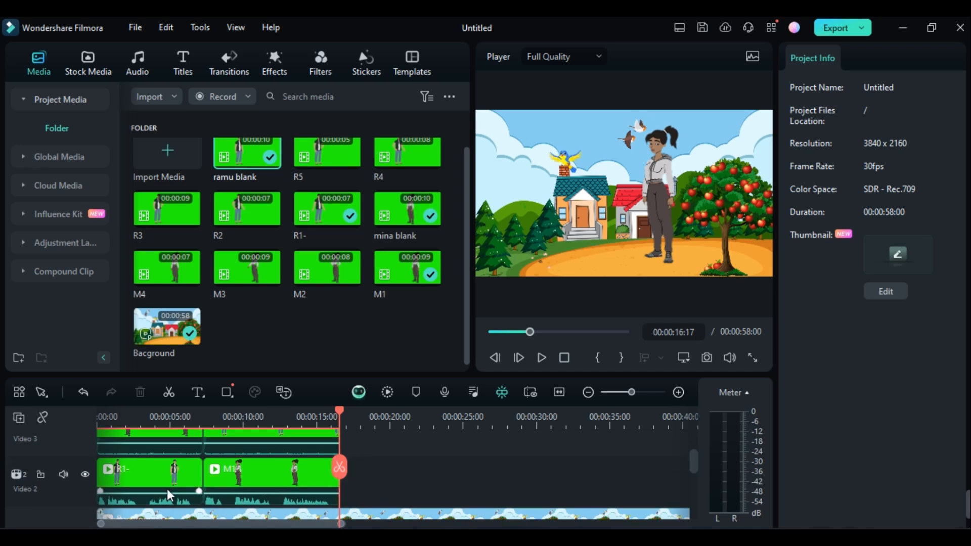
left_click_drag(248, 213, 354, 484)
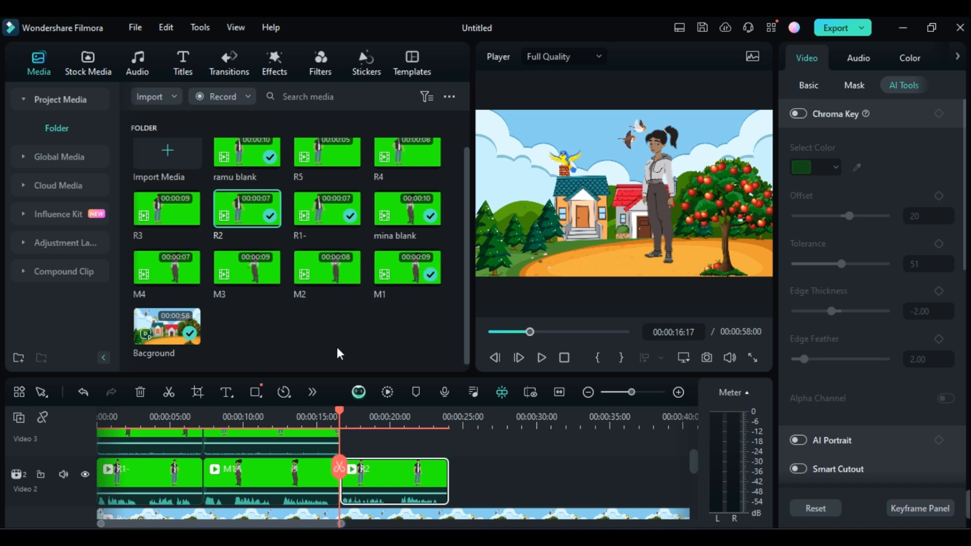
Copy the trimmed mina blank clip and paste it on Video 3 at 00:00:16:17, above the R2 clip.
scroll(221, 489, "up", 2)
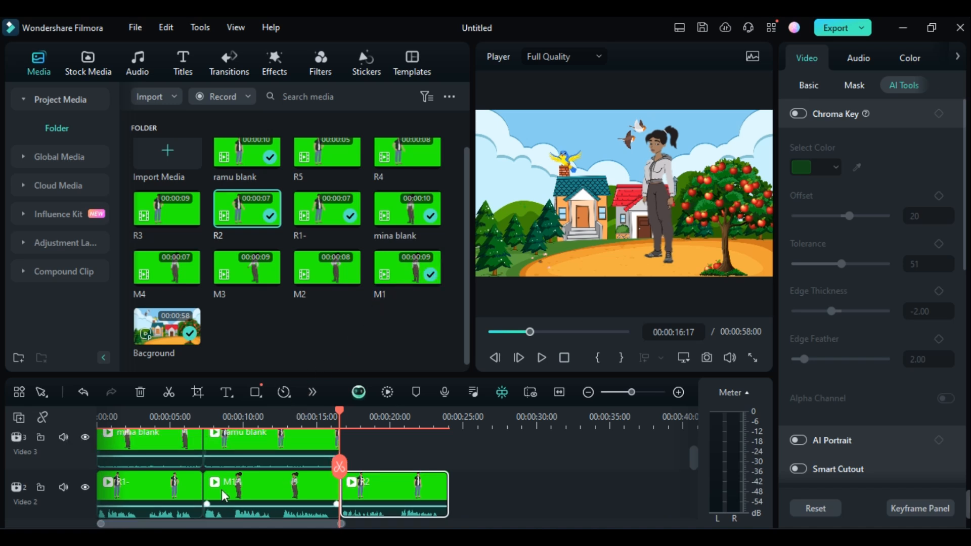
left_click(150, 460)
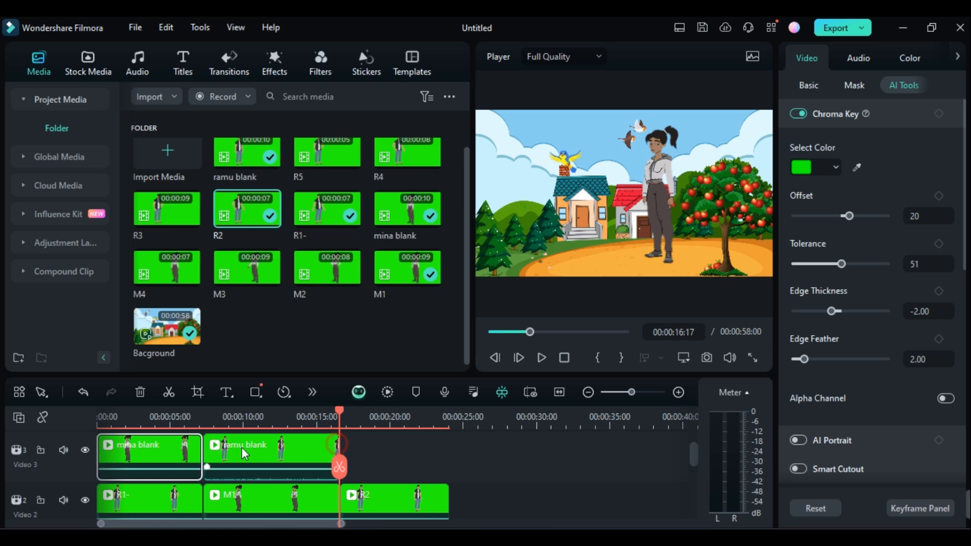
right_click(167, 454)
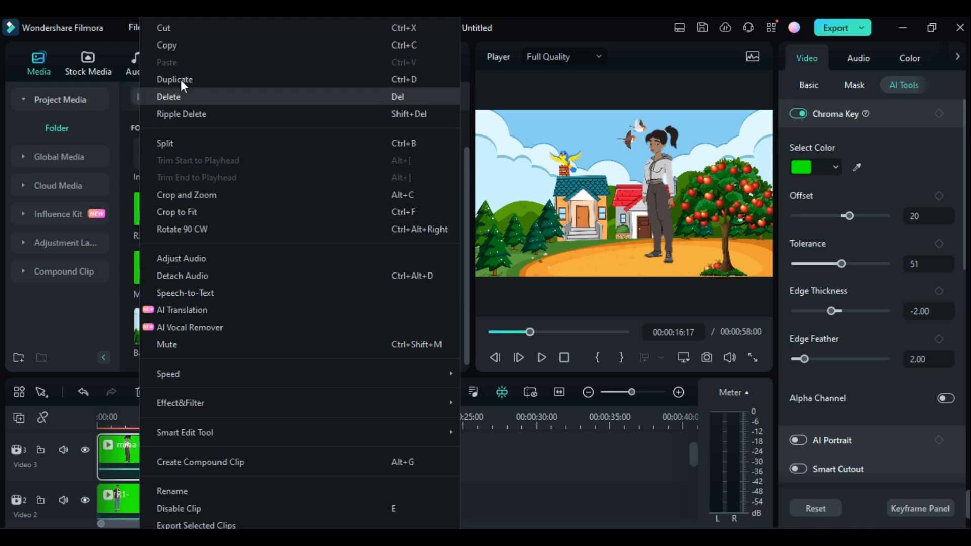
left_click(183, 45)
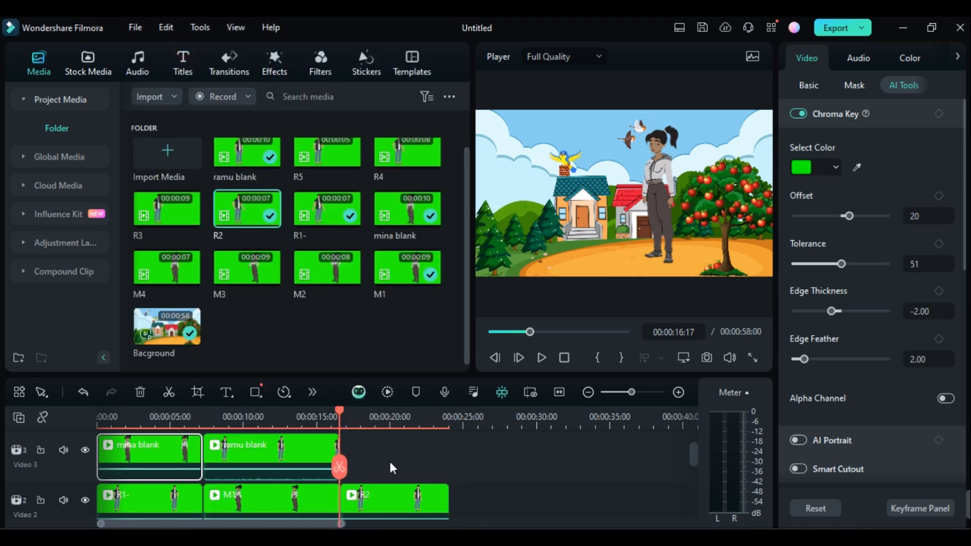
right_click(347, 443)
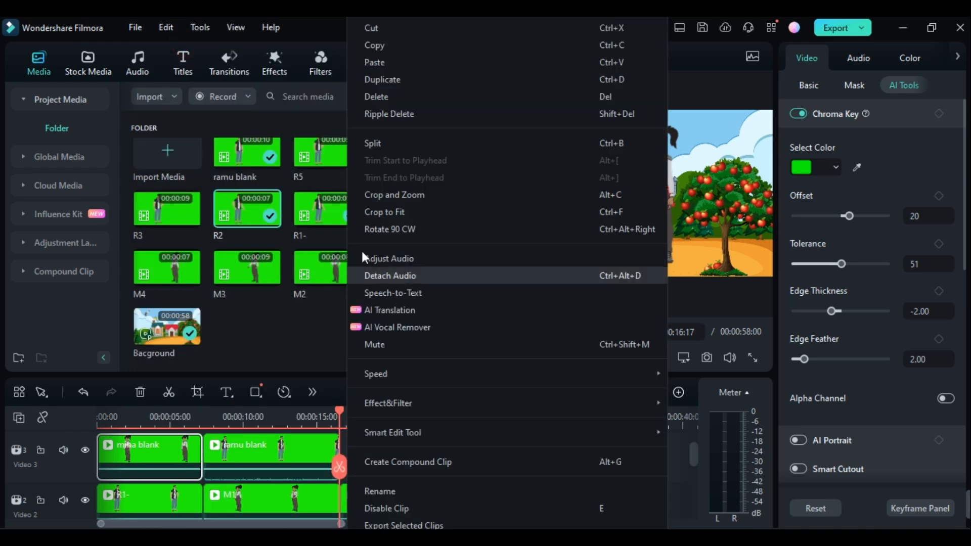
left_click(382, 59)
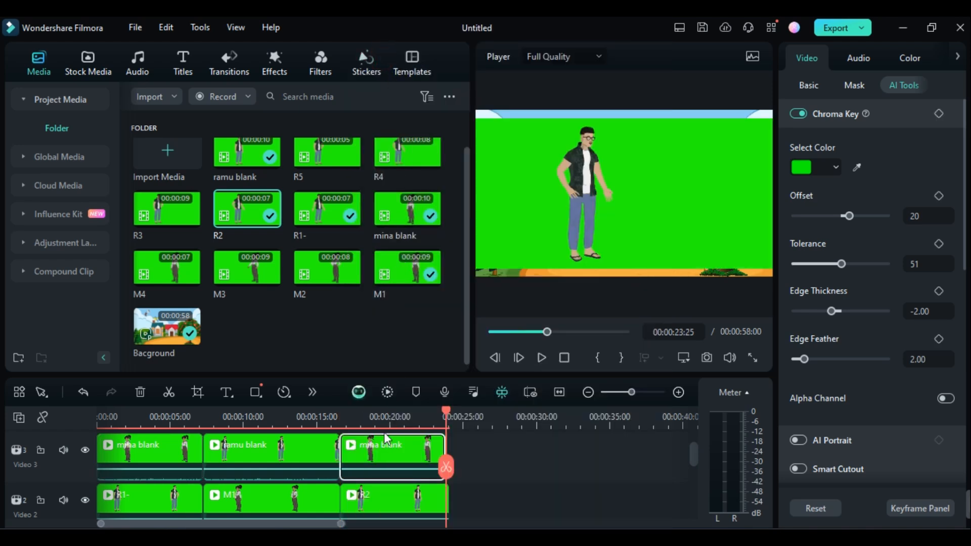
Key out the green of the R2 clip with Chroma Key and play back the scene from 00:00:16:21.
left_click(342, 423)
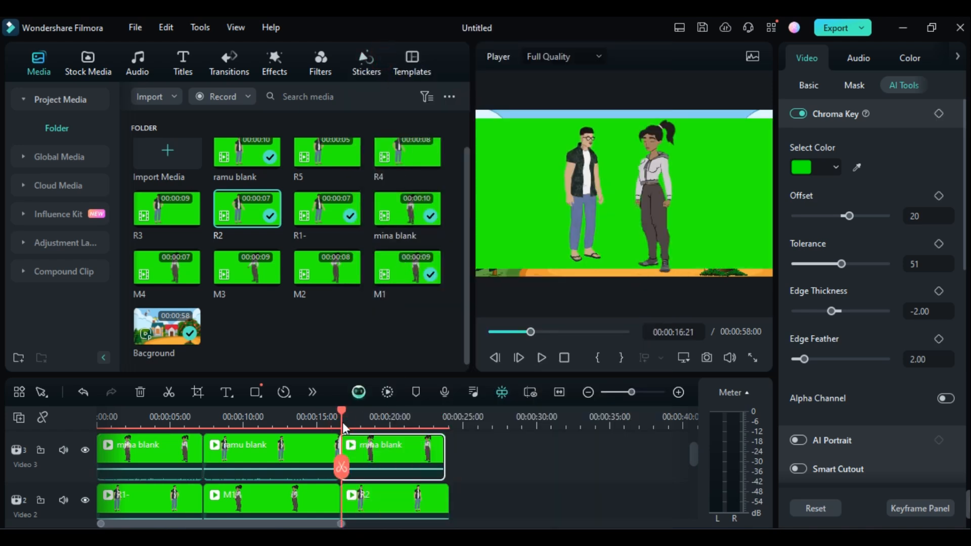
left_click(402, 502)
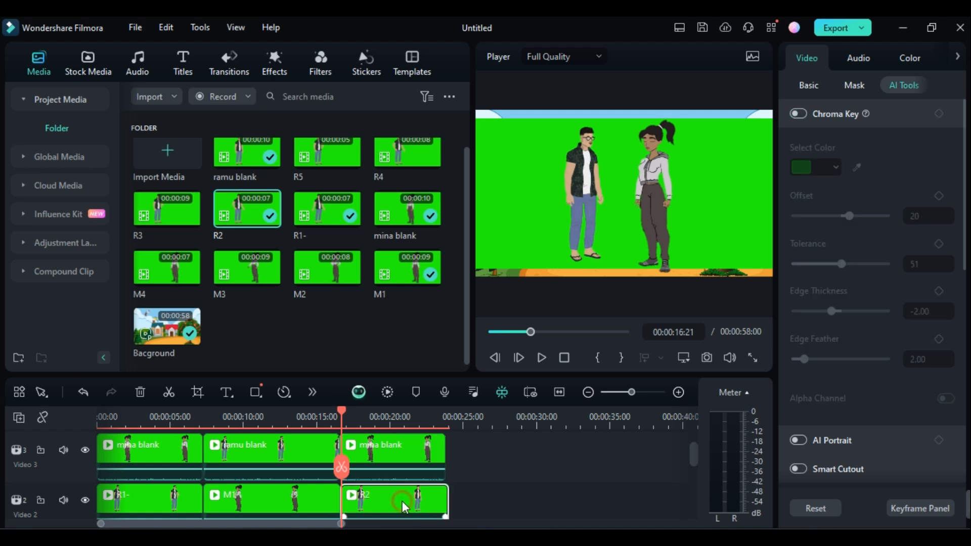
left_click(799, 114)
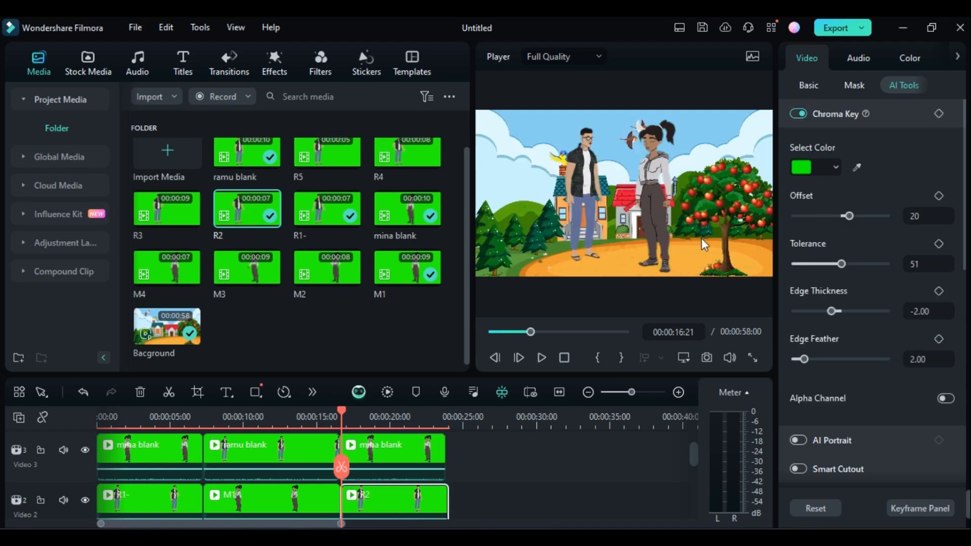
key("space")
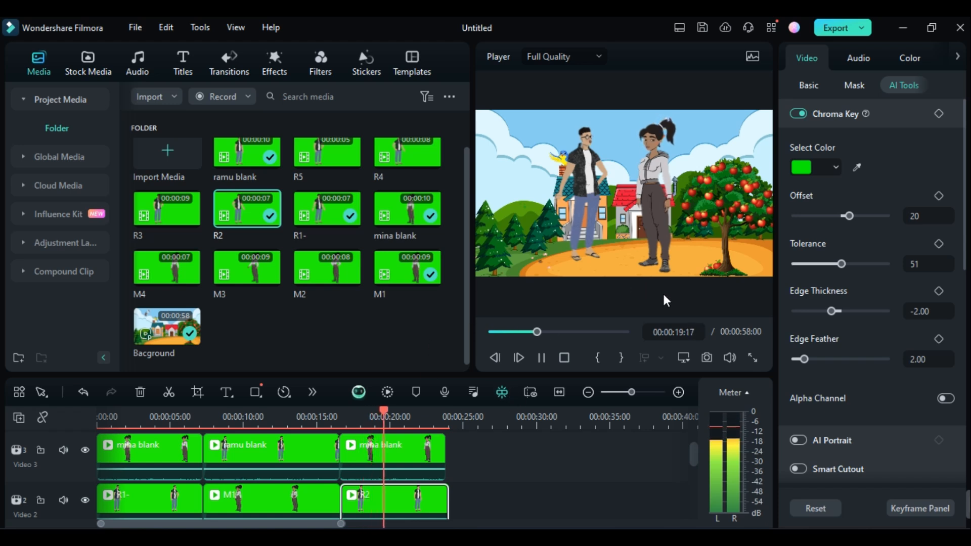
left_click(542, 358)
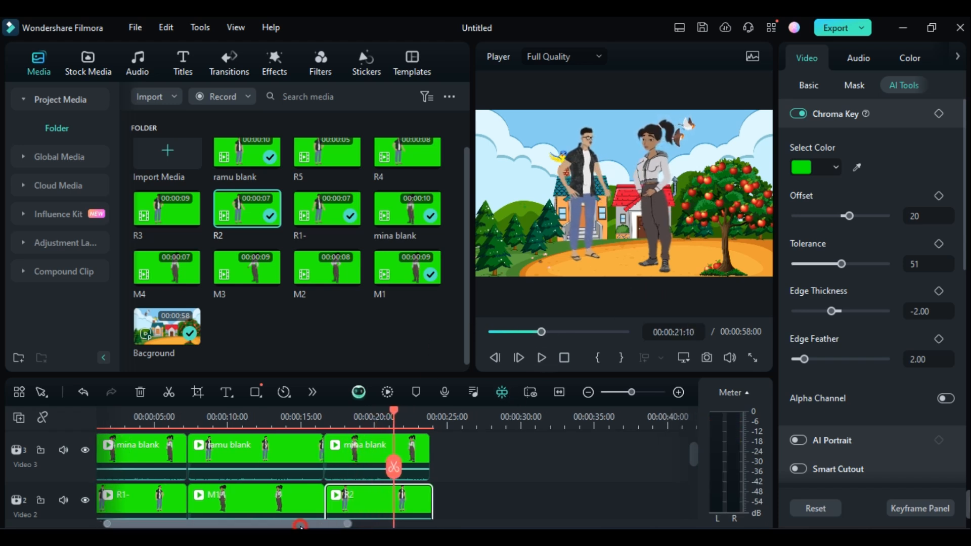
left_click_drag(294, 525, 327, 527)
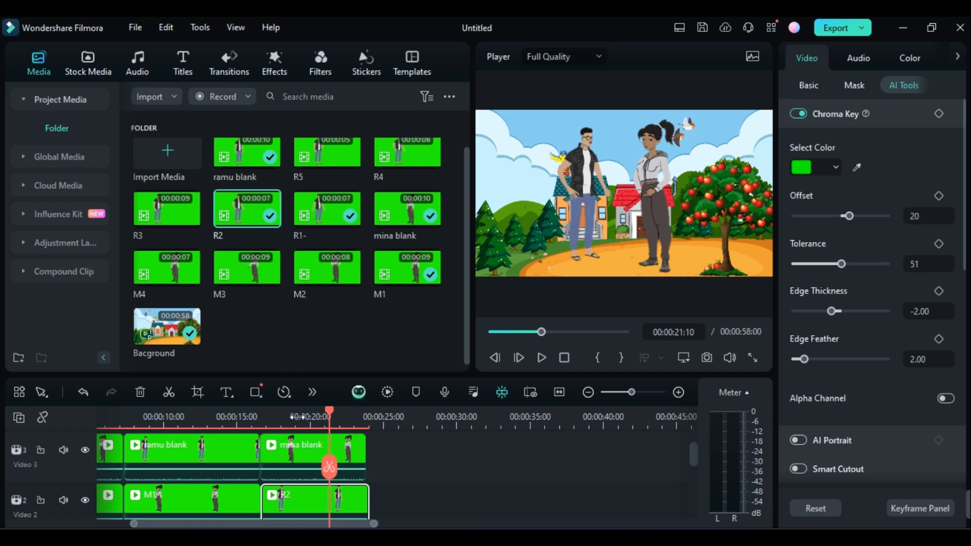
scroll(296, 503, "down", 1)
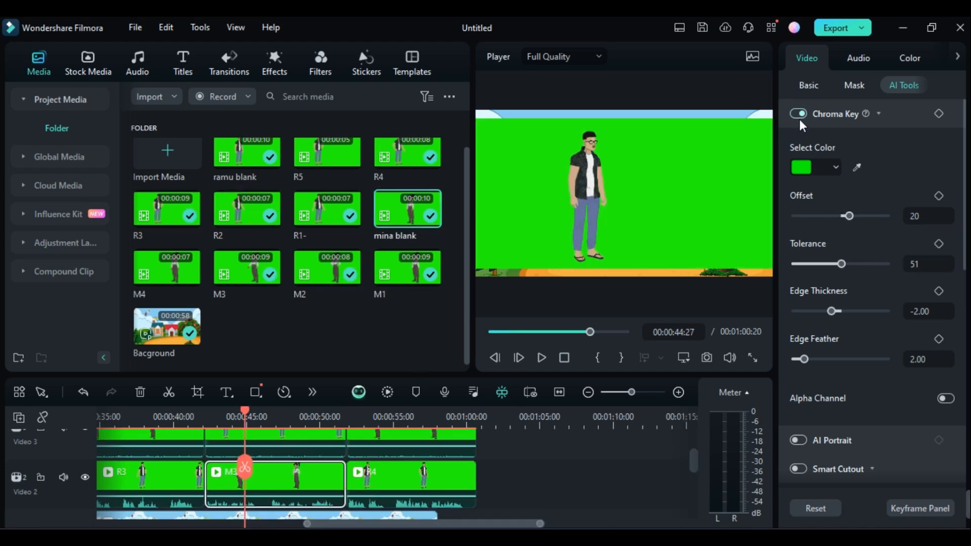
Key out the green of the M3 clip and of the Ramu clip above it on Video 3 with Chroma Key.
left_click(798, 114)
left_click(278, 443)
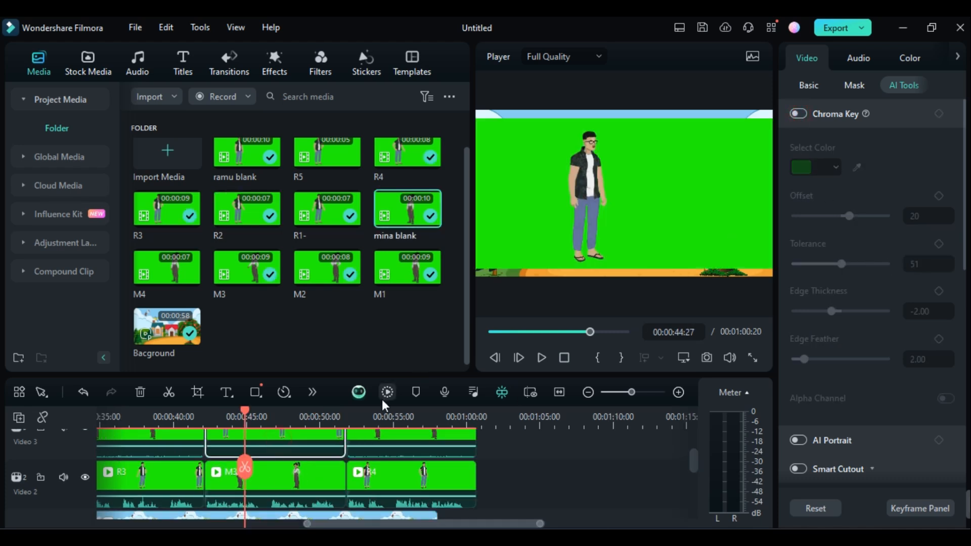
left_click(799, 114)
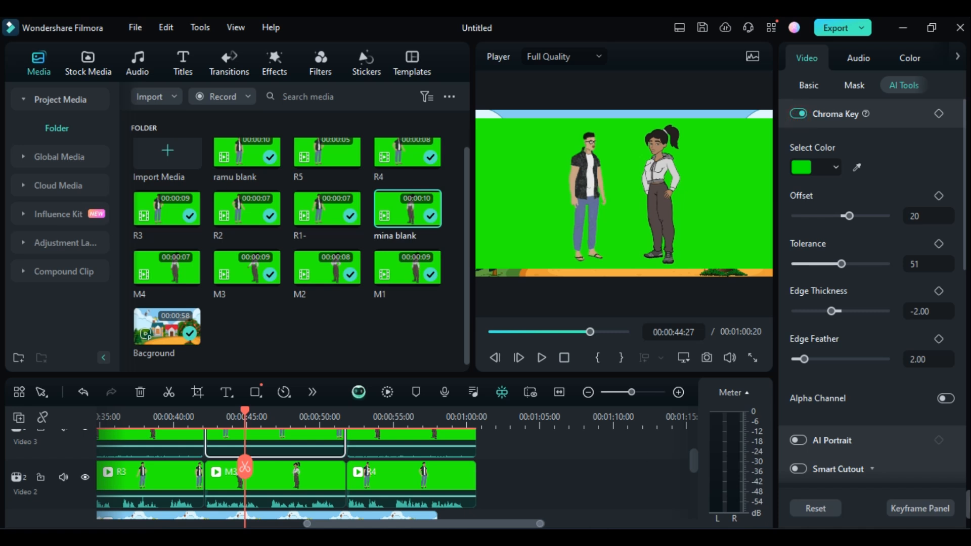
scroll(328, 507, "down", 1)
scroll(412, 466, "up", 1)
Key out the green of the R4 clip and of the Mina clip above it on Video 3 with Chroma Key.
left_click(403, 443)
left_click(411, 414)
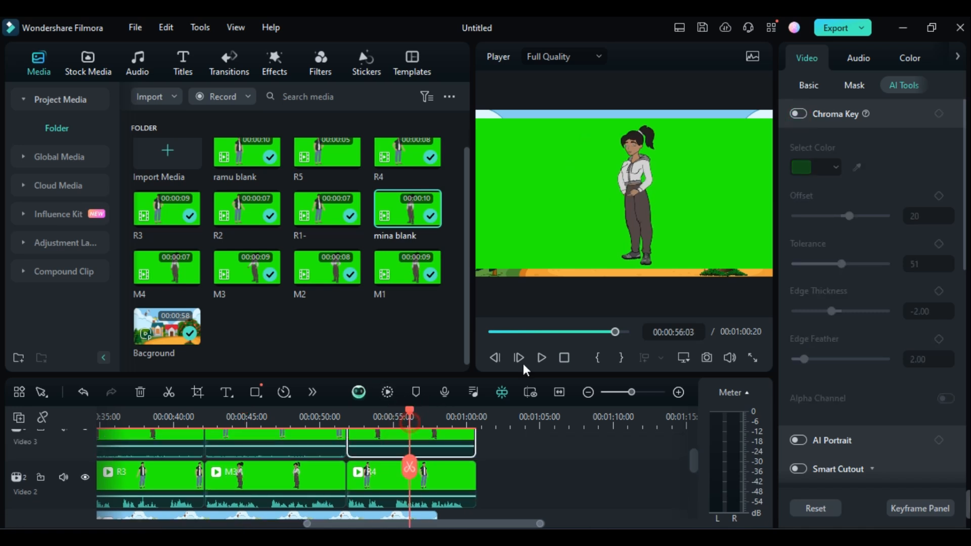
left_click(799, 113)
scroll(390, 463, "down", 1)
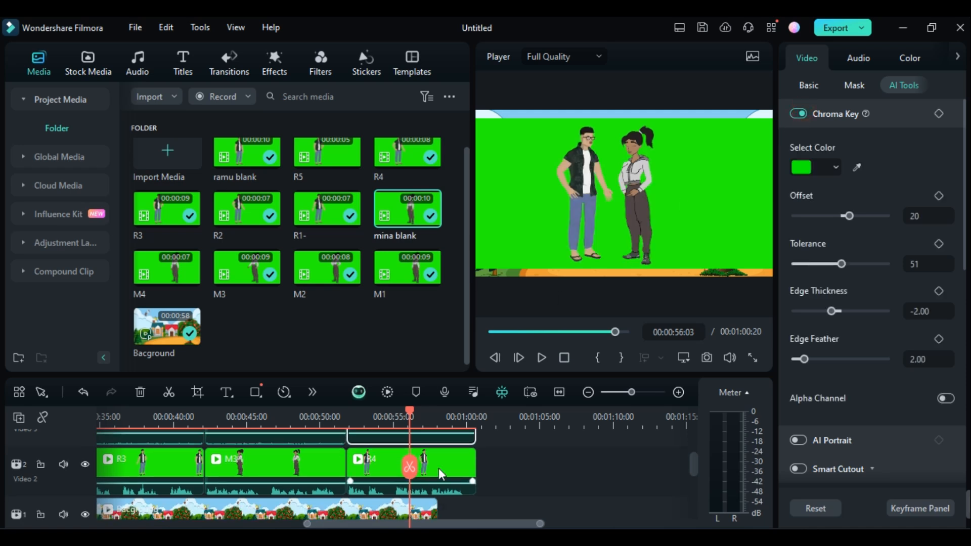
left_click(439, 469)
left_click(799, 115)
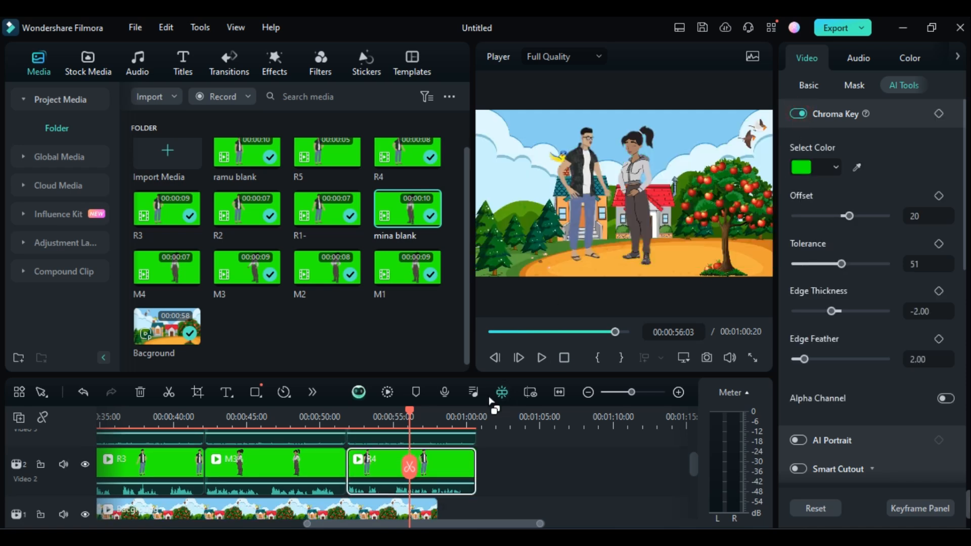
Copy the background clip on Video 1 and paste it directly after its end at 00:00:57:29.
scroll(482, 445, "down", 3)
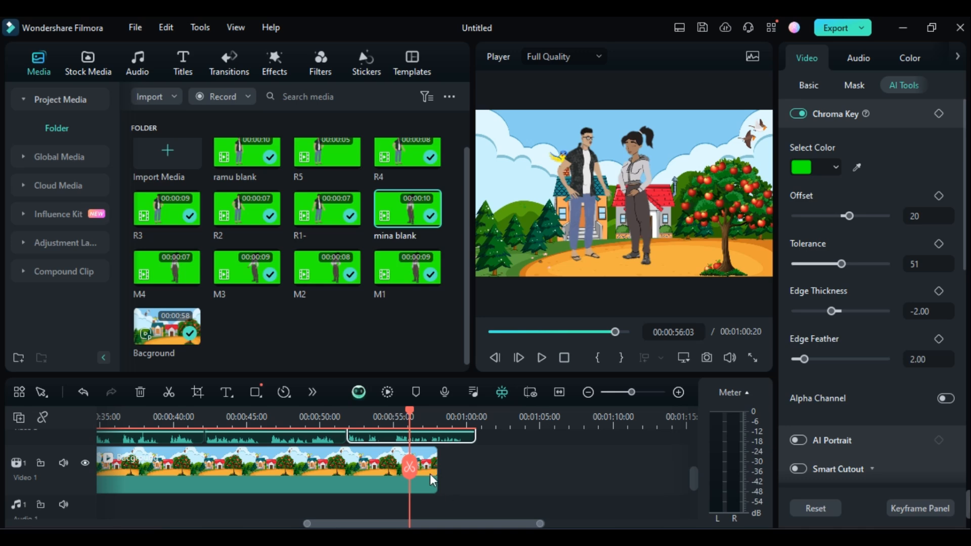
left_click(430, 475)
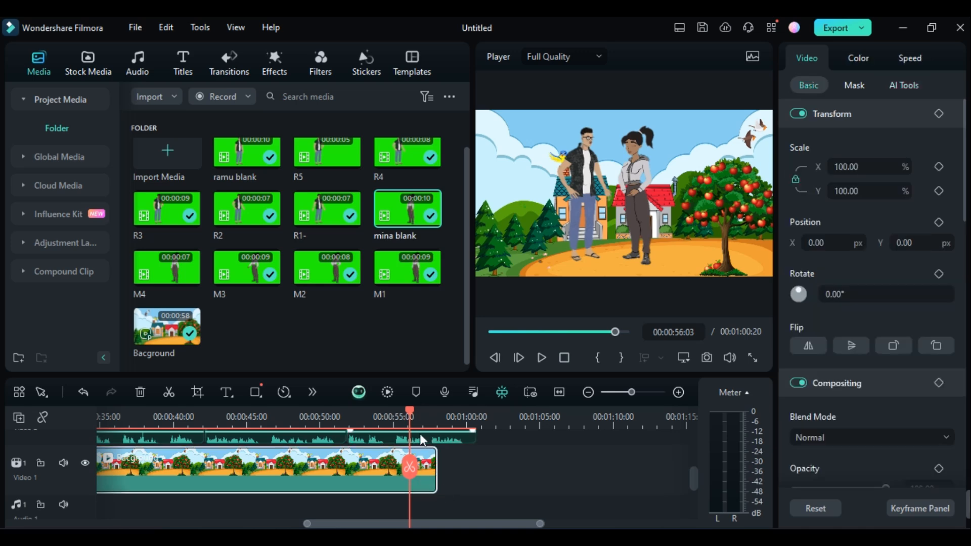
right_click(430, 472)
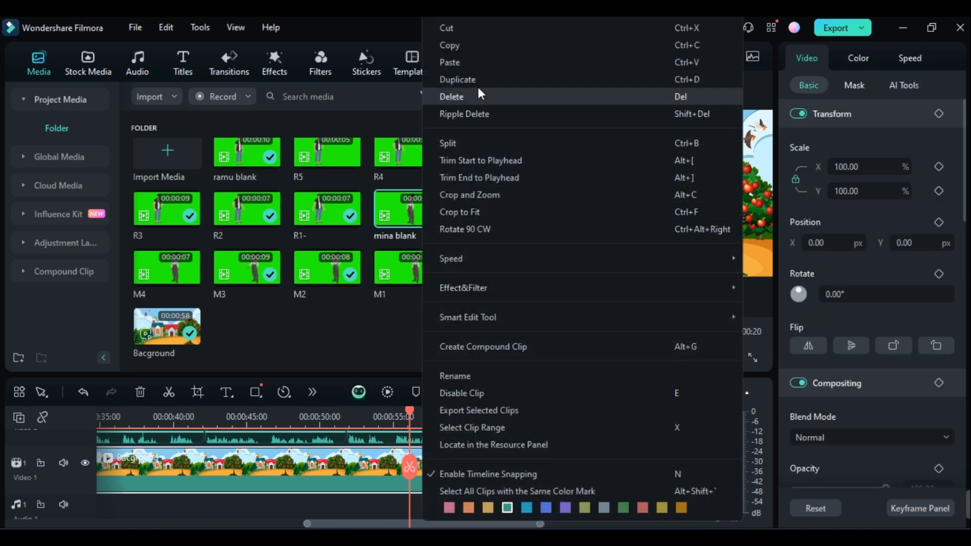
left_click(481, 45)
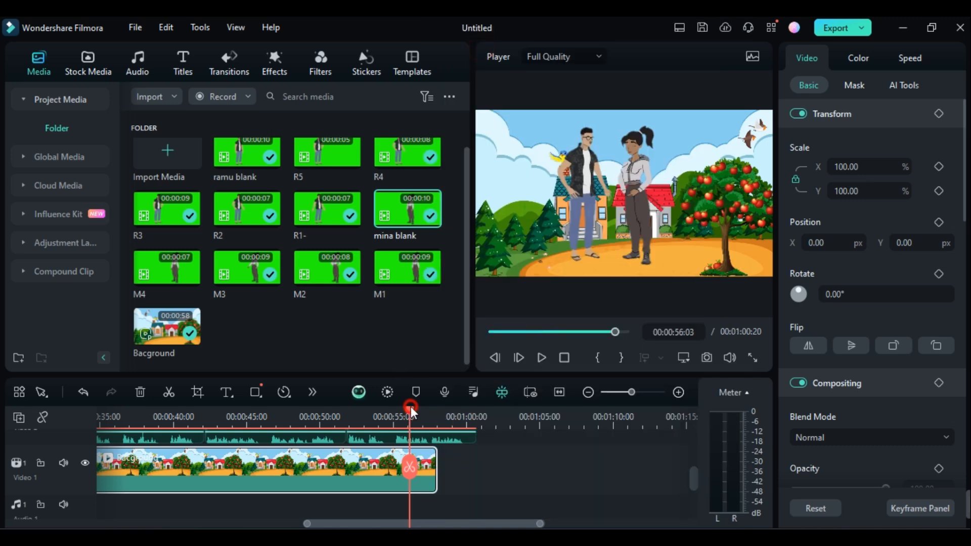
left_click_drag(411, 407, 437, 417)
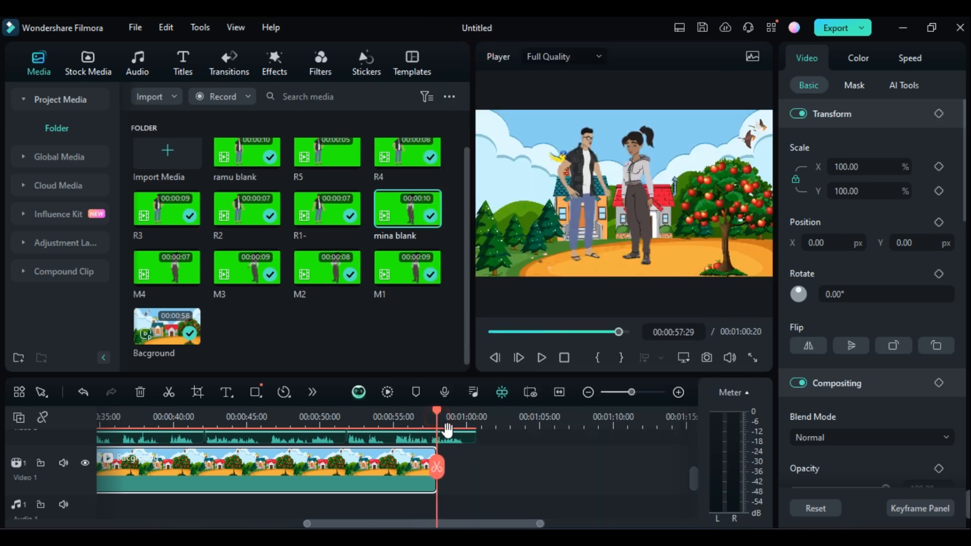
right_click(478, 496)
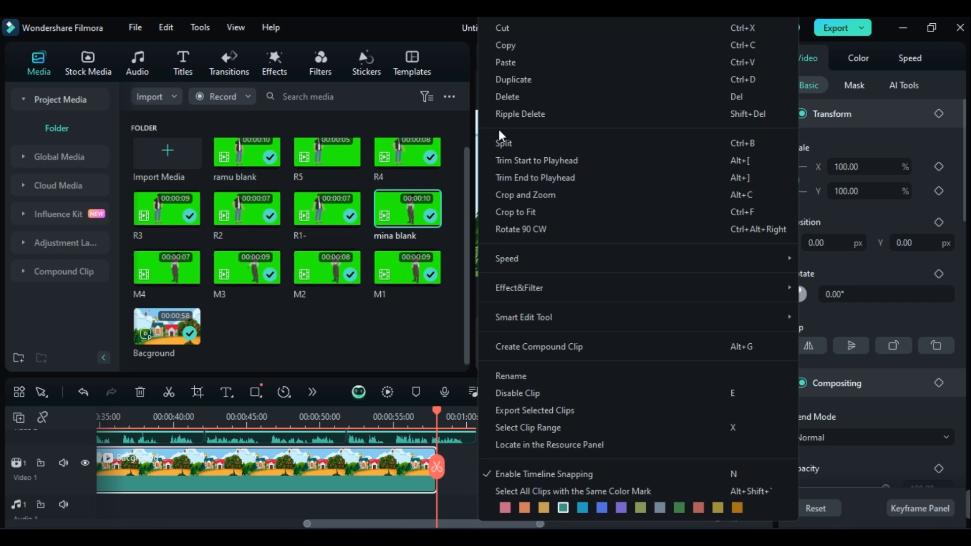
left_click(512, 64)
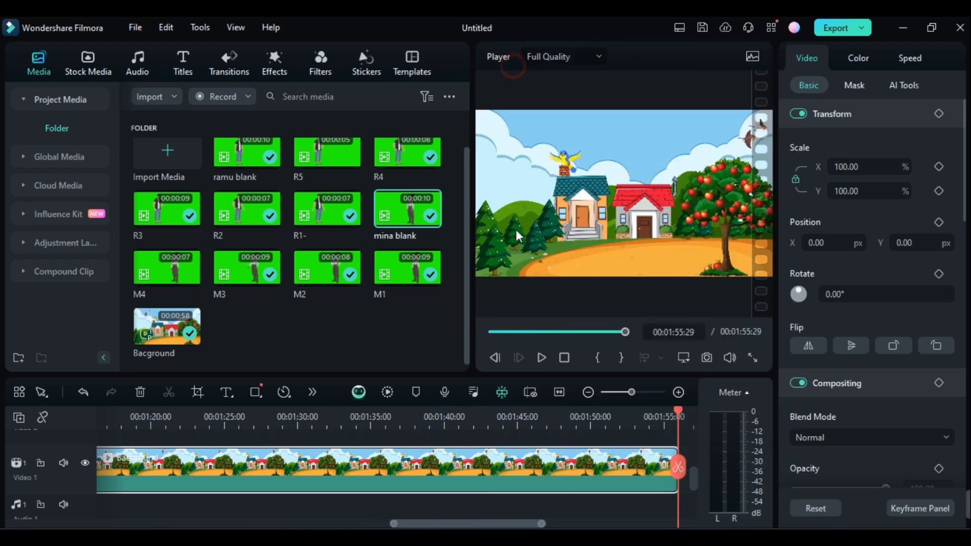
Split the pasted background clip at 00:01:13:28, near the end of R5, and delete the leftover end piece.
left_click_drag(503, 525, 378, 493)
scroll(399, 471, "up", 2)
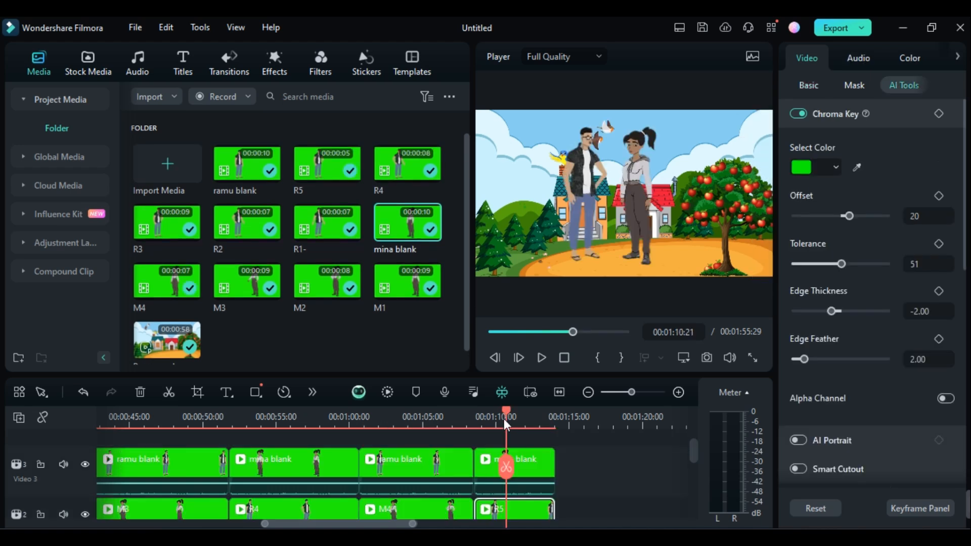
left_click_drag(504, 419, 553, 425)
scroll(536, 475, "down", 2)
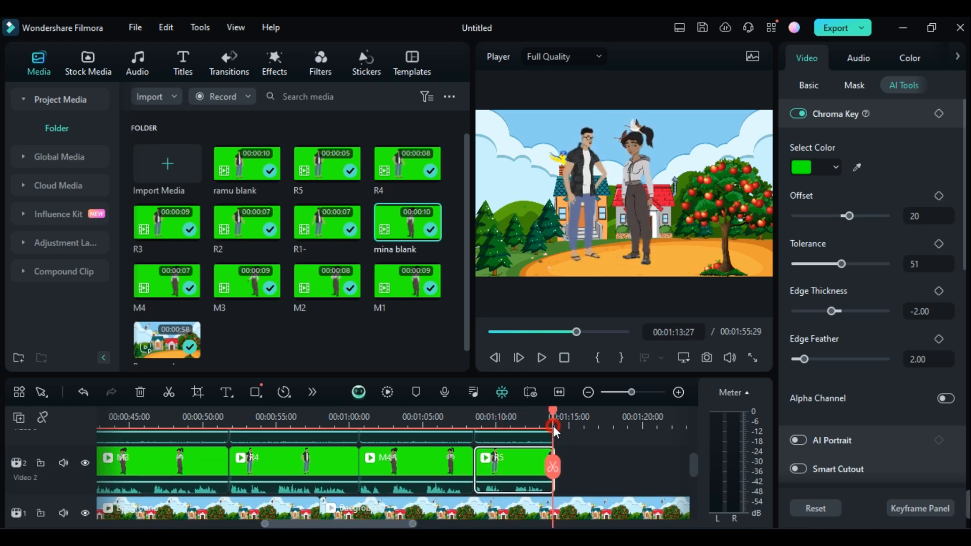
left_click(581, 512)
scroll(581, 512, "down", 1)
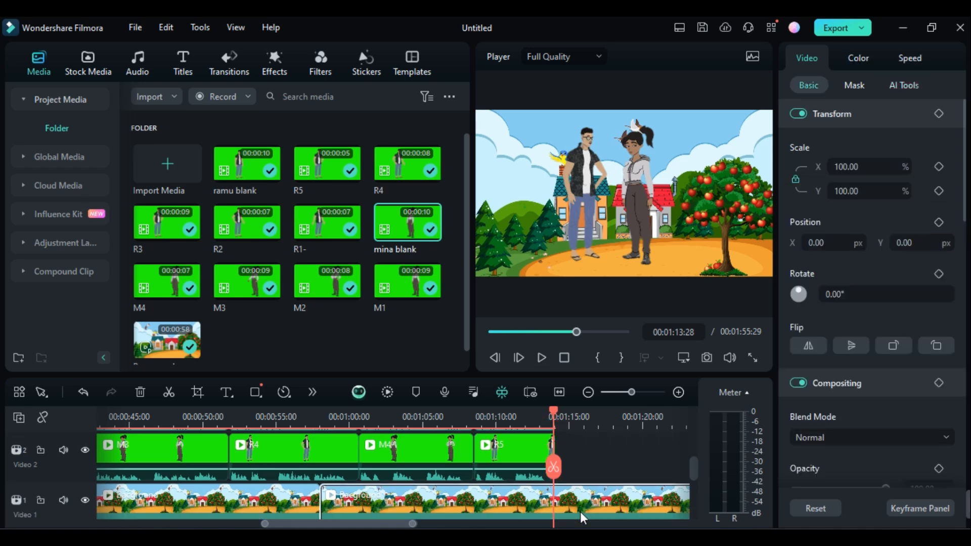
left_click(558, 462)
key("Delete")
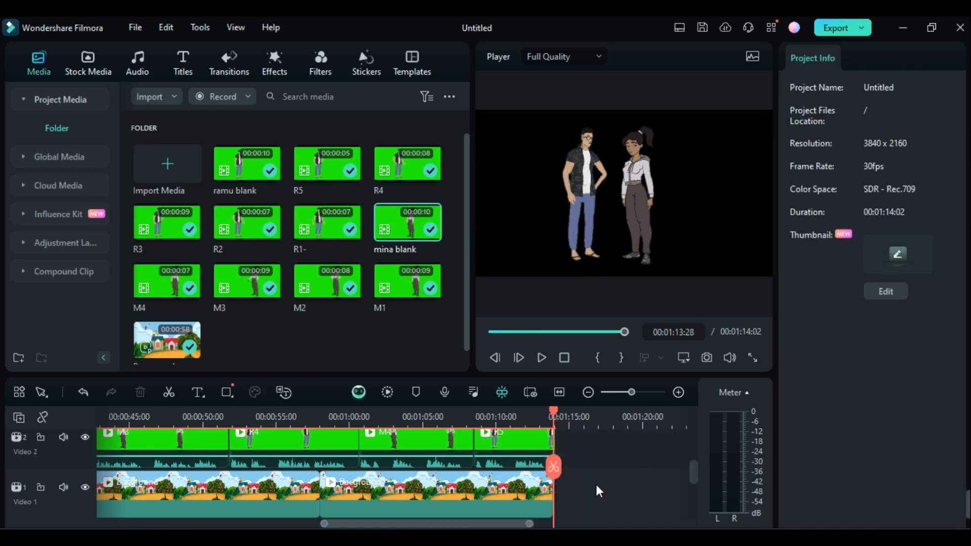
Extend the end of the second background clip to match the end of R5 at 00:01:14:02.
left_click(536, 493)
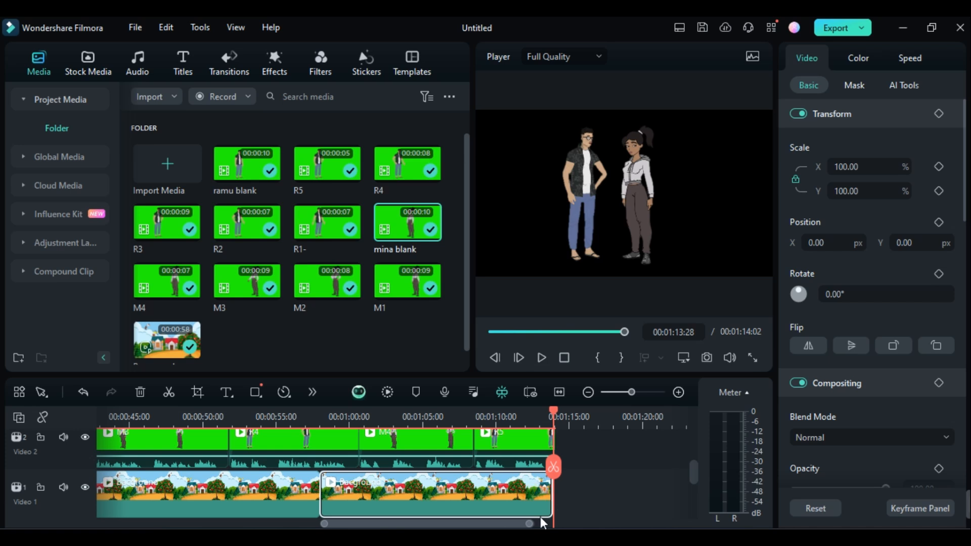
left_click(677, 392)
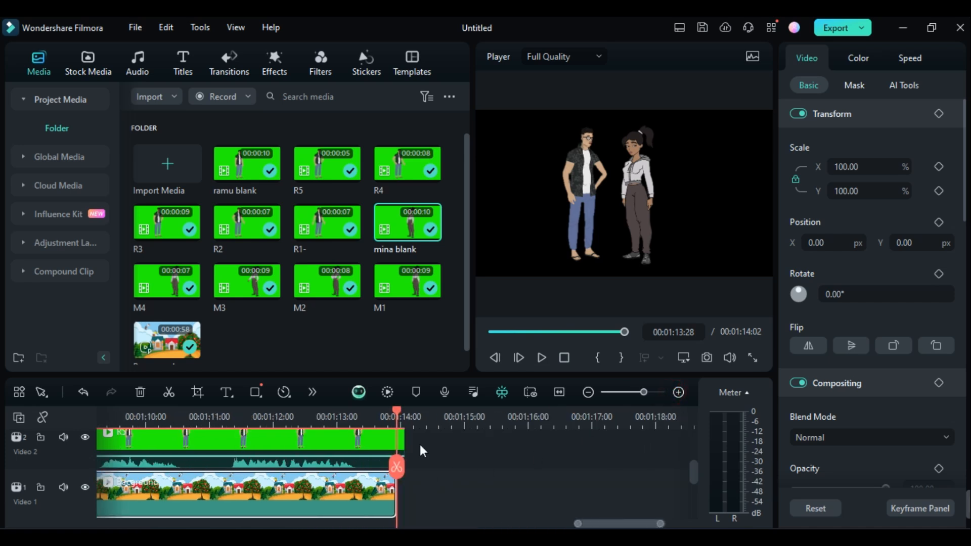
left_click_drag(396, 408, 497, 408)
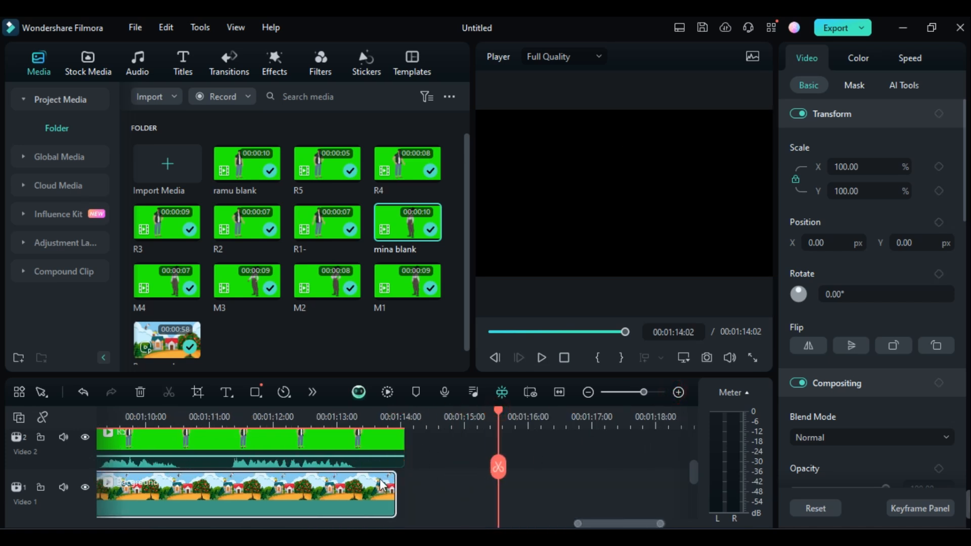
left_click_drag(396, 488, 405, 489)
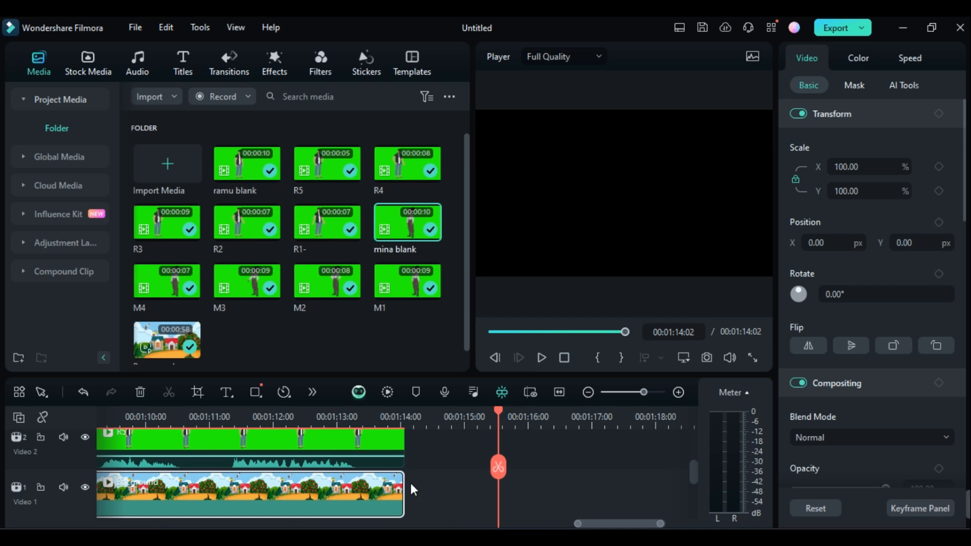
left_click_drag(493, 412, 397, 438)
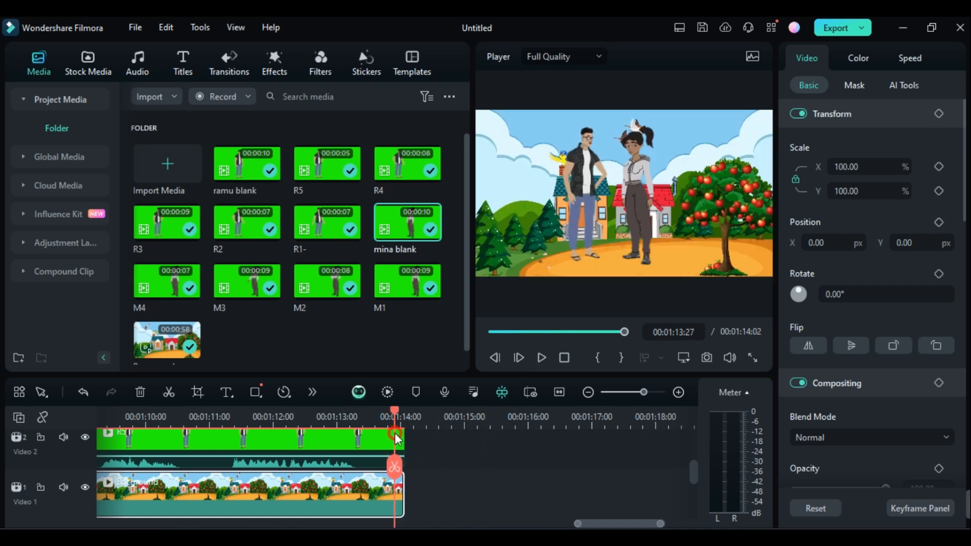
left_click_drag(622, 524, 400, 523)
scroll(420, 456, "up", 2)
scroll(420, 457, "down", 3)
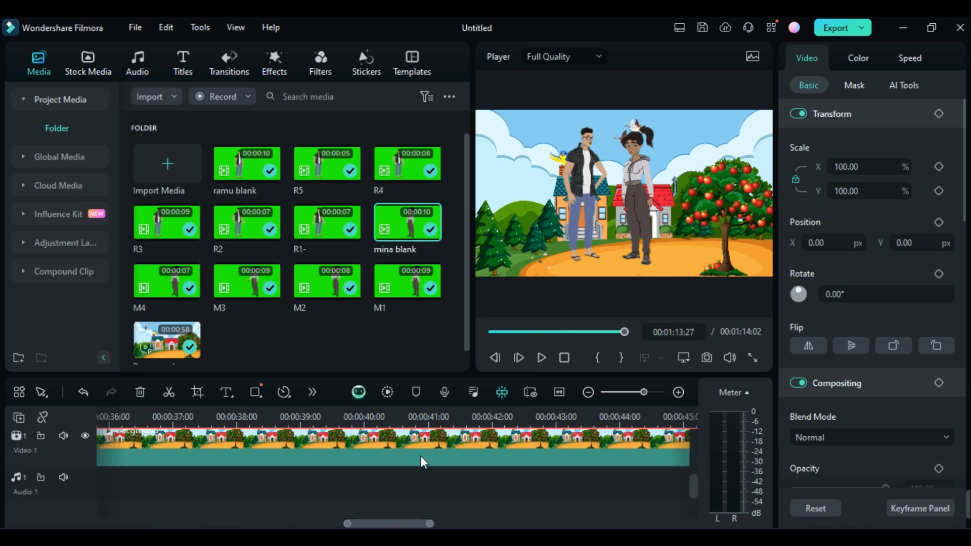
scroll(420, 454, "up", 3)
left_click_drag(399, 524, 88, 518)
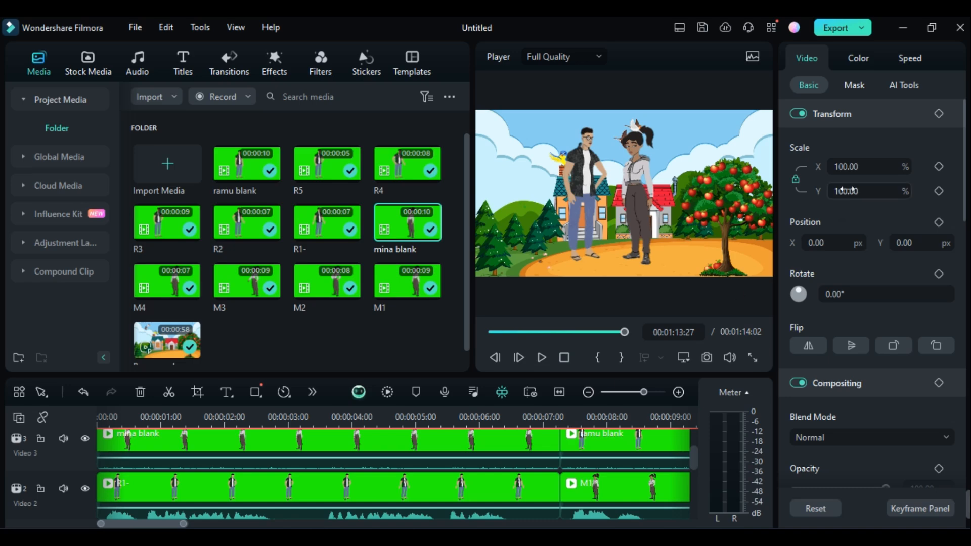
Open the export settings for a local file and name the output Cartoon Video.
left_click(831, 29)
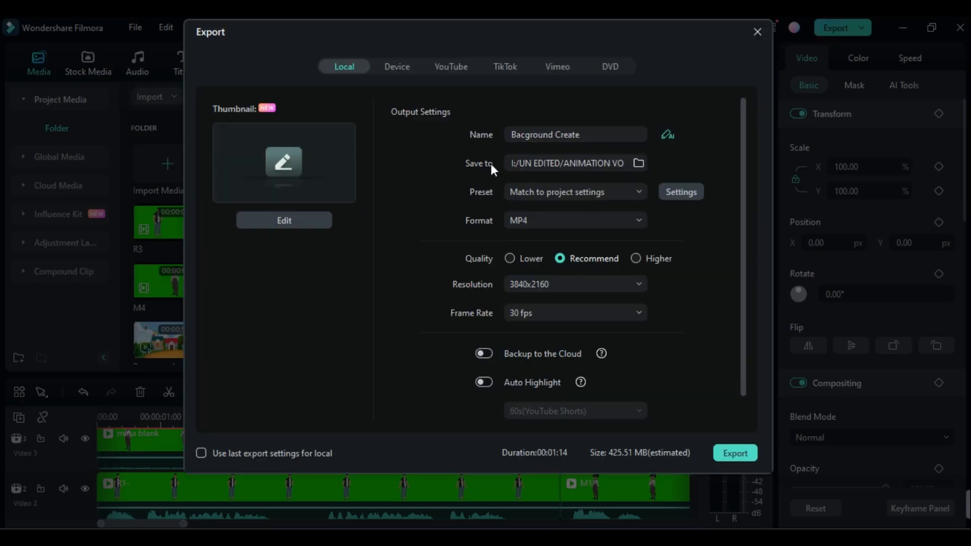
left_click(593, 139)
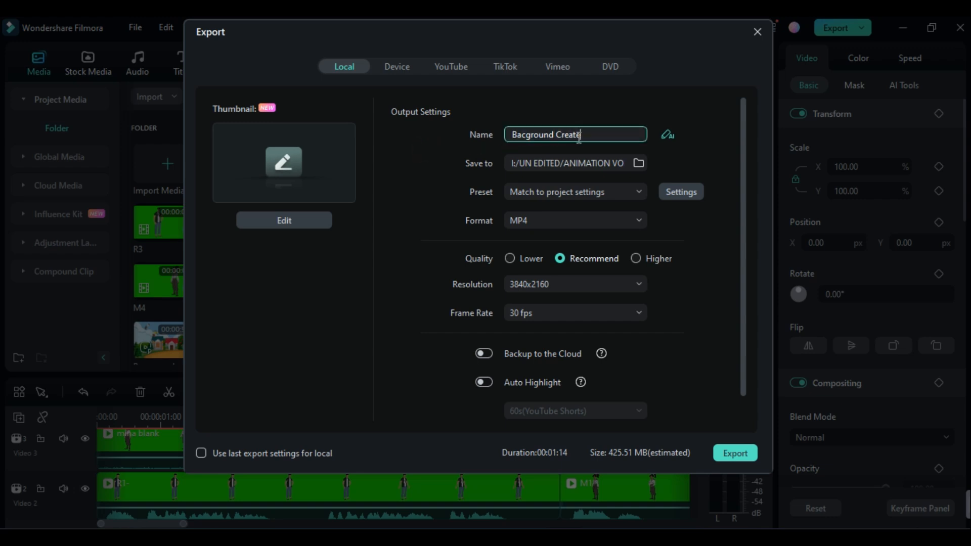
left_click_drag(581, 134, 499, 140)
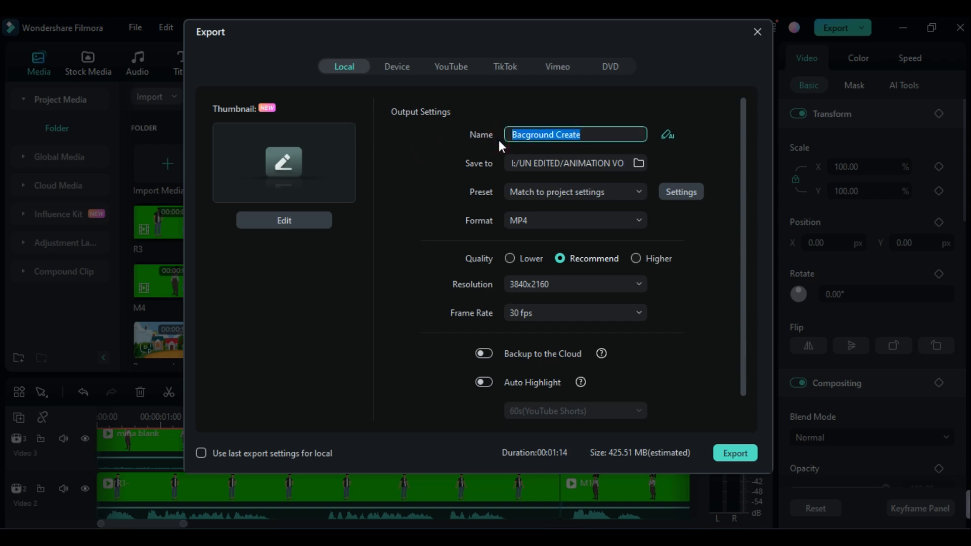
type("Cartoon Video")
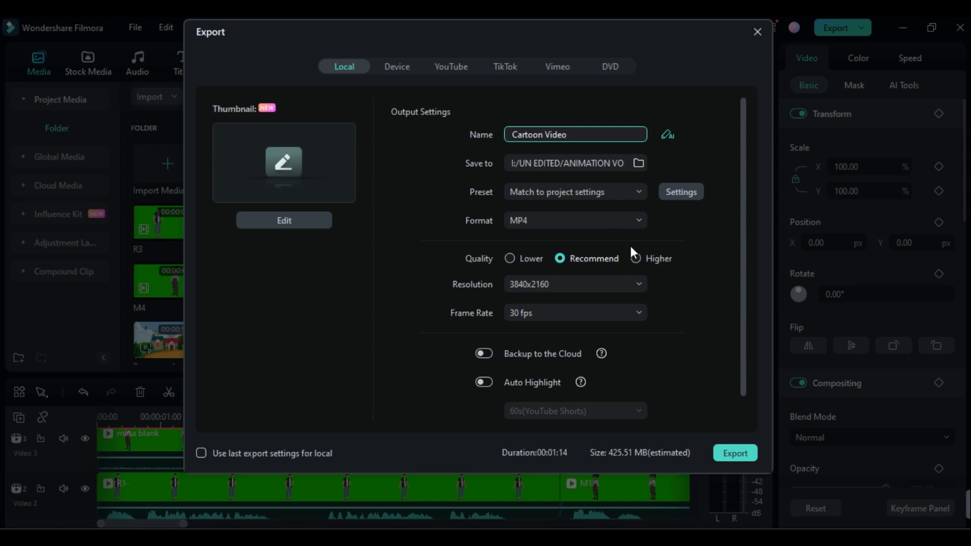
Set the export quality to Higher and start exporting the video as MP4 at 3840x2160 and 30 fps.
left_click(636, 259)
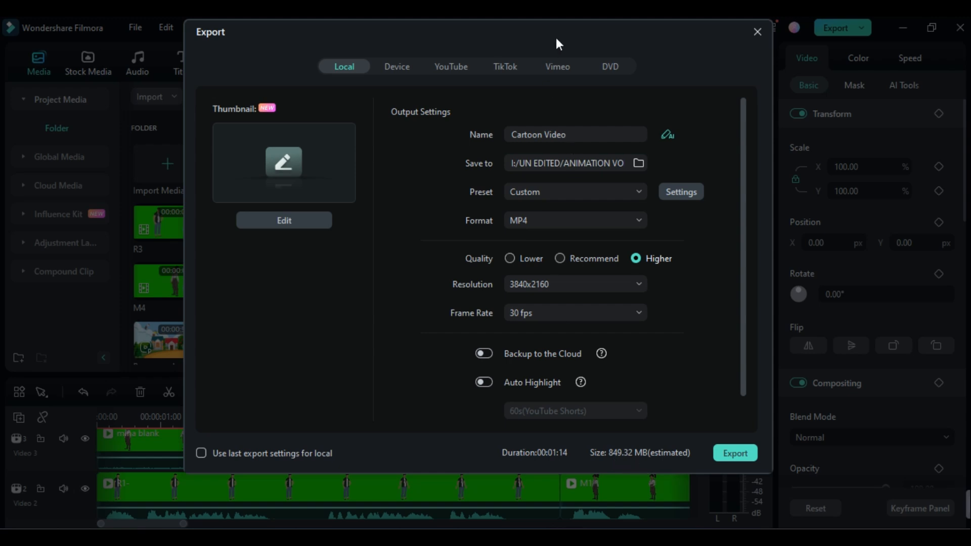
left_click_drag(559, 45, 557, 78)
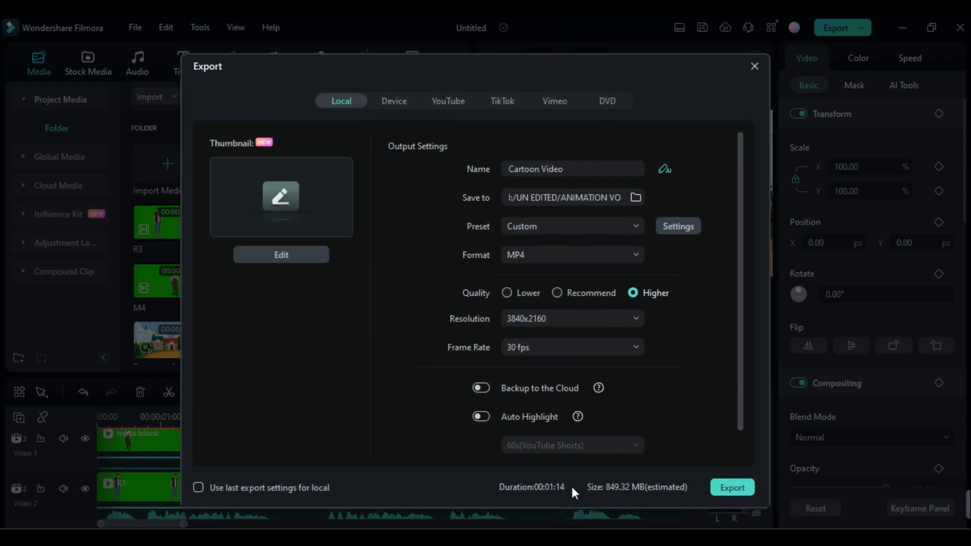
left_click(740, 490)
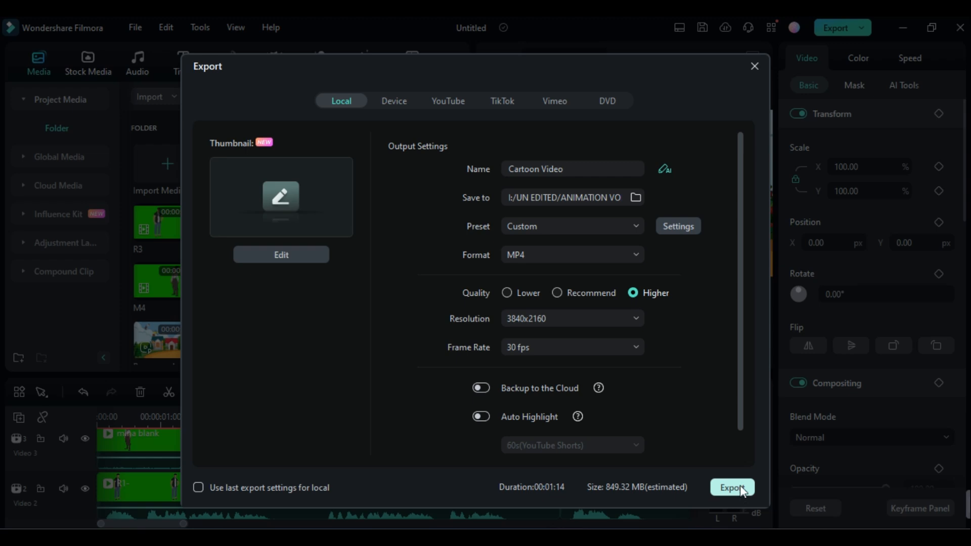